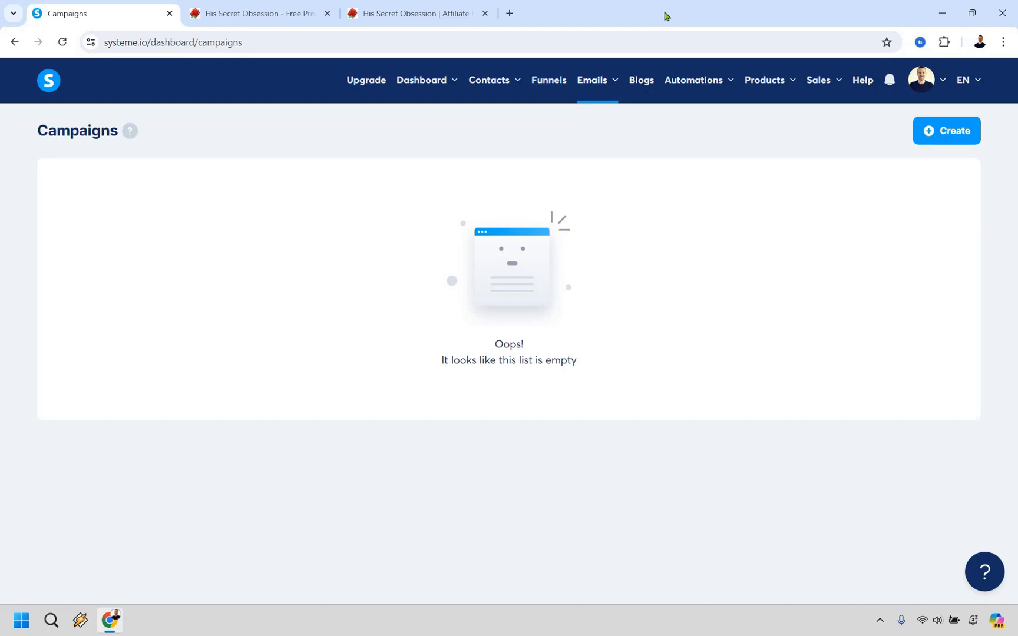
# Create an email campaign named "His Secret Obsession" with the description "His Secret Obsession Campaign"
pyautogui.click(295, 5)
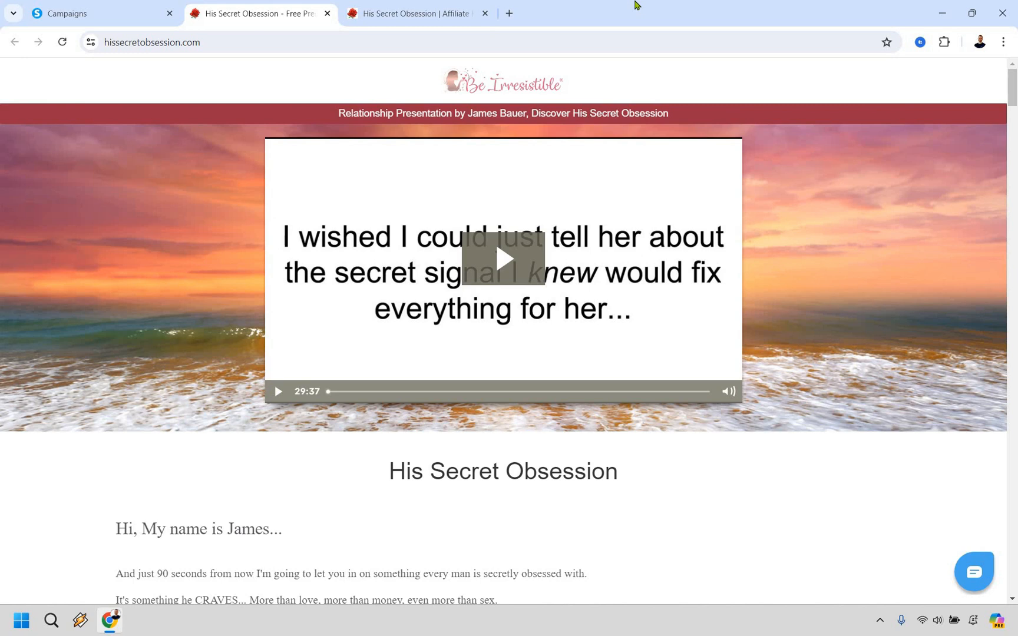
pyautogui.click(89, 13)
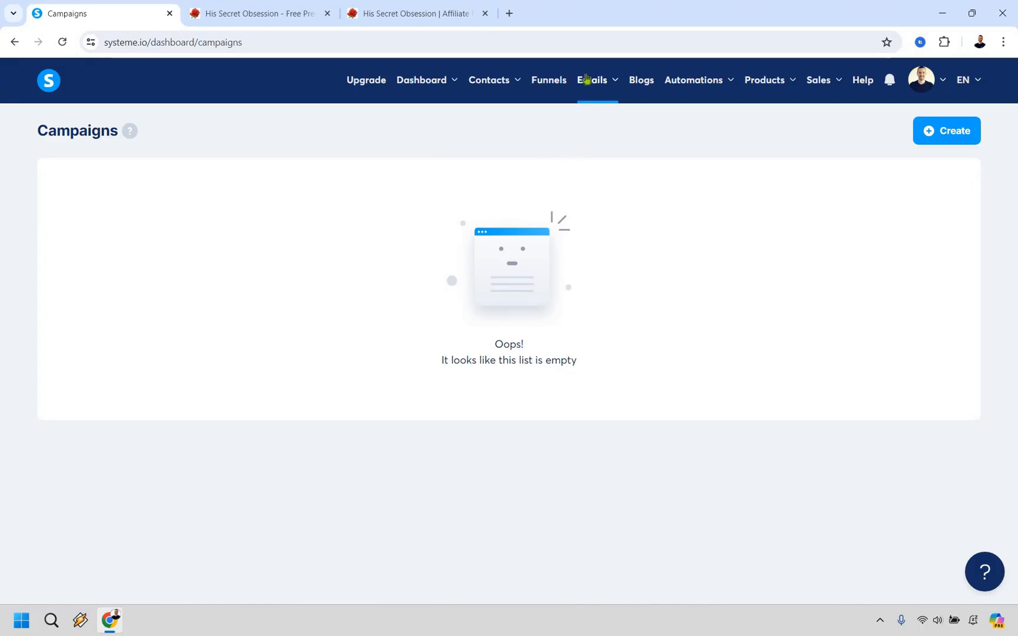
pyautogui.moveTo(586, 80)
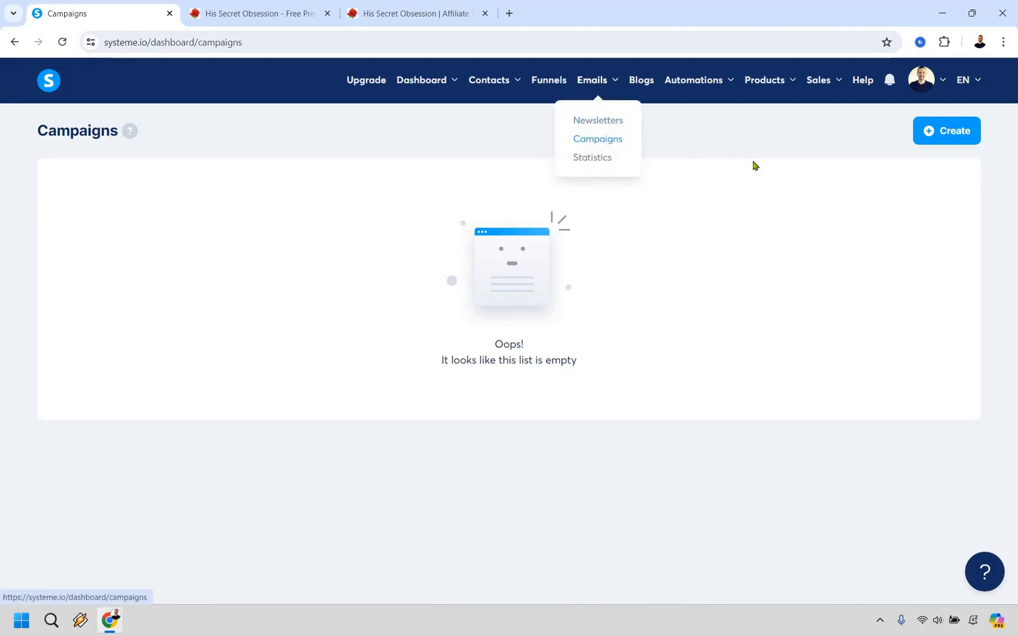
pyautogui.click(938, 138)
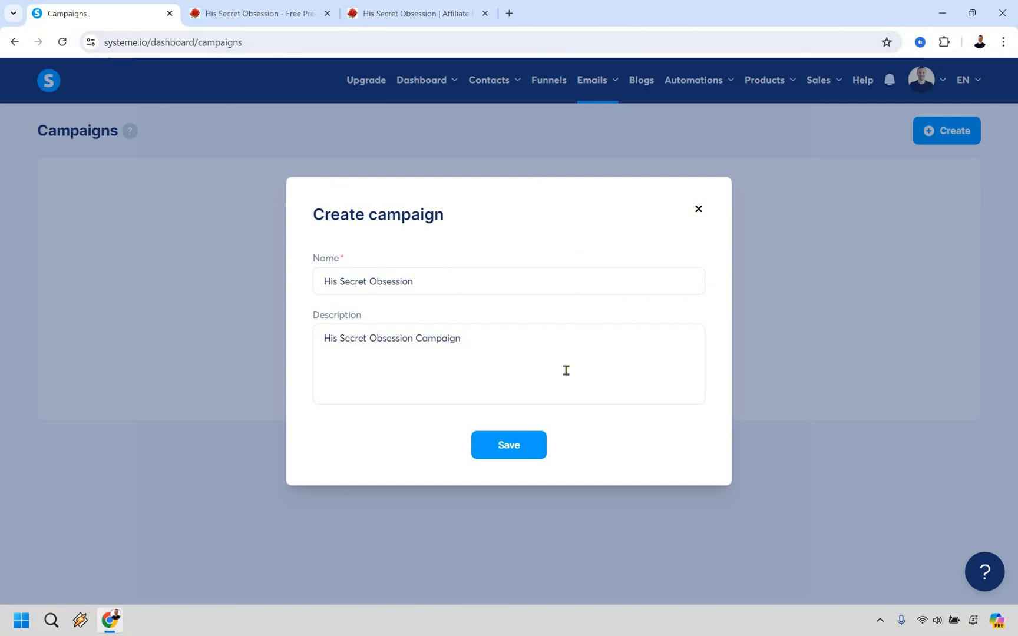
pyautogui.click(510, 446)
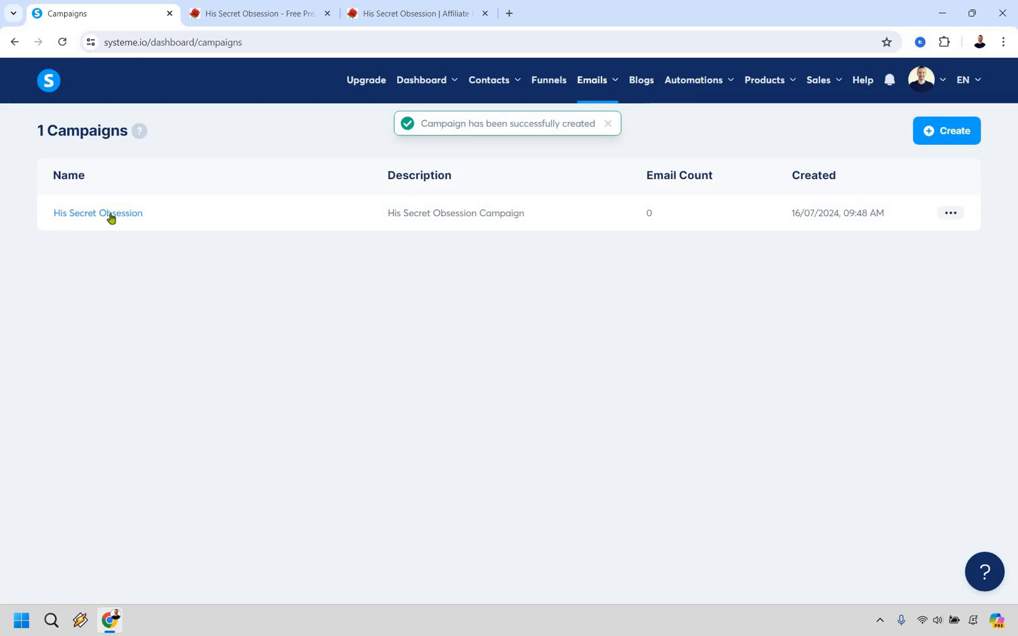
# Start a new email in the His Secret Obsession campaign and open Email Swipe #1 on the product's affiliate site
pyautogui.click(110, 215)
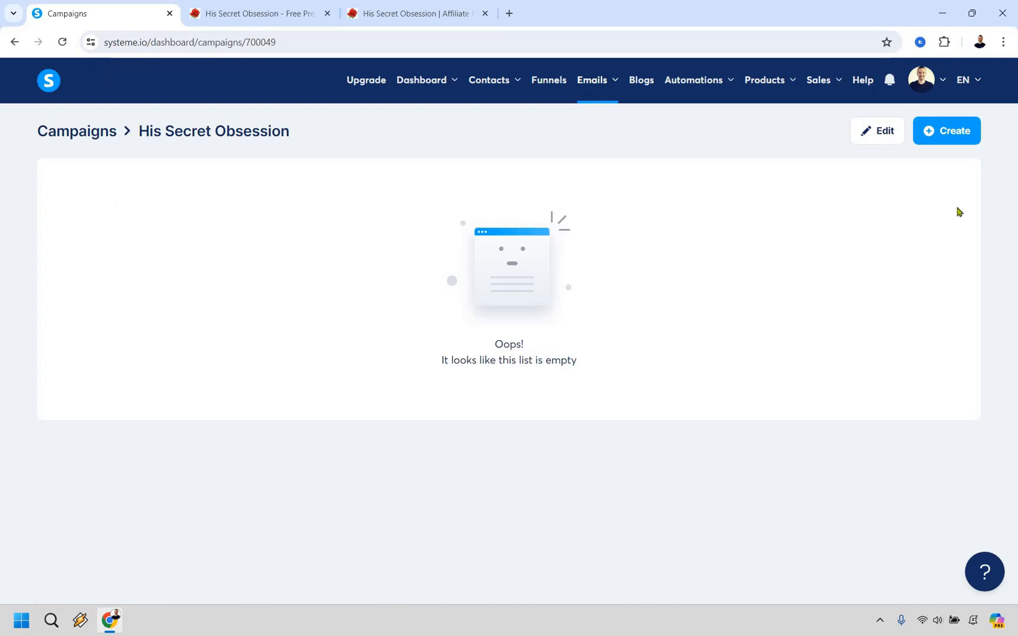
pyautogui.click(943, 133)
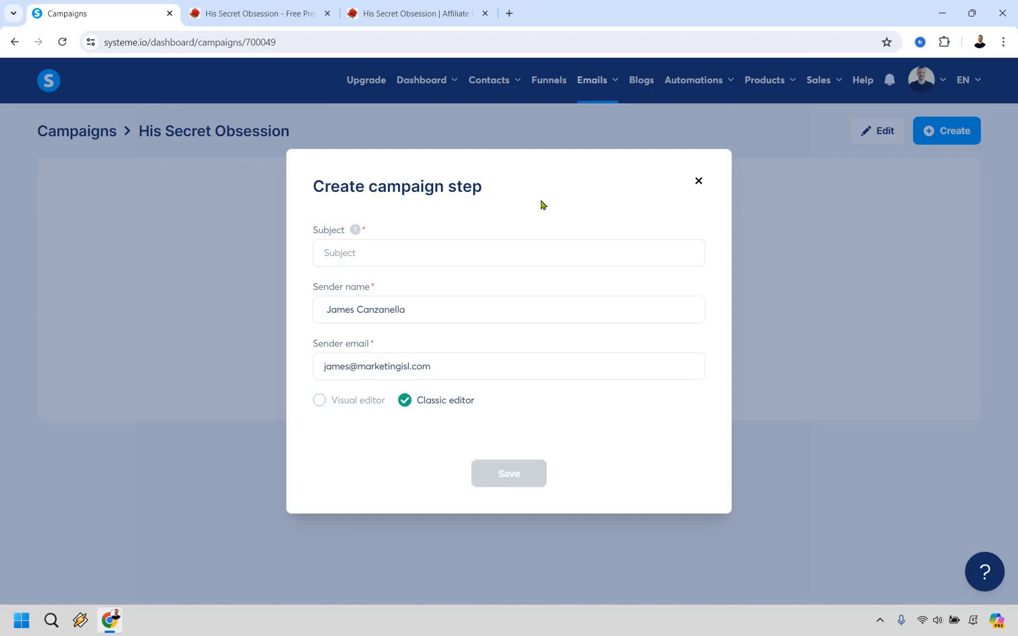
pyautogui.click(423, 17)
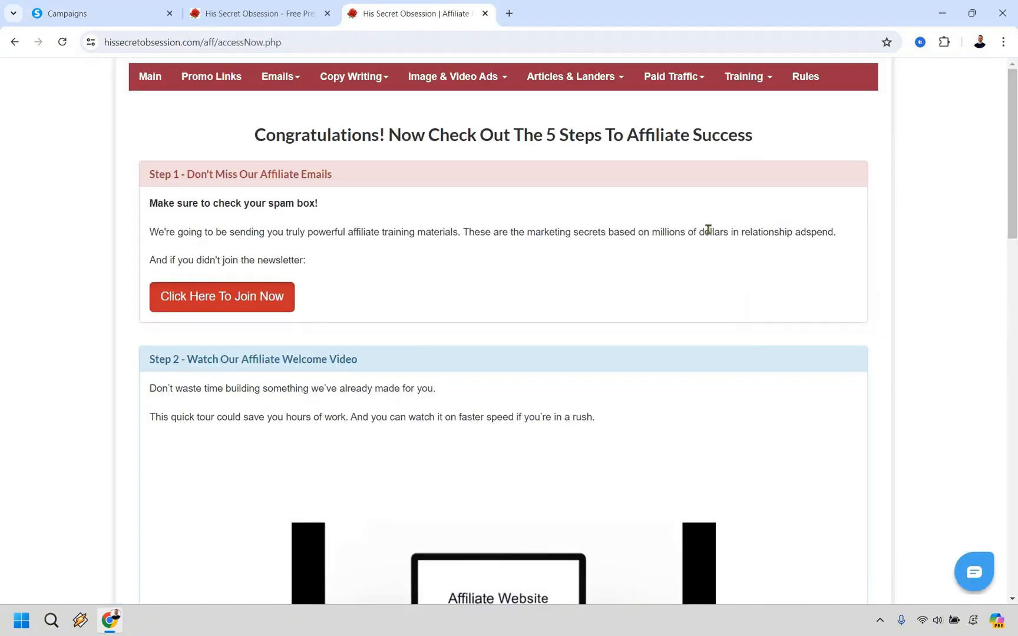
pyautogui.click(278, 82)
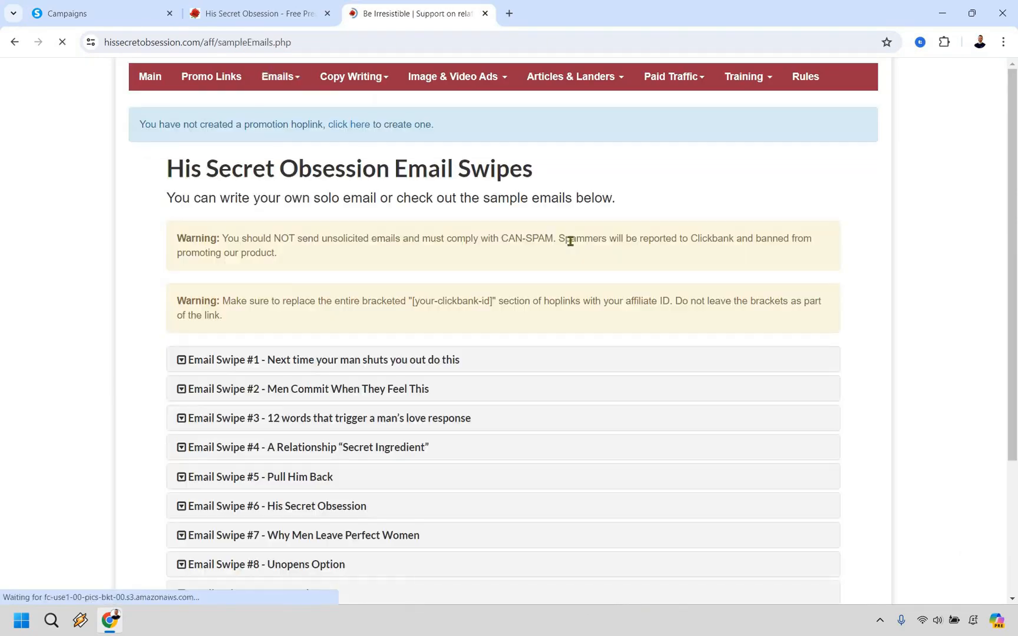
pyautogui.scroll(-3, 364, 177)
pyautogui.click(364, 177)
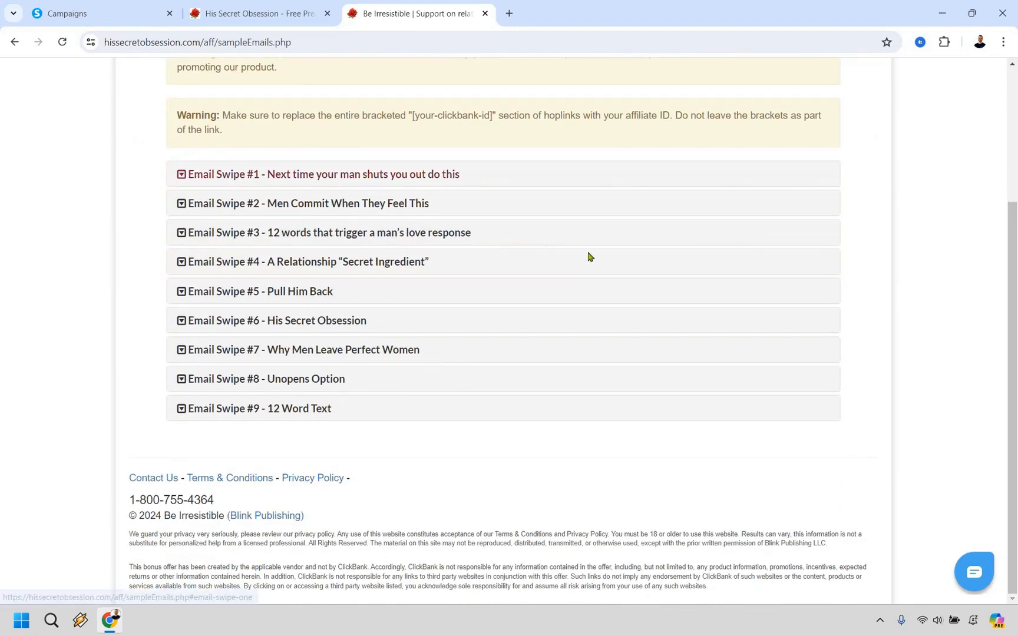
pyautogui.scroll(-5, 575, 272)
pyautogui.scroll(-2, 504, 271)
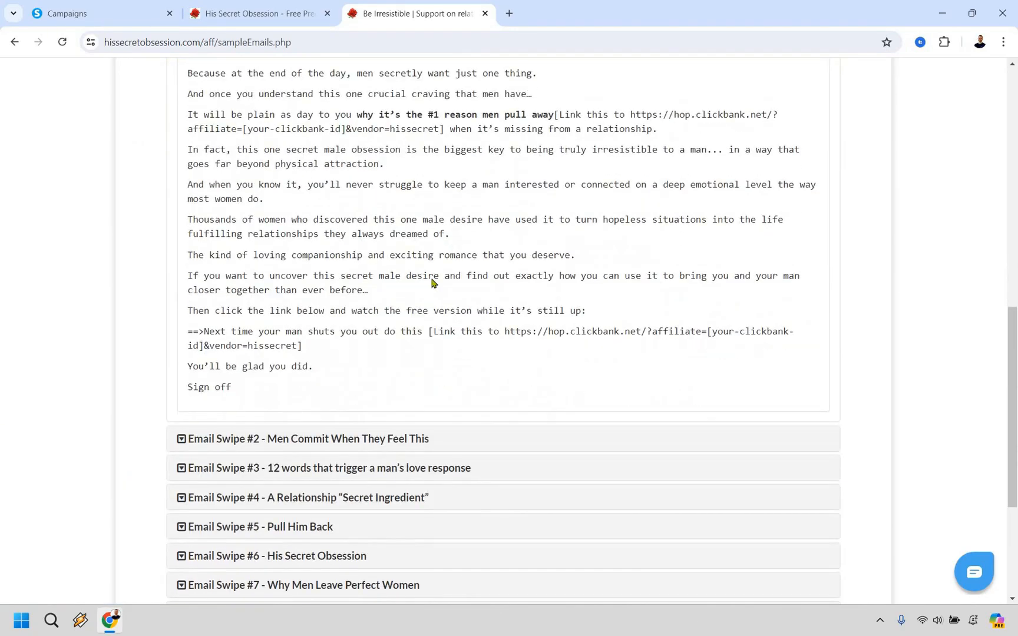
pyautogui.scroll(9, 500, 277)
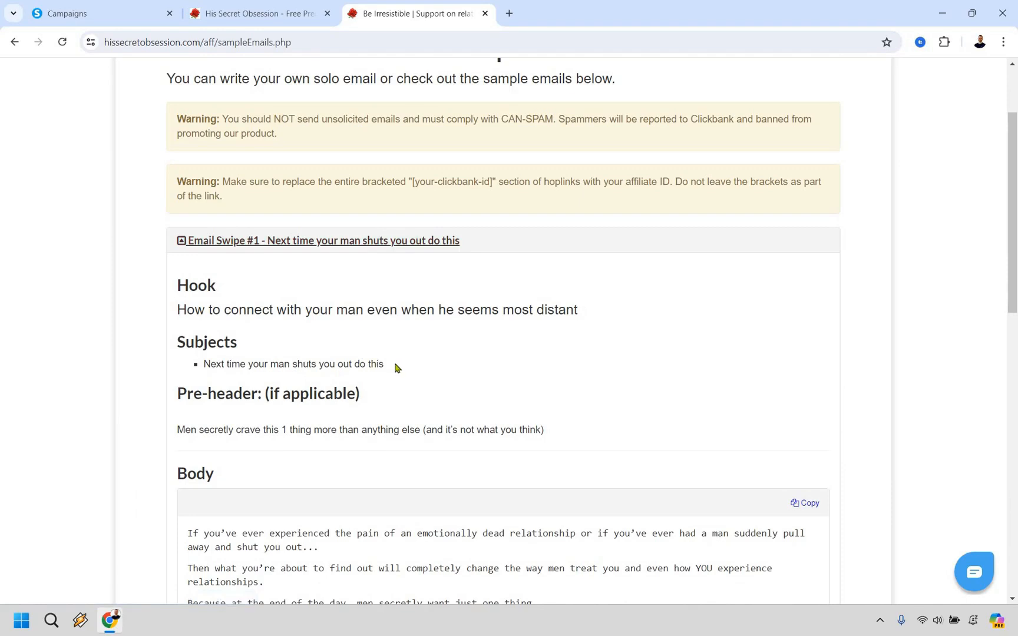
# Copy the swipe's subject "Next time your man shuts you out do this" into the new campaign email and save it with the classic editor
pyautogui.moveTo(383, 364); pyautogui.dragTo(203, 365)
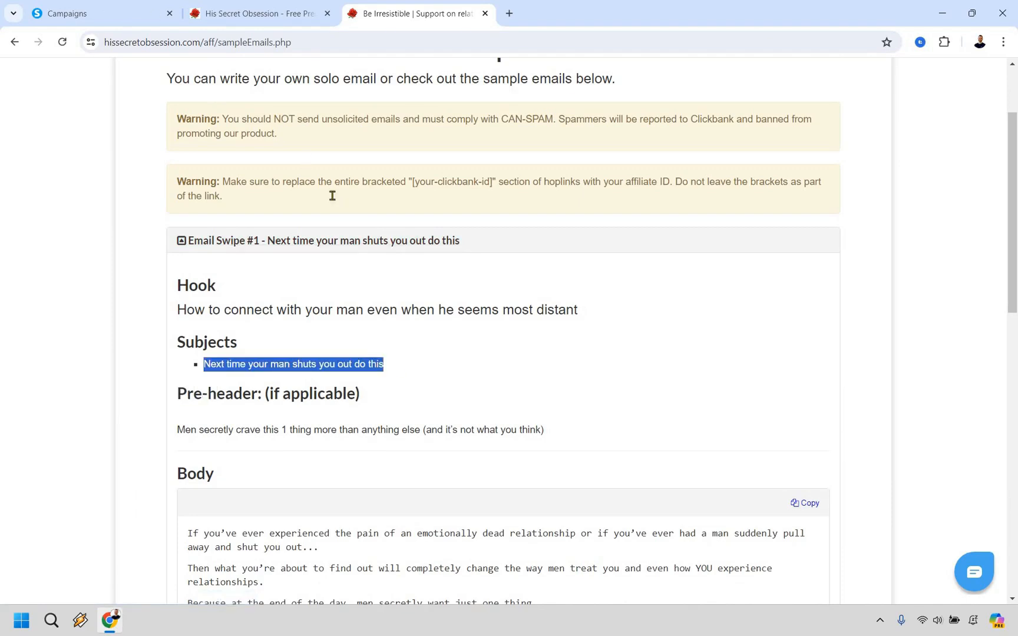
pyautogui.hotkey('ctrl', 'c')
pyautogui.hotkey('ctrl', '1')
pyautogui.click(379, 254)
pyautogui.hotkey('ctrl', 'v')
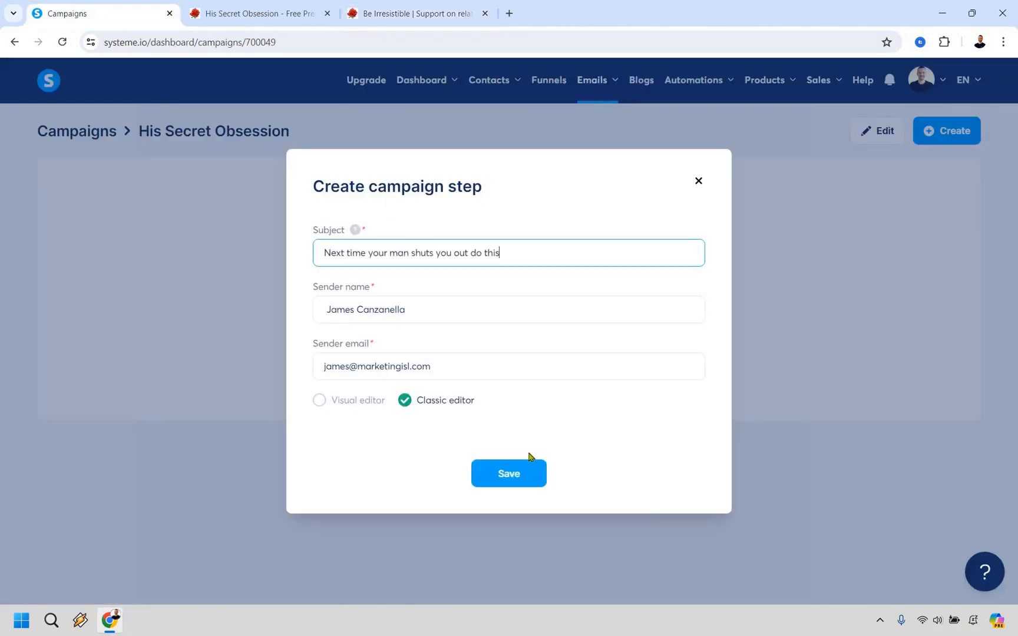
pyautogui.click(521, 476)
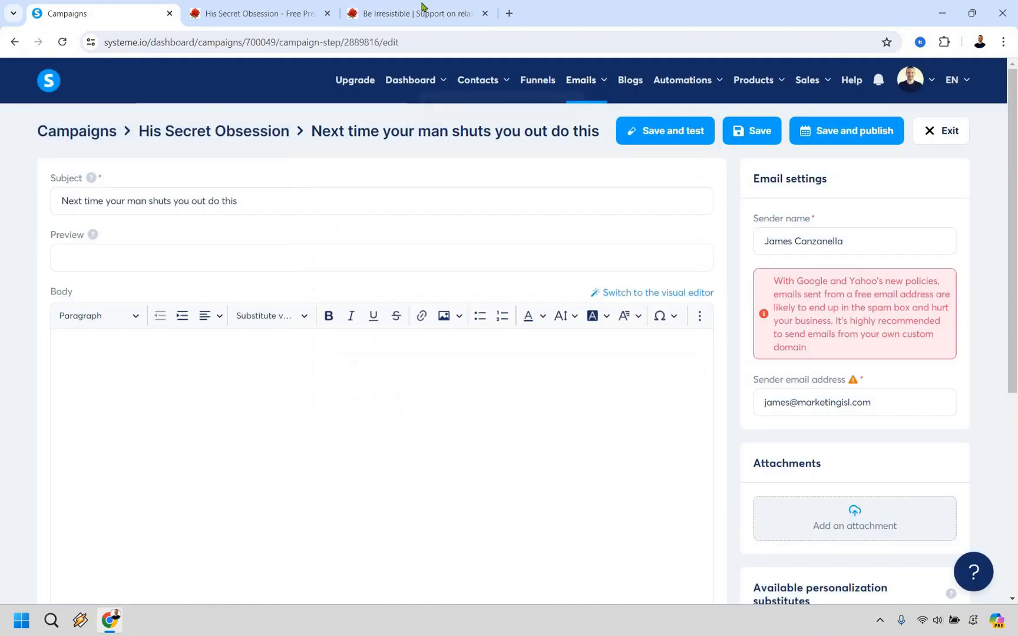
# Copy the full body text of Email Swipe #1 into the body of the campaign email
pyautogui.hotkey('ctrl', '3')
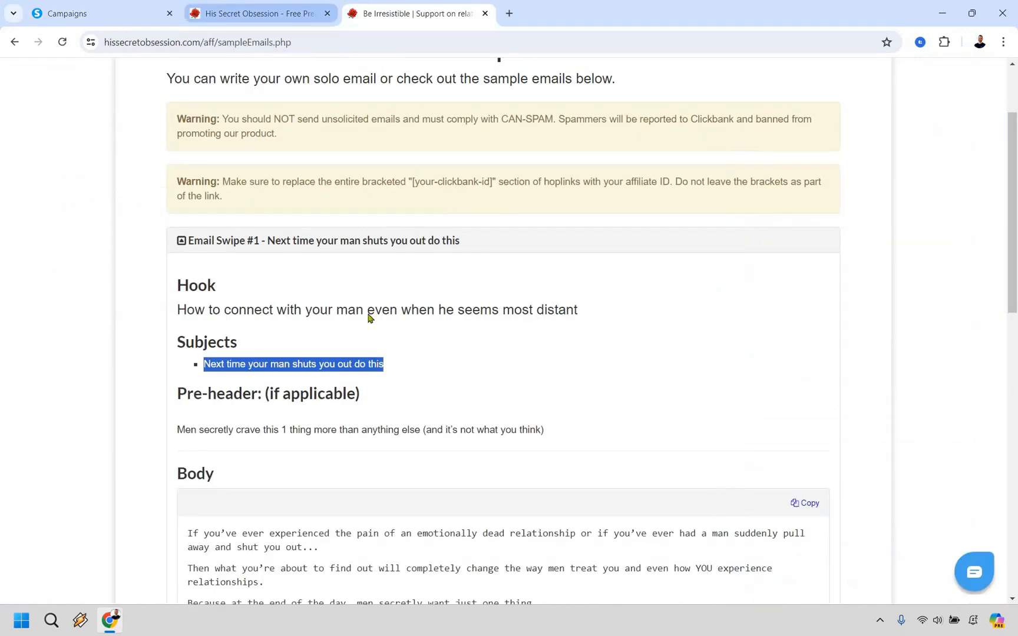
pyautogui.scroll(-7, 242, 514)
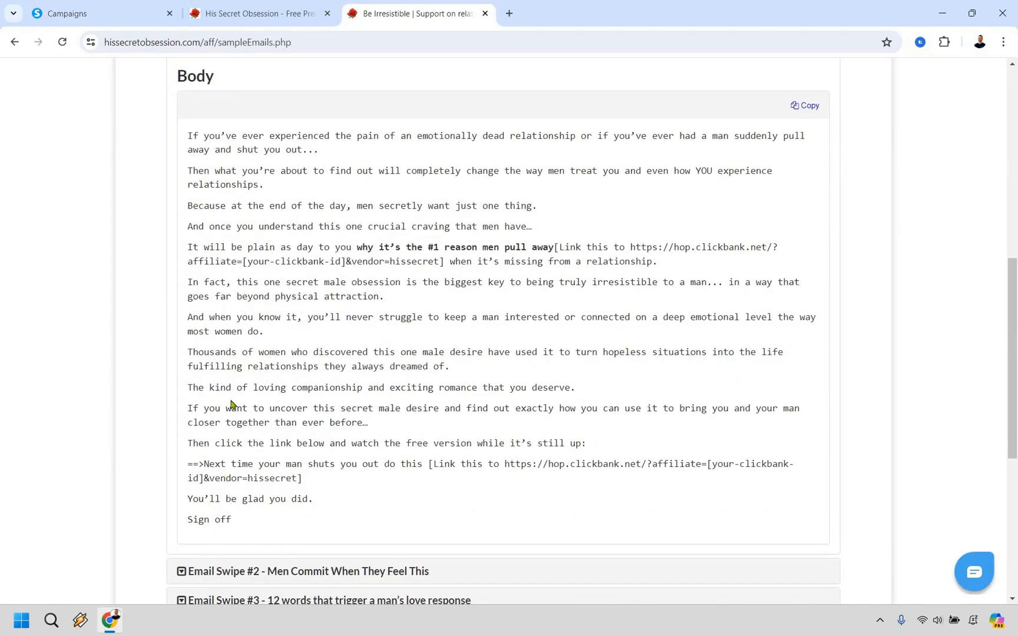
pyautogui.moveTo(235, 521); pyautogui.dragTo(803, 242)
pyautogui.scroll(2, 180, 302)
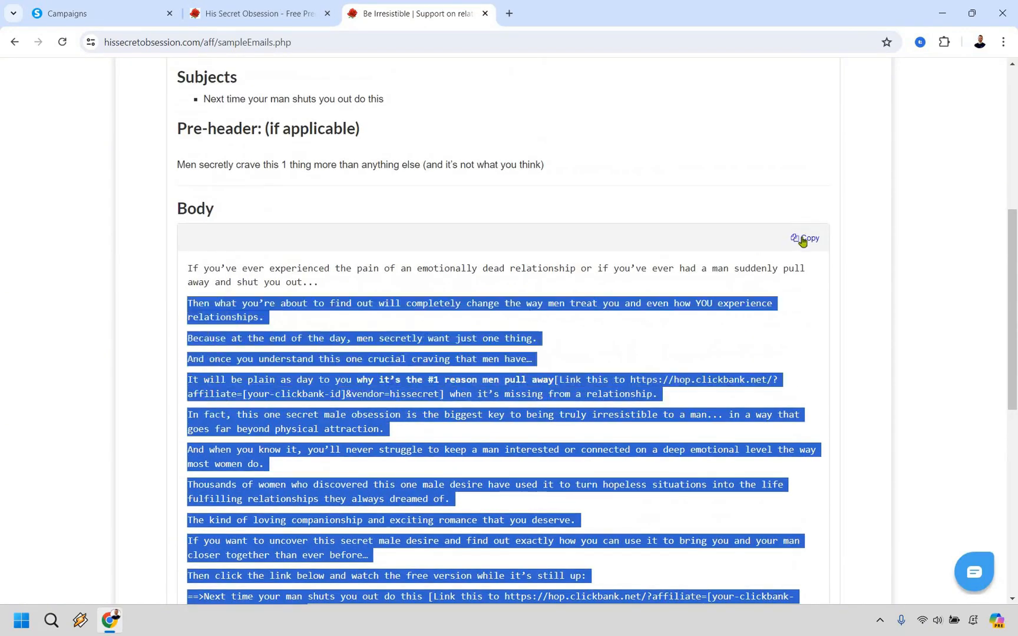
pyautogui.click(806, 239)
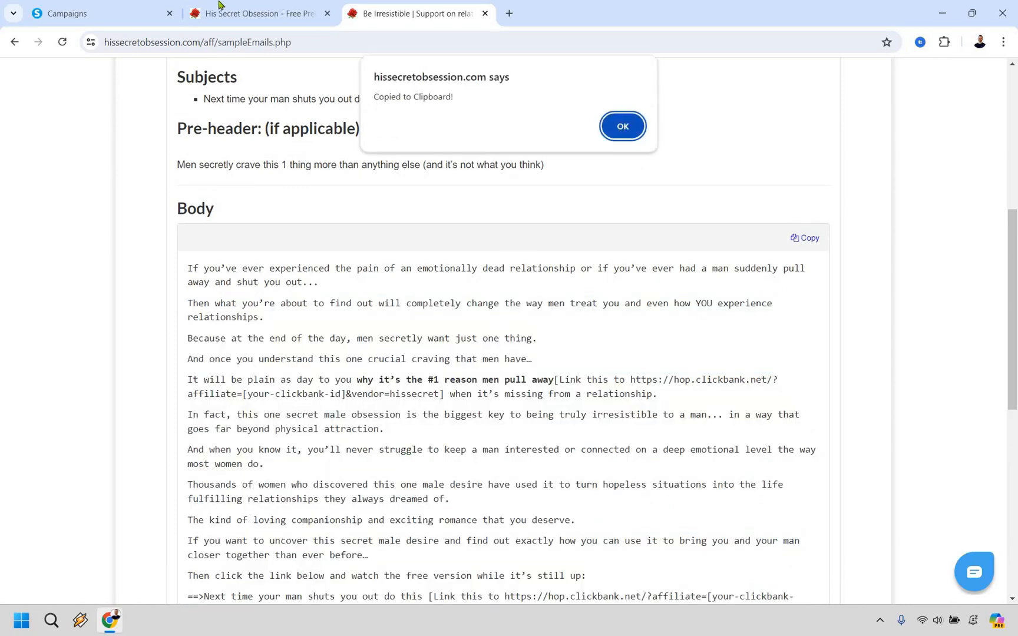
pyautogui.press('Return')
pyautogui.hotkey('ctrl', '1')
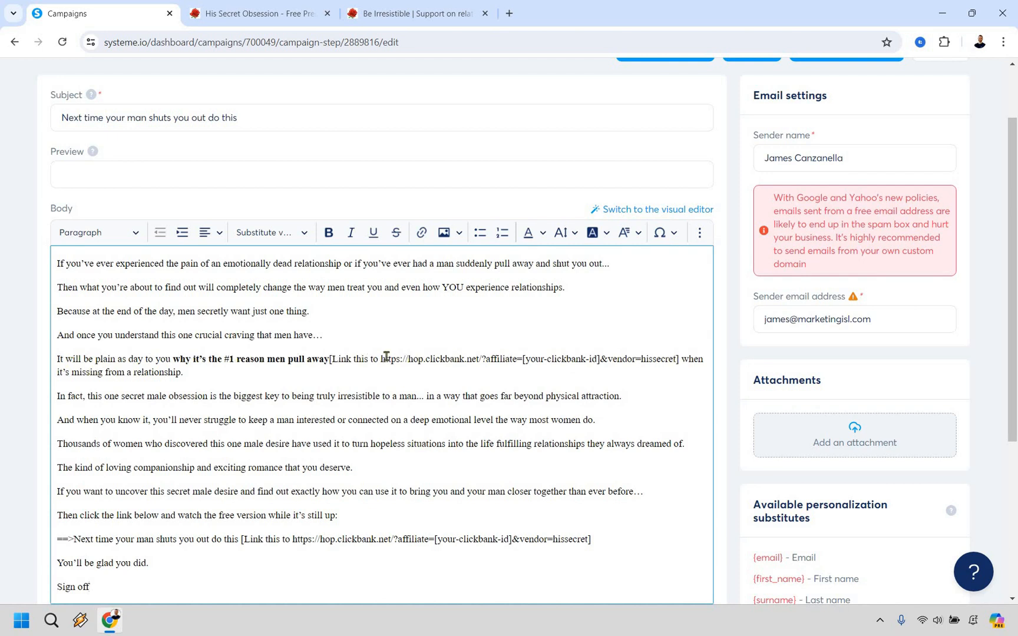
# Remove the bracketed link placeholder after "why it's the #1 reason men pull away" and copy the sales page's address
pyautogui.moveTo(679, 359); pyautogui.dragTo(332, 359)
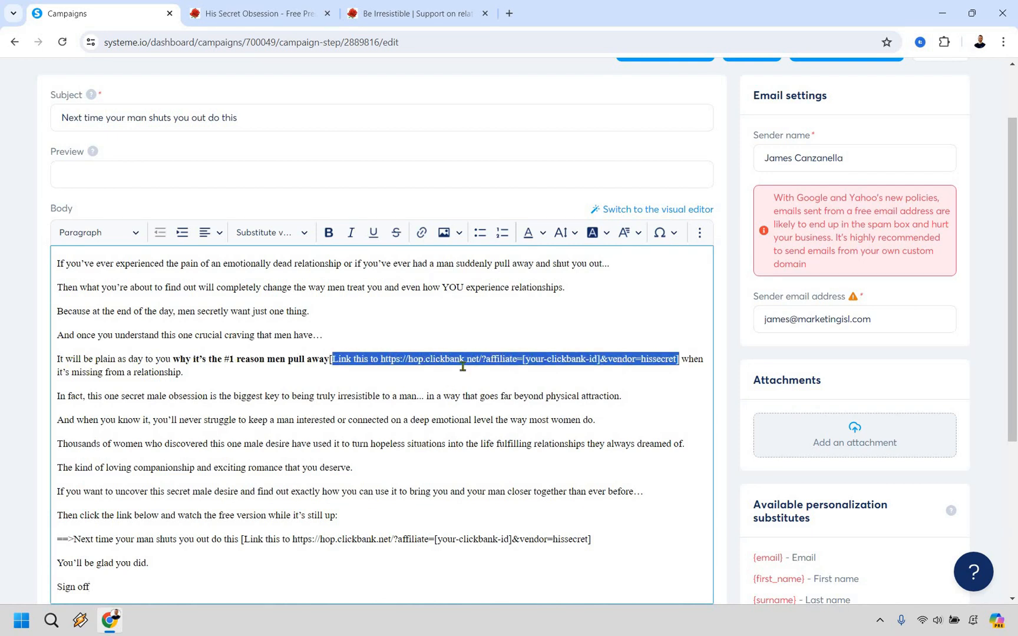
pyautogui.press('BackSpace')
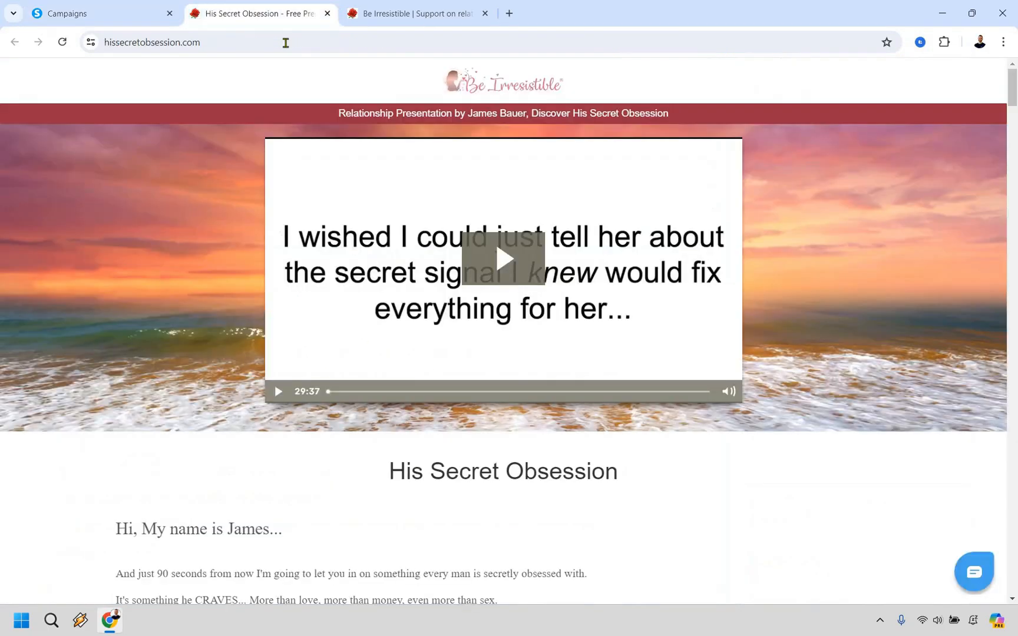
pyautogui.click(260, 13)
pyautogui.click(177, 42)
pyautogui.hotkey('ctrl', 'shift', 'Tab')
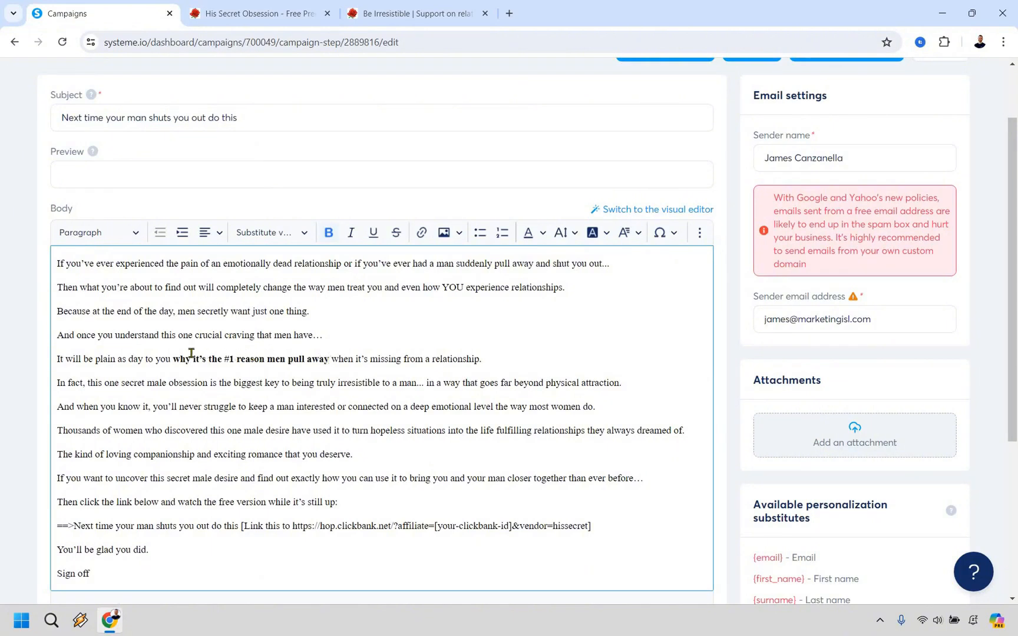
pyautogui.hotkey('ctrl', 'shift', 'Left')
pyautogui.hotkey('ctrl', 'shift', 'Left')
pyautogui.hotkey('ctrl', 'shift', 'Left')
pyautogui.hotkey('ctrl', 'shift', 'Left')
pyautogui.hotkey('ctrl', 'shift', 'Left')
pyautogui.hotkey('ctrl', 'shift', 'Left')
pyautogui.hotkey('ctrl', 'shift', 'Left')
pyautogui.hotkey('ctrl', 'shift', 'Left')
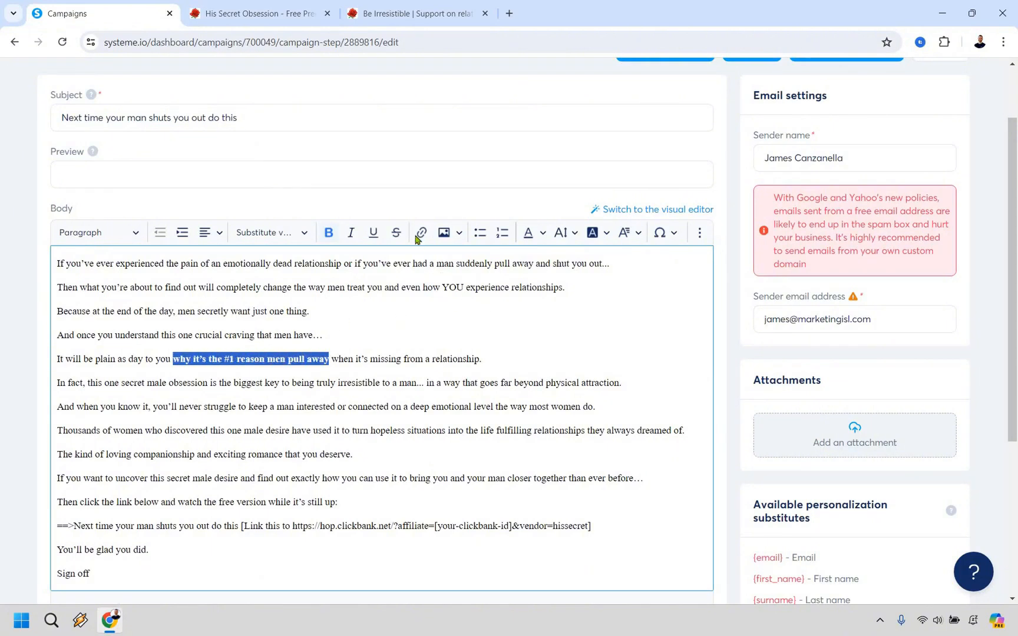
pyautogui.click(419, 233)
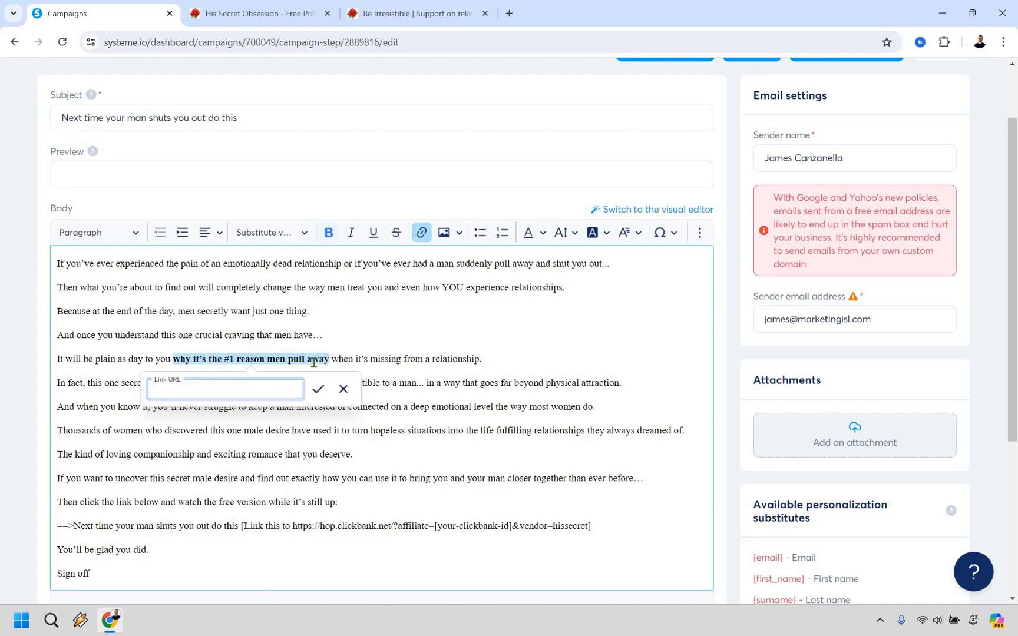
pyautogui.hotkey('ctrl', 'v')
pyautogui.click(318, 389)
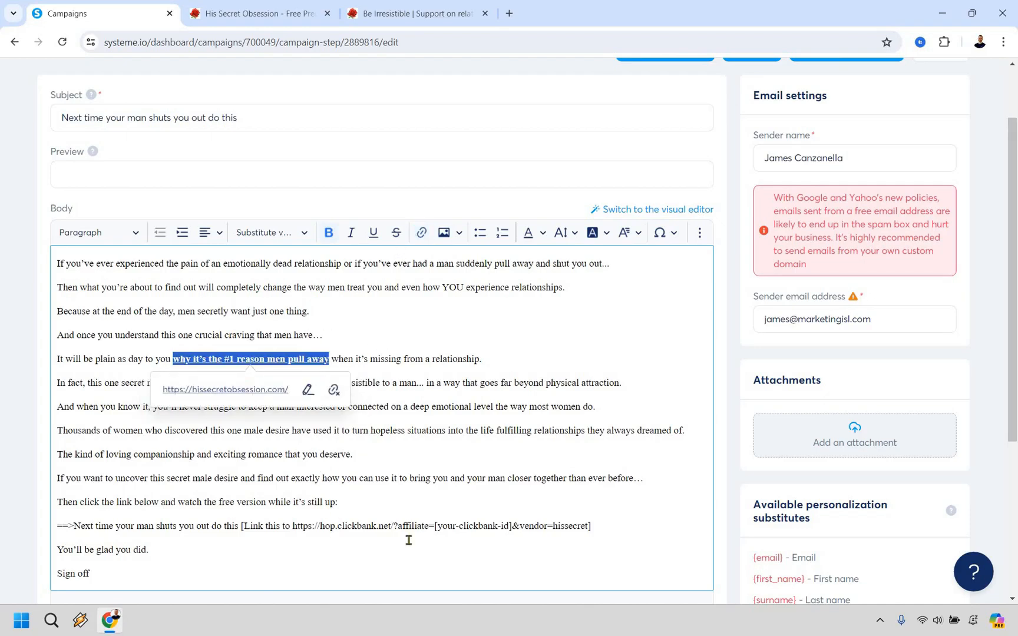
# Delete the bracketed link placeholder after the closing line "Next time your man shuts you out do this"
pyautogui.moveTo(592, 526)
pyautogui.mouseDown()
pyautogui.moveTo(388, 510)
pyautogui.moveTo(250, 523)
pyautogui.mouseUp()
pyautogui.press('BackSpace')
pyautogui.press('BackSpace')
pyautogui.press('BackSpace')
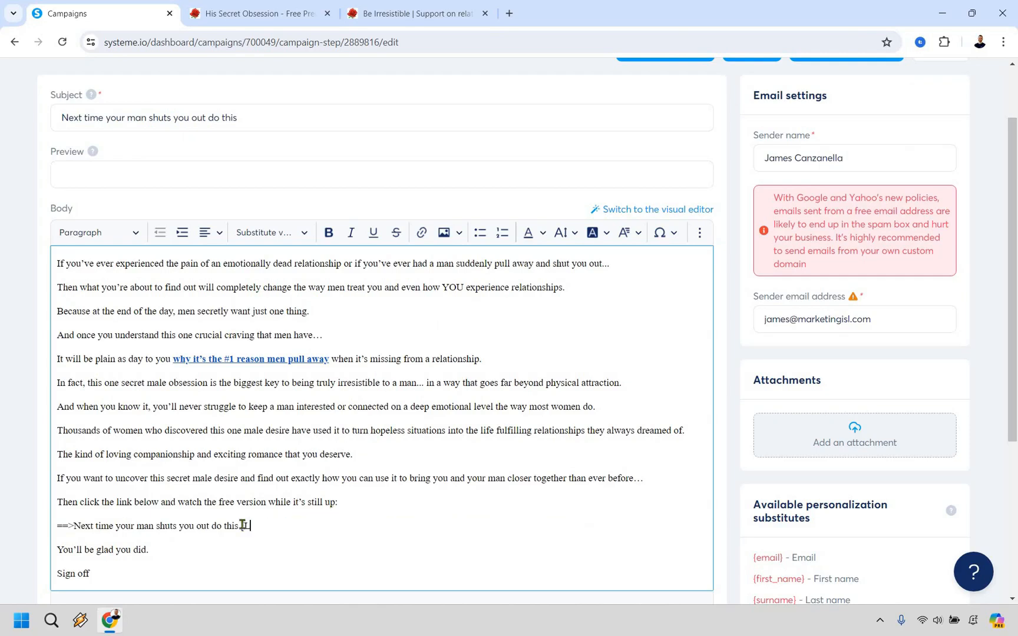
pyautogui.hotkey('ctrl', 'shift', 'Left')
pyautogui.hotkey('ctrl', 'shift', 'Left')
pyautogui.hotkey('ctrl', 'shift', 'Left')
pyautogui.hotkey('ctrl', 'shift', 'Left')
pyautogui.hotkey('ctrl', 'shift', 'Left')
pyautogui.hotkey('ctrl', 'shift', 'Left')
pyautogui.hotkey('ctrl', 'shift', 'Left')
pyautogui.hotkey('ctrl', 'shift', 'Left')
pyautogui.hotkey('ctrl', 'shift', 'Left')
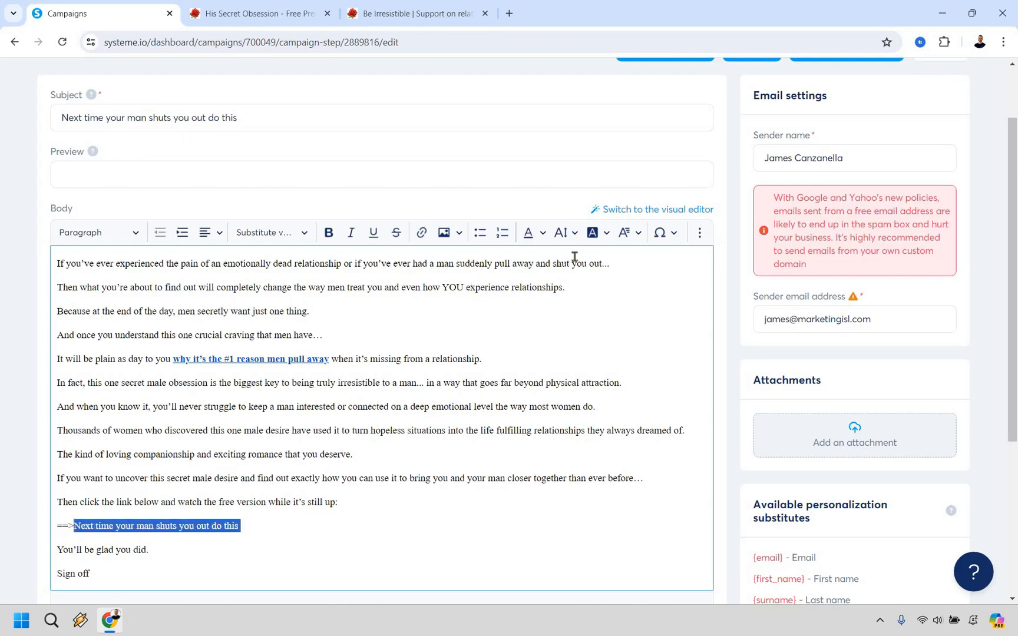
pyautogui.click(421, 233)
pyautogui.hotkey('ctrl', 'v')
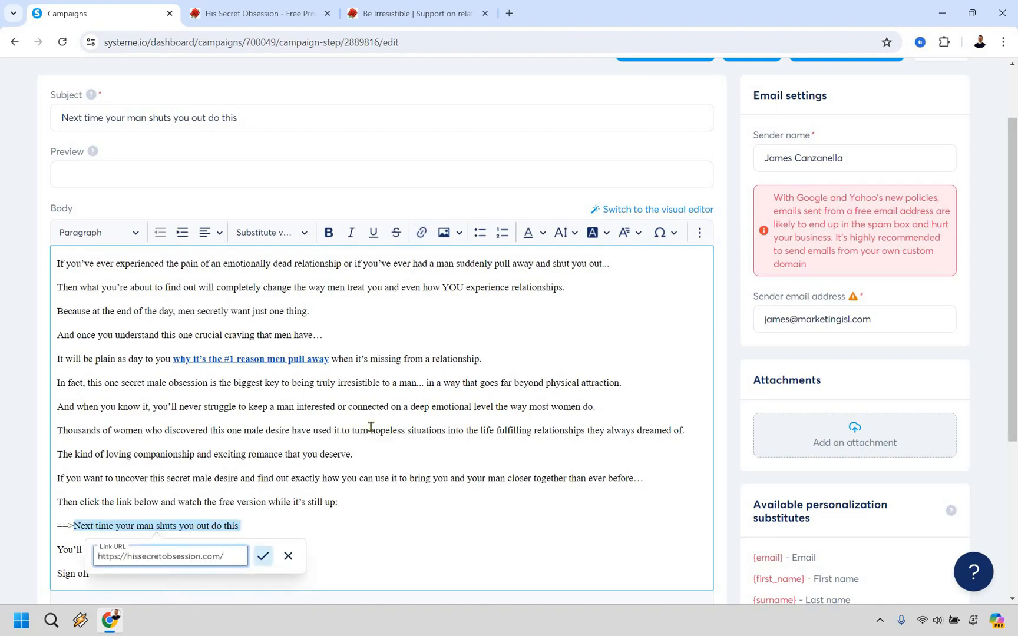
pyautogui.press('Return')
# Replace the "Sign off" line at the end of the email with the sender's first name
pyautogui.scroll(-1, 69, 509)
pyautogui.moveTo(89, 507); pyautogui.dragTo(70, 508)
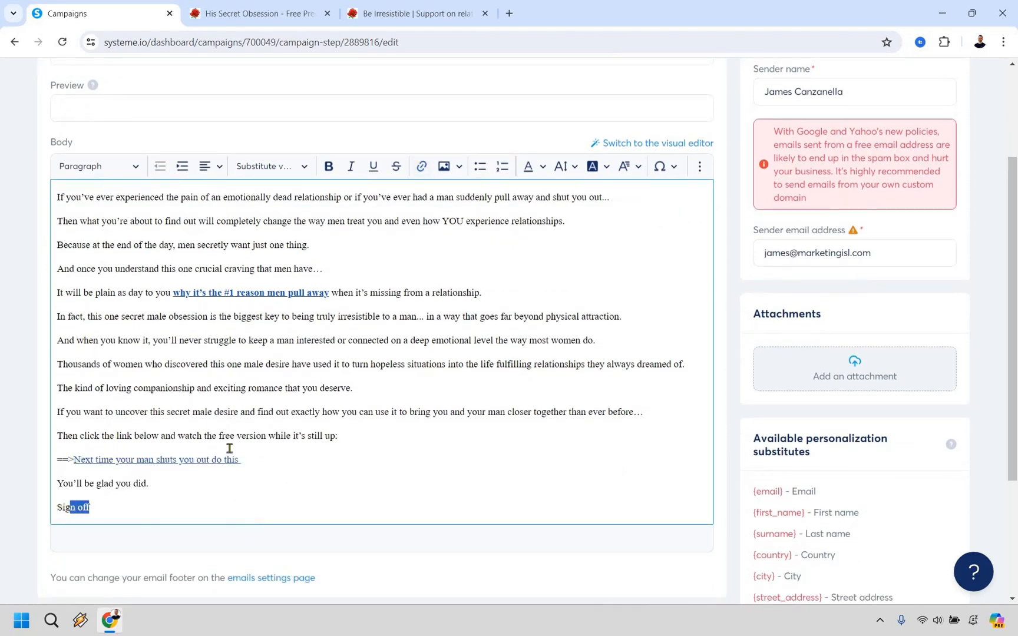
pyautogui.write('James')
# Review the finished email, then save, publish and activate it with a sending delay of 0 days
pyautogui.scroll(2, 491, 411)
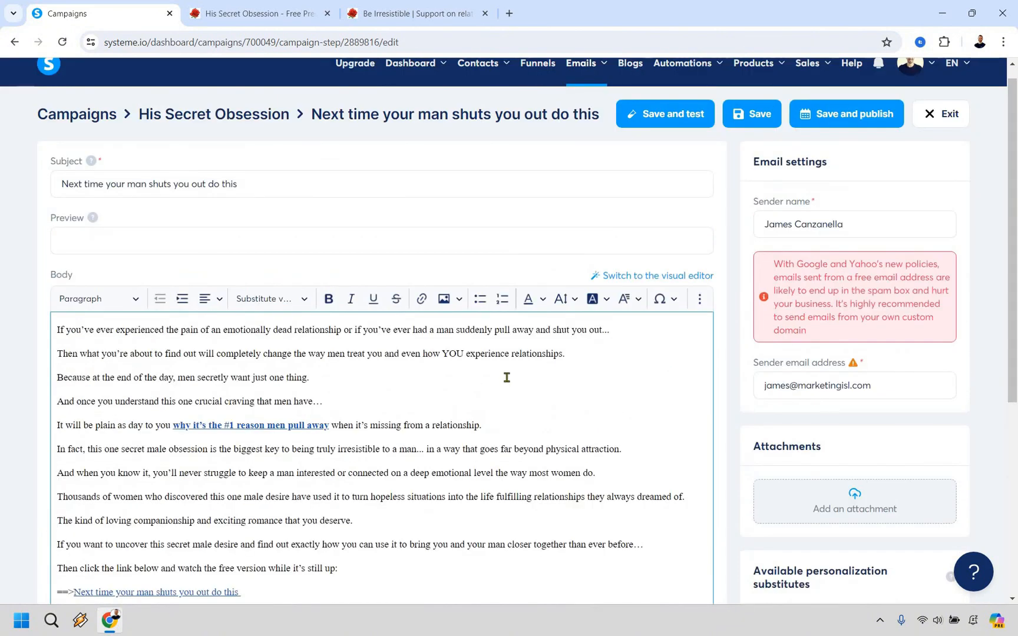
pyautogui.scroll(-3, 504, 377)
pyautogui.scroll(-2, 517, 390)
pyautogui.scroll(5, 518, 390)
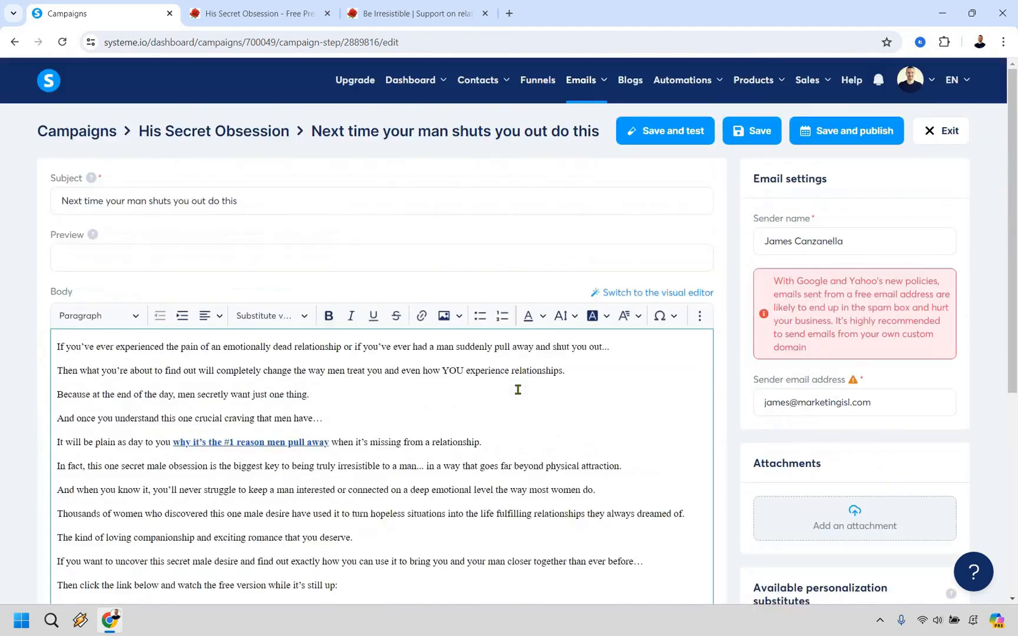
pyautogui.click(857, 136)
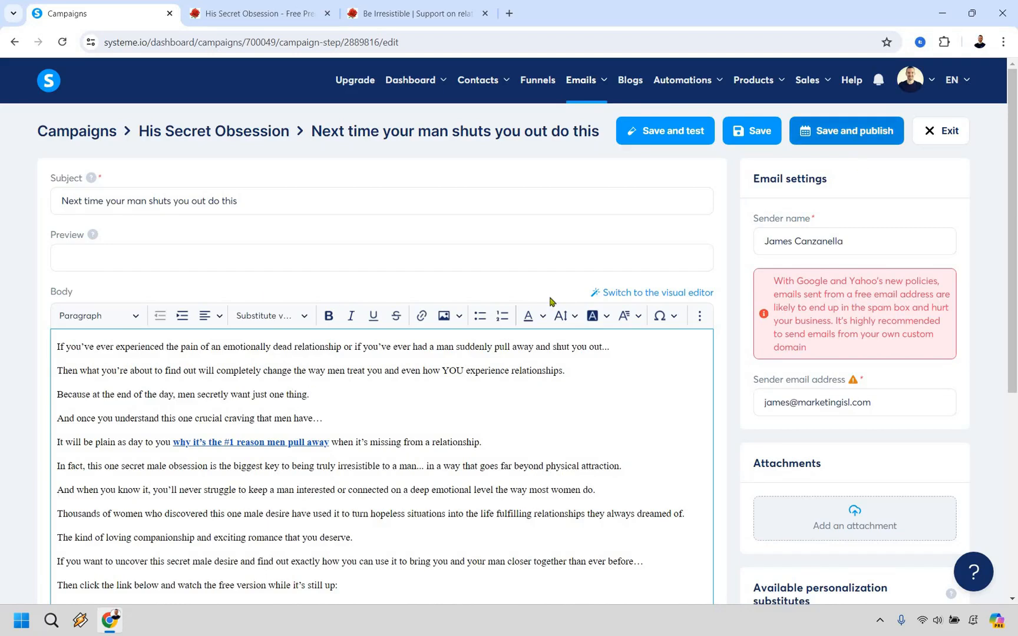
pyautogui.click(850, 134)
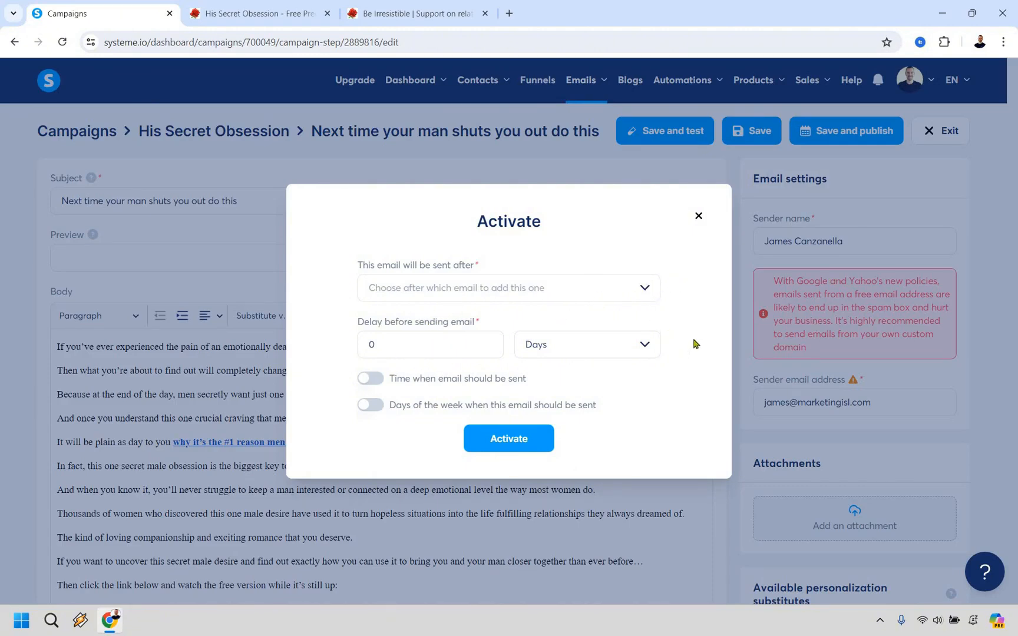
pyautogui.click(522, 447)
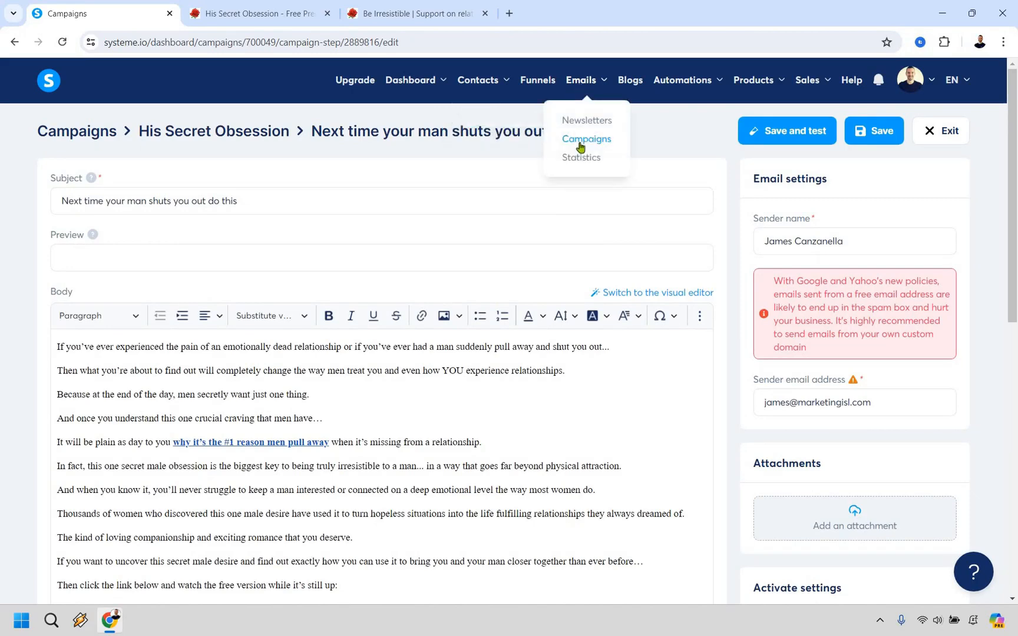
# Open the His Secret Obsession campaign from the campaigns list to check its published email
pyautogui.click(580, 141)
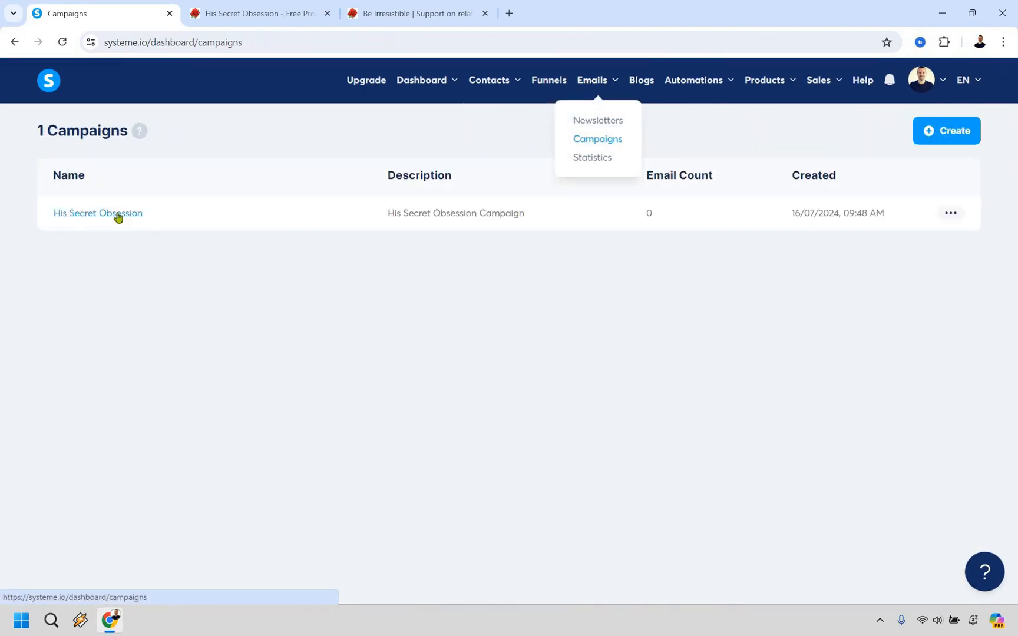
pyautogui.click(118, 215)
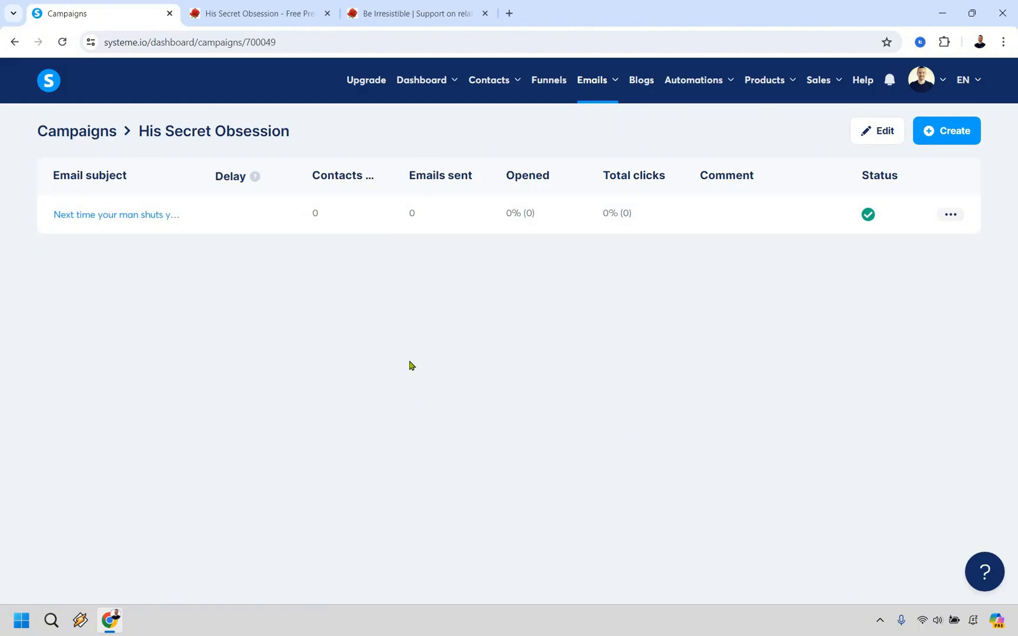
# Create a funnel named His Secret Obsession with the goal Build an audience and U.S. Dollar as the currency
pyautogui.click(553, 86)
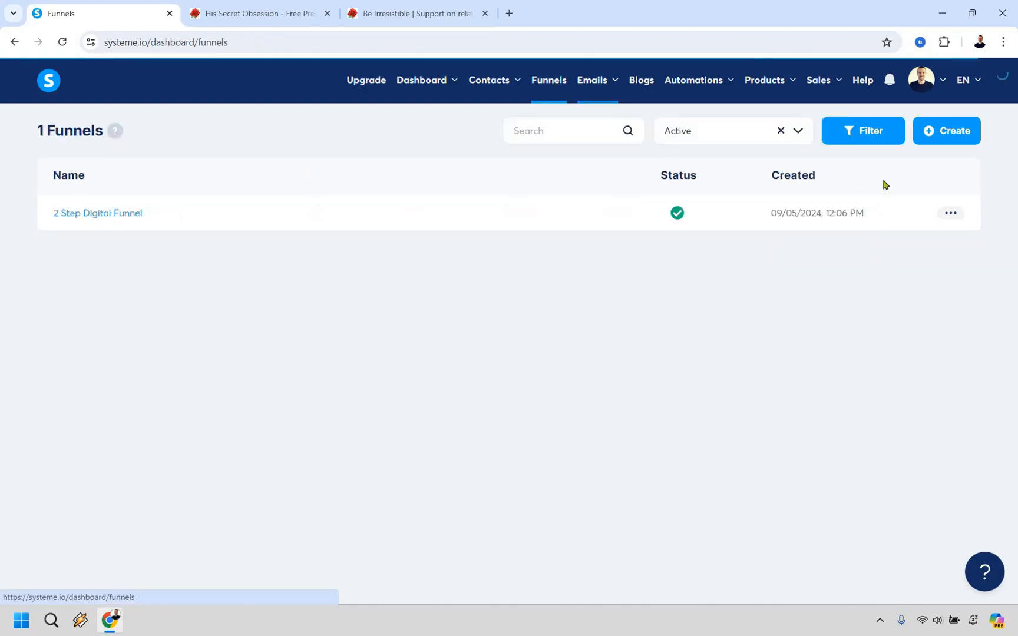
pyautogui.click(947, 131)
pyautogui.click(420, 202)
pyautogui.hotkey('ctrl', 'v')
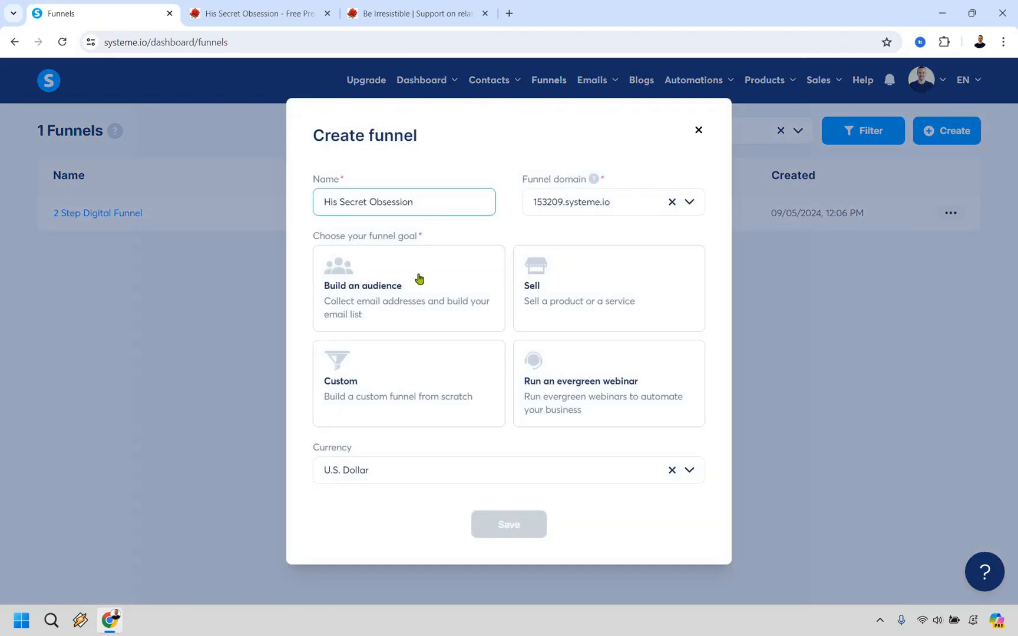
pyautogui.click(420, 281)
pyautogui.click(419, 279)
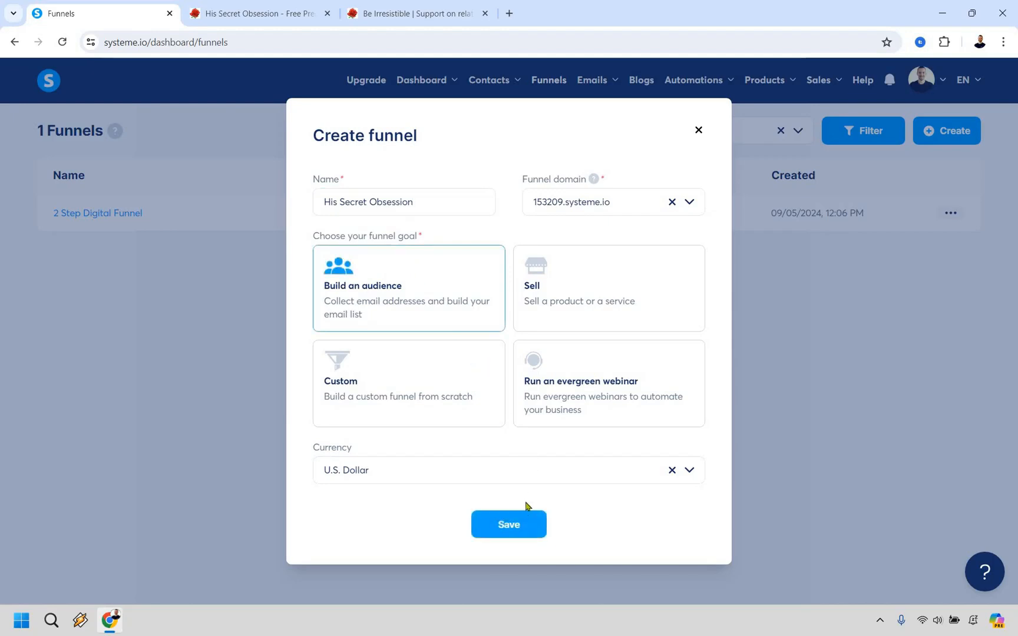
pyautogui.click(509, 524)
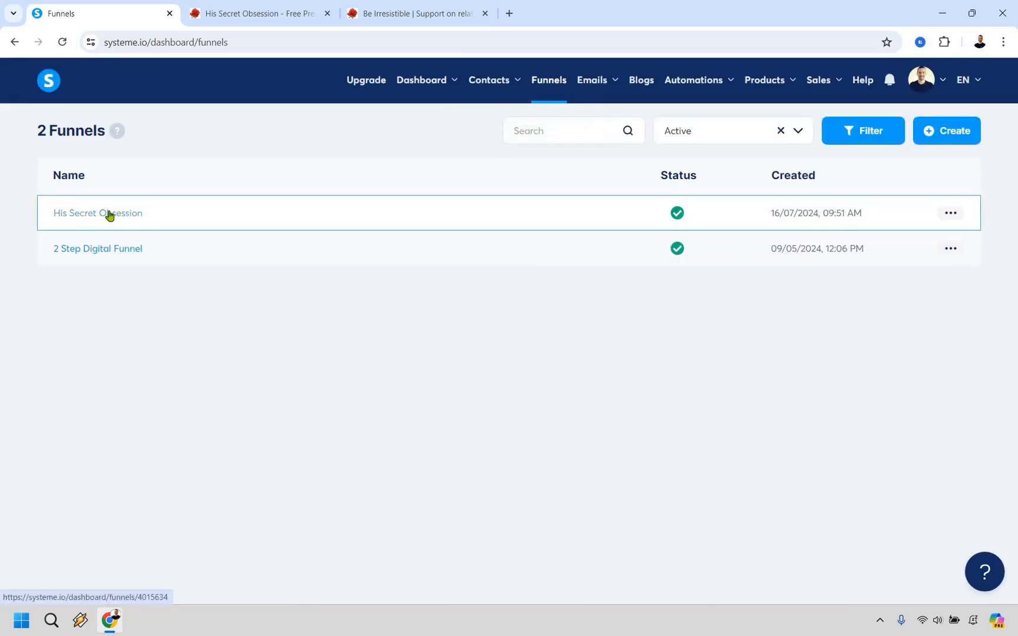
# Open the His Secret Obsession funnel and remove its Thank You / Download Page step
pyautogui.click(109, 215)
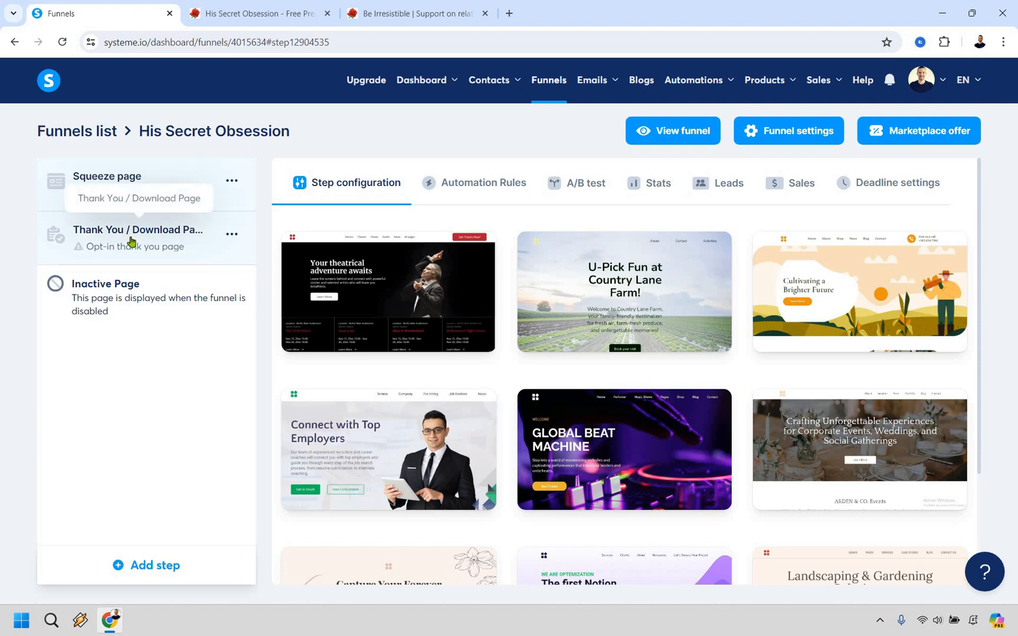
pyautogui.click(233, 236)
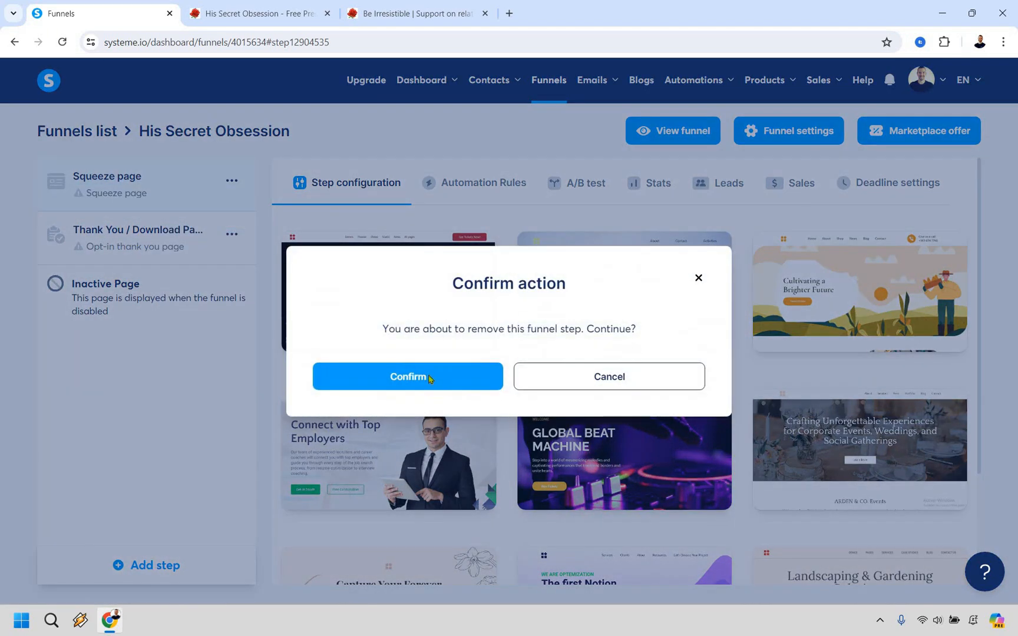
pyautogui.click(408, 377)
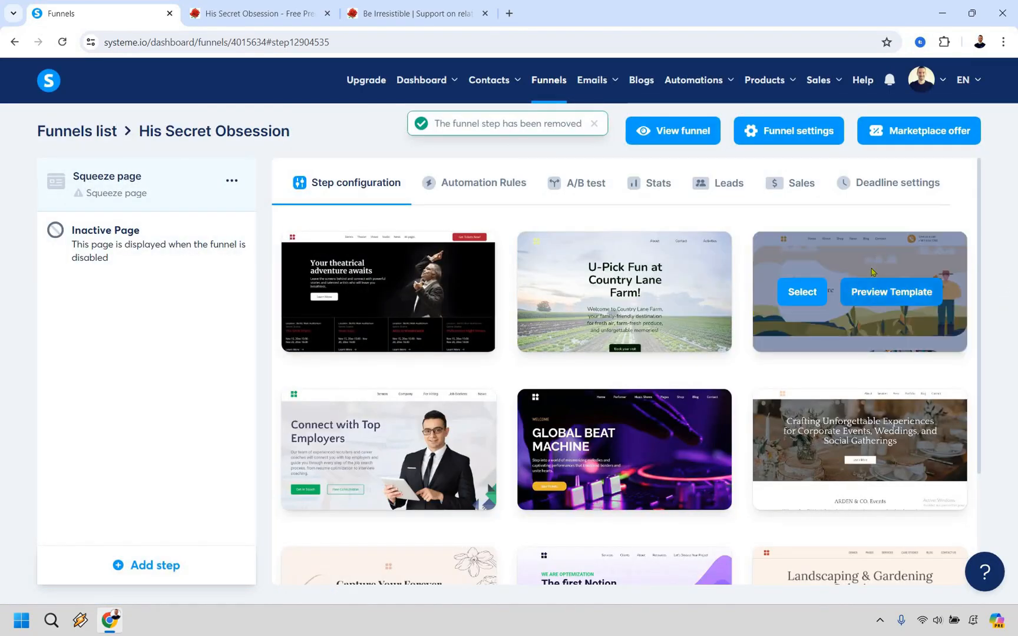
# Browse through the pages of squeeze page templates for a simple opt-in layout with a form
pyautogui.scroll(-2, 839, 529)
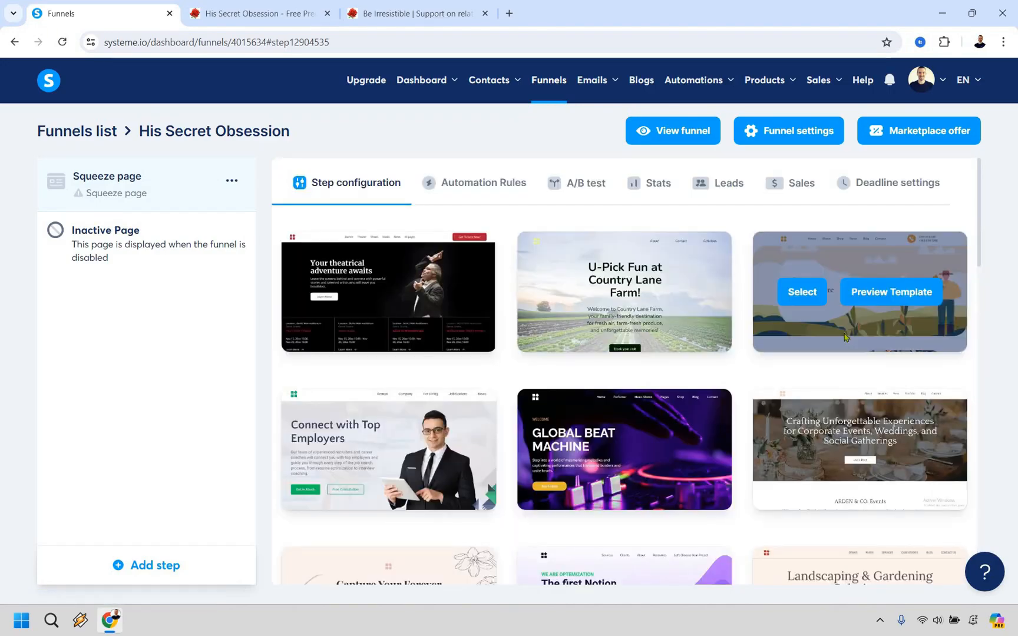
pyautogui.scroll(-10, 845, 338)
pyautogui.scroll(-3, 934, 558)
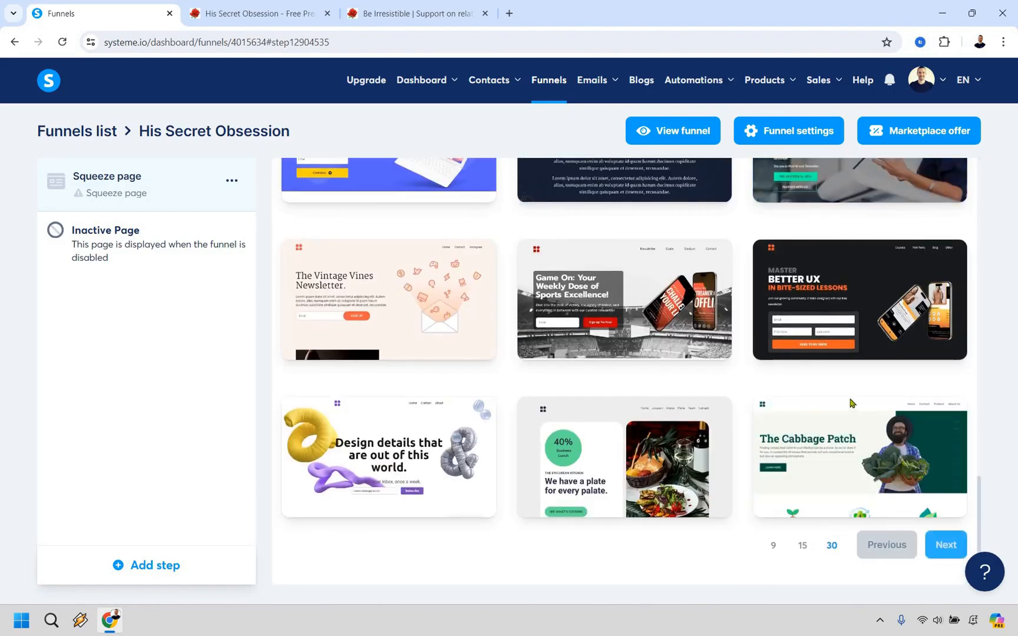
pyautogui.click(941, 545)
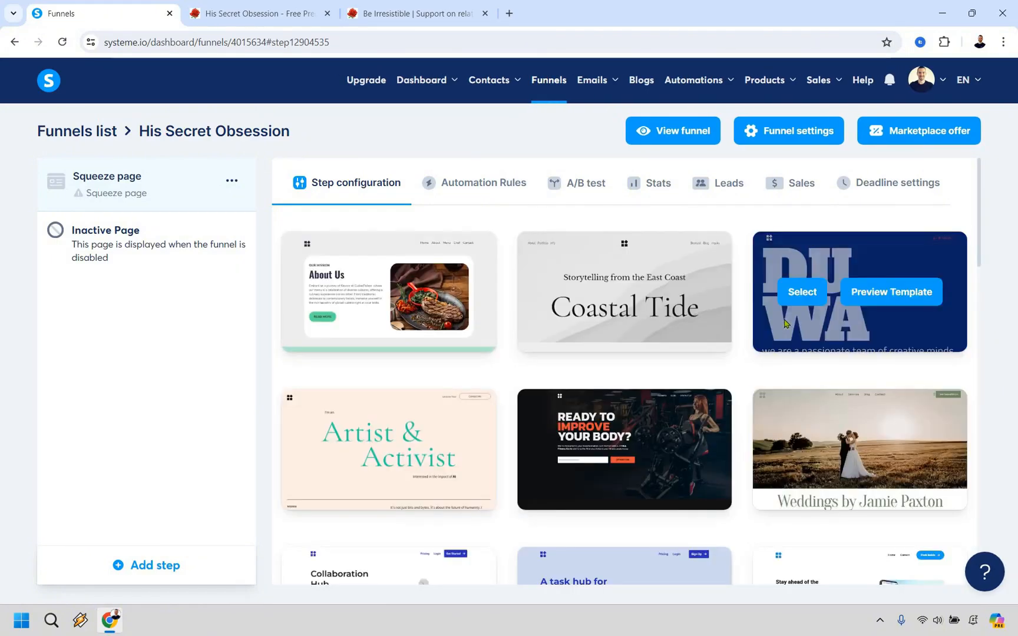
pyautogui.scroll(-8, 884, 412)
pyautogui.scroll(-5, 921, 518)
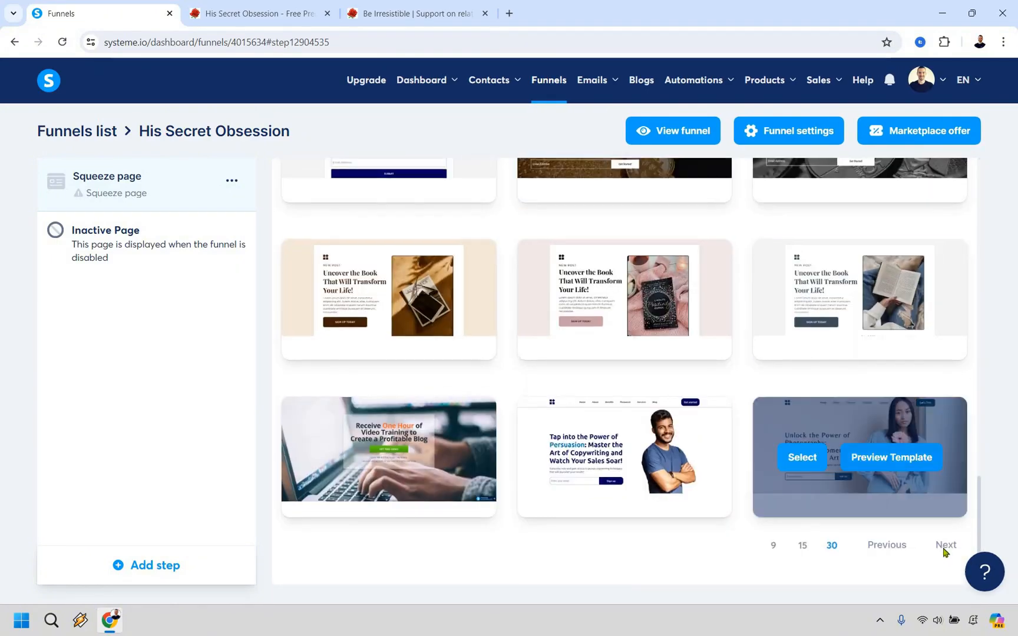
pyautogui.click(943, 547)
pyautogui.scroll(-10, 785, 350)
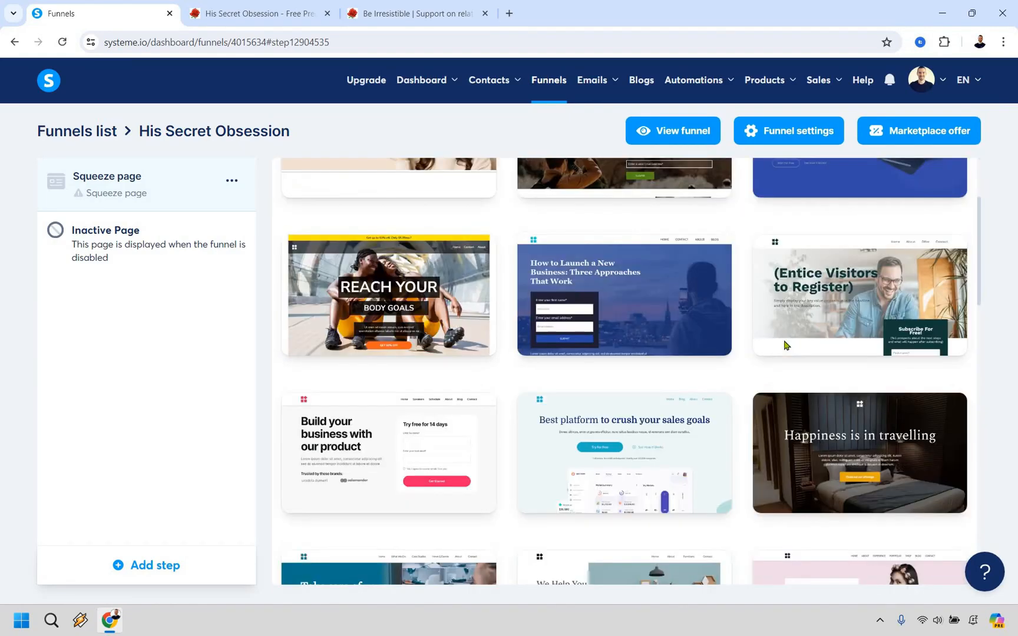
pyautogui.scroll(-5, 929, 524)
pyautogui.click(941, 546)
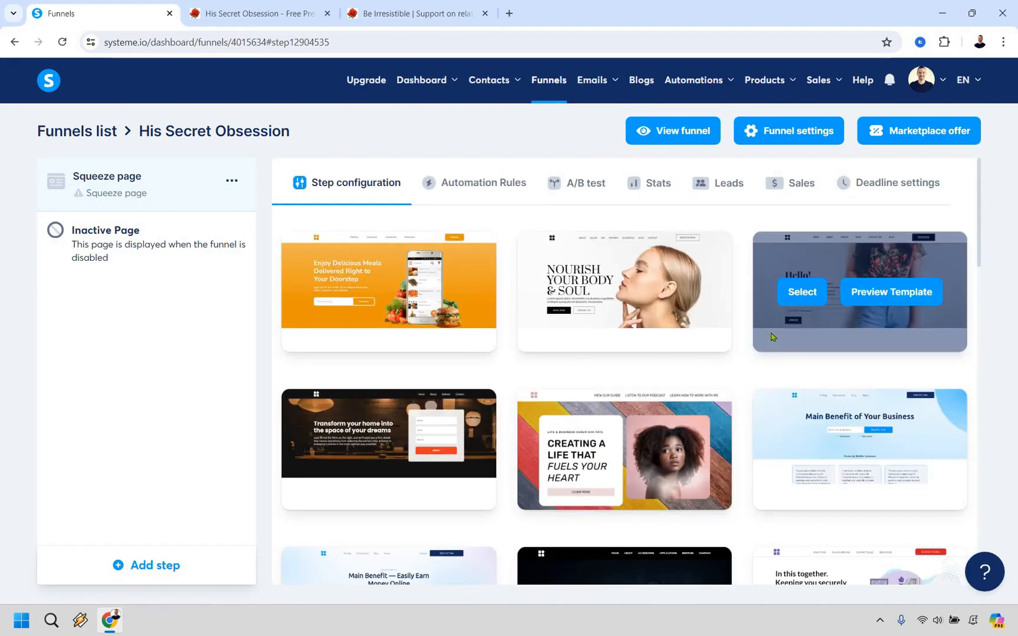
pyautogui.scroll(-5, 775, 338)
pyautogui.scroll(-6, 772, 337)
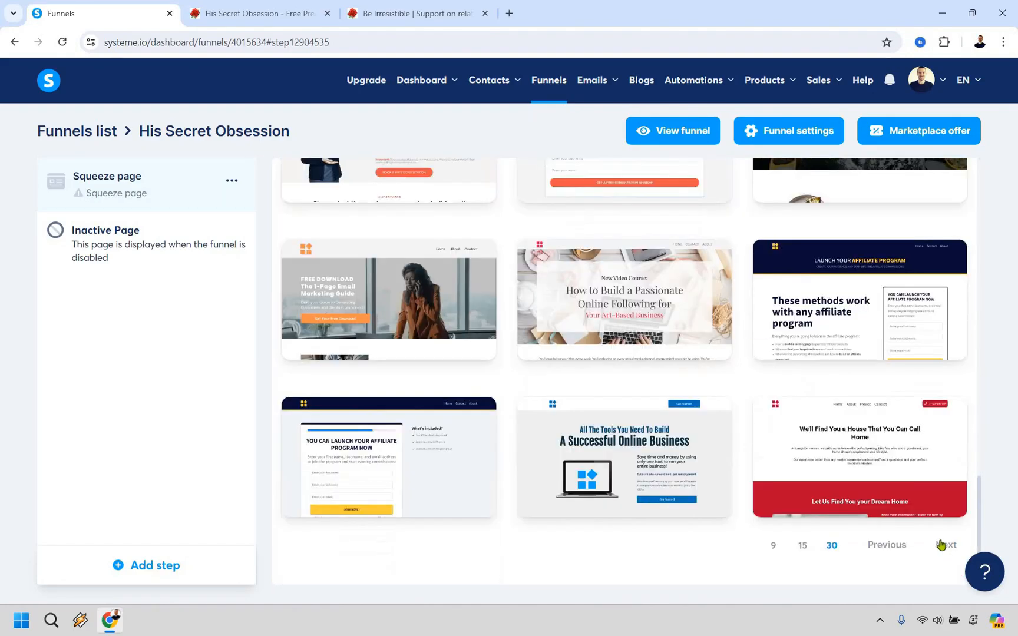
pyautogui.click(946, 544)
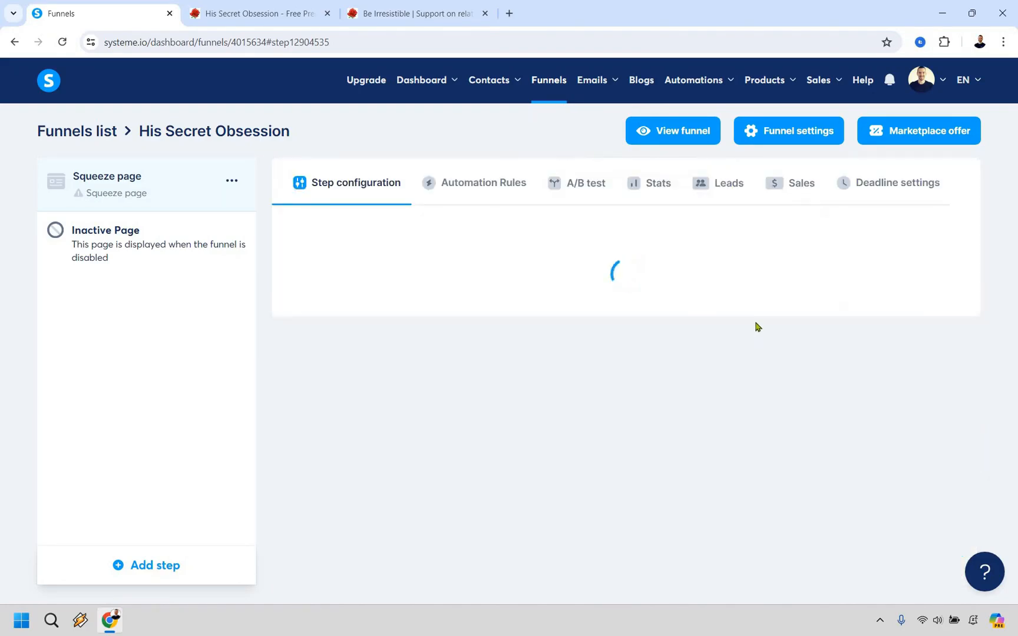
pyautogui.scroll(-5, 710, 340)
pyautogui.scroll(-5, 648, 353)
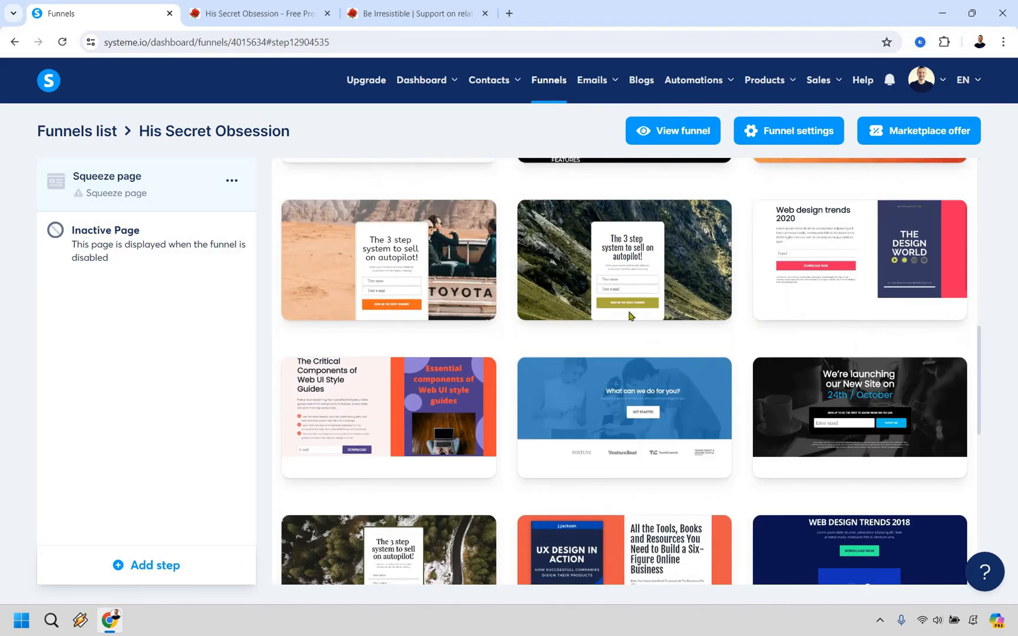
pyautogui.scroll(1, 630, 318)
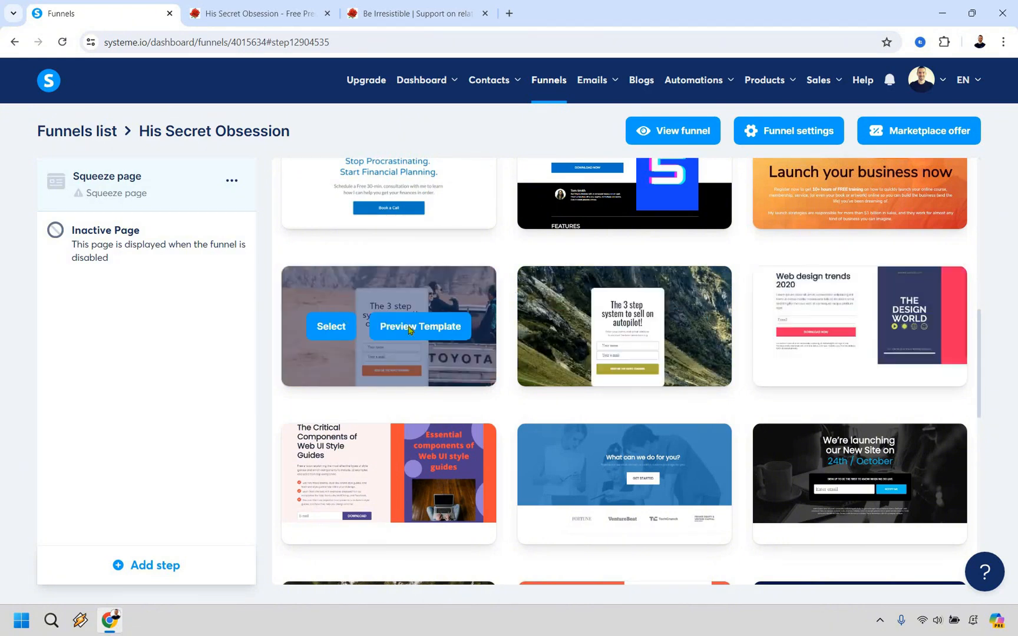
# Preview the desert-background template "The 3 step system to sell on autopilot!" and select it for the squeeze page
pyautogui.click(409, 327)
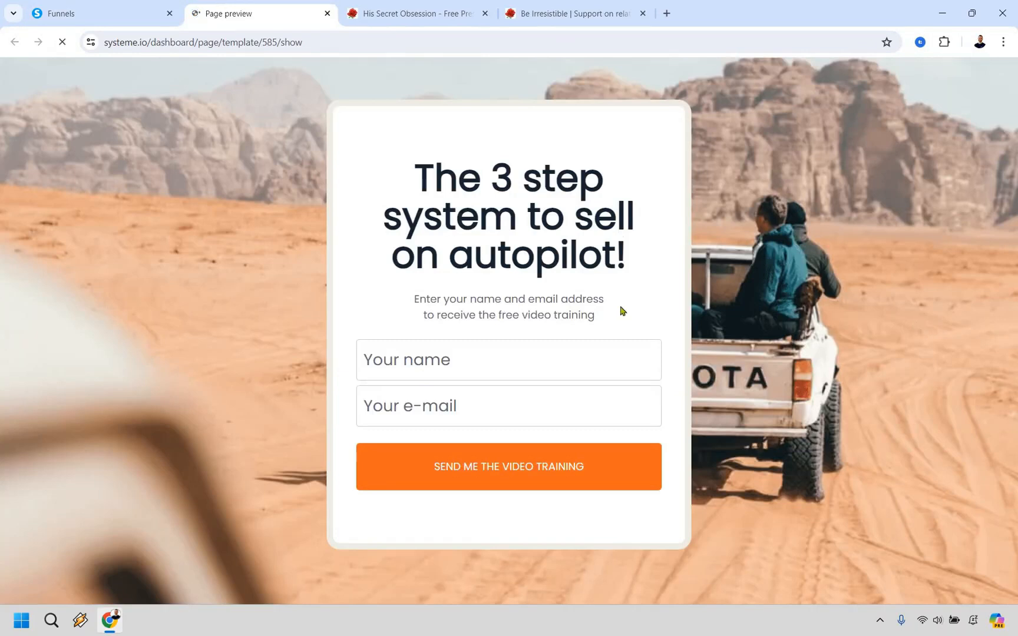
pyautogui.click(328, 14)
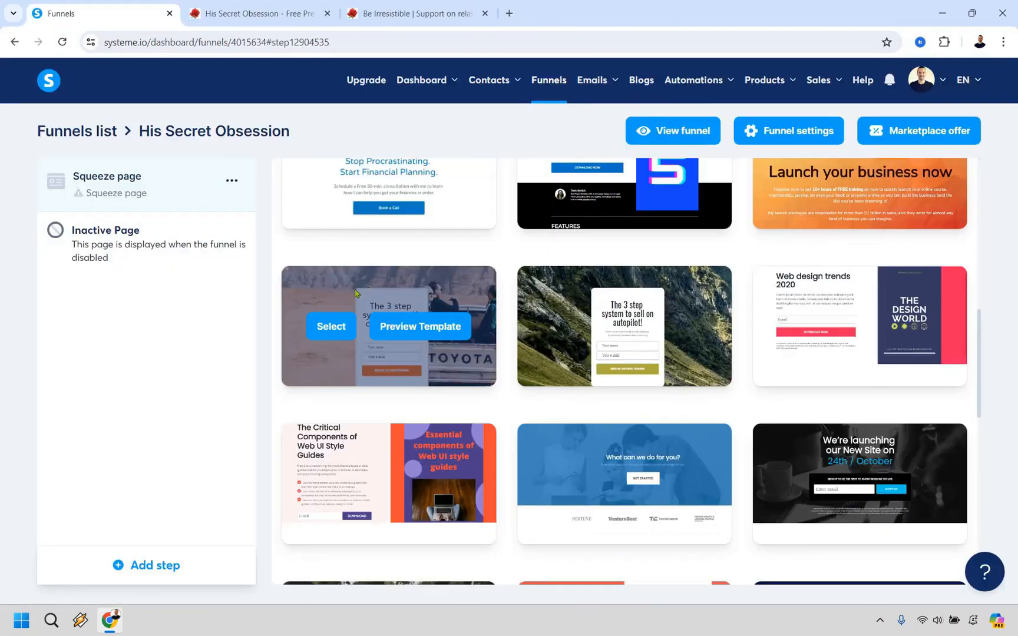
pyautogui.click(330, 327)
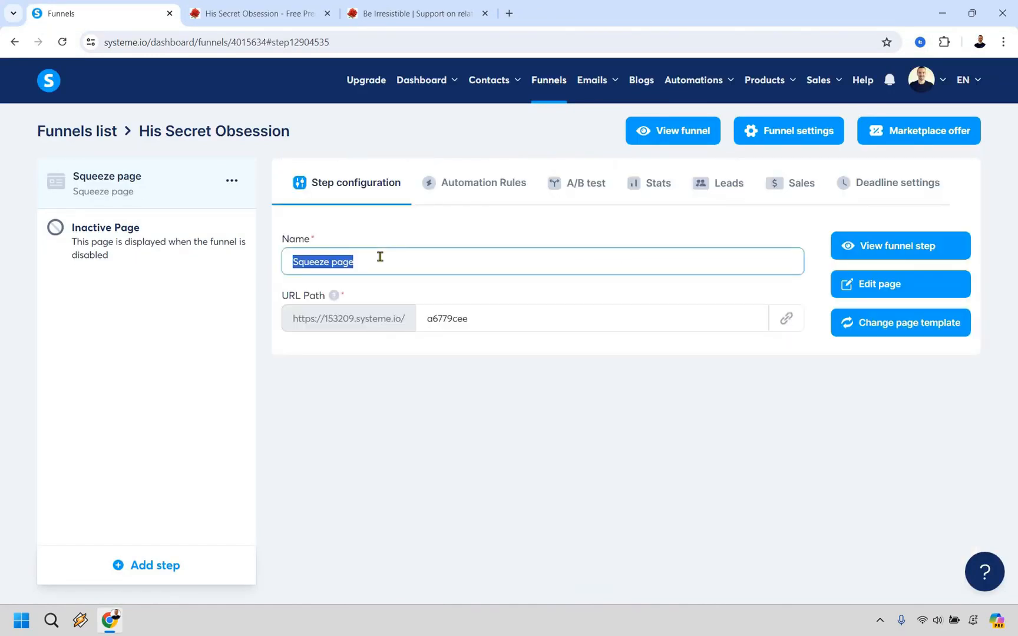
# Rename the squeeze page step as Free Video and set its URL path to free-video
pyautogui.write('Free Video')
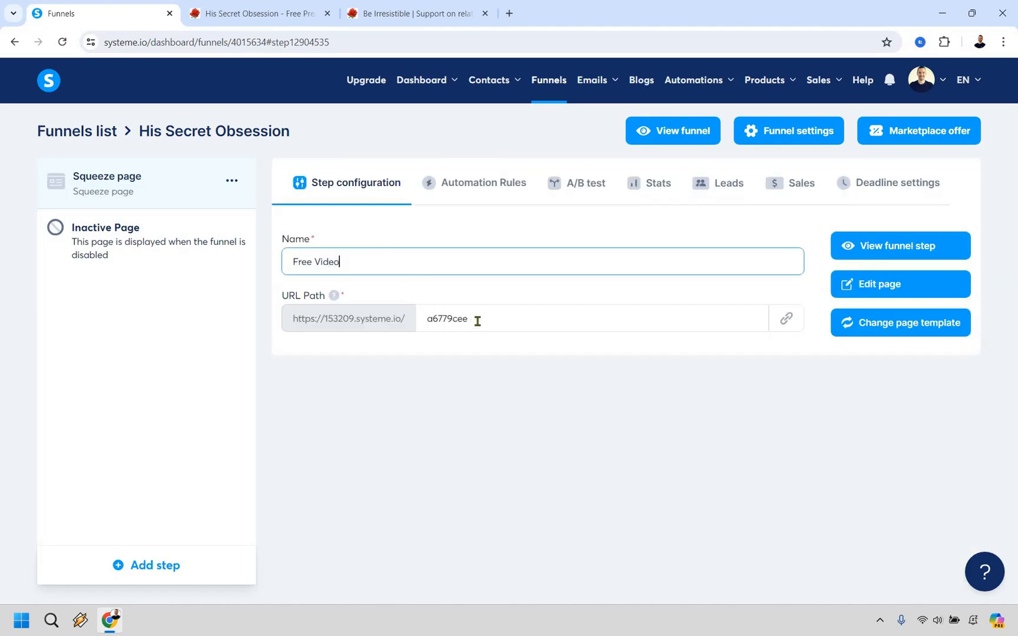
pyautogui.doubleClick(477, 321)
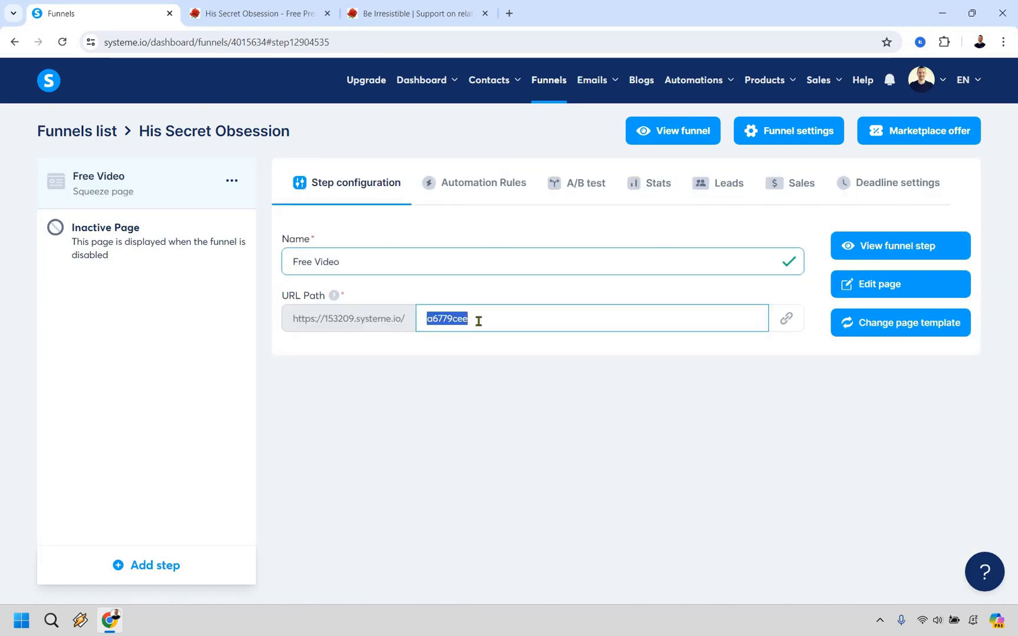
pyautogui.write('free-video')
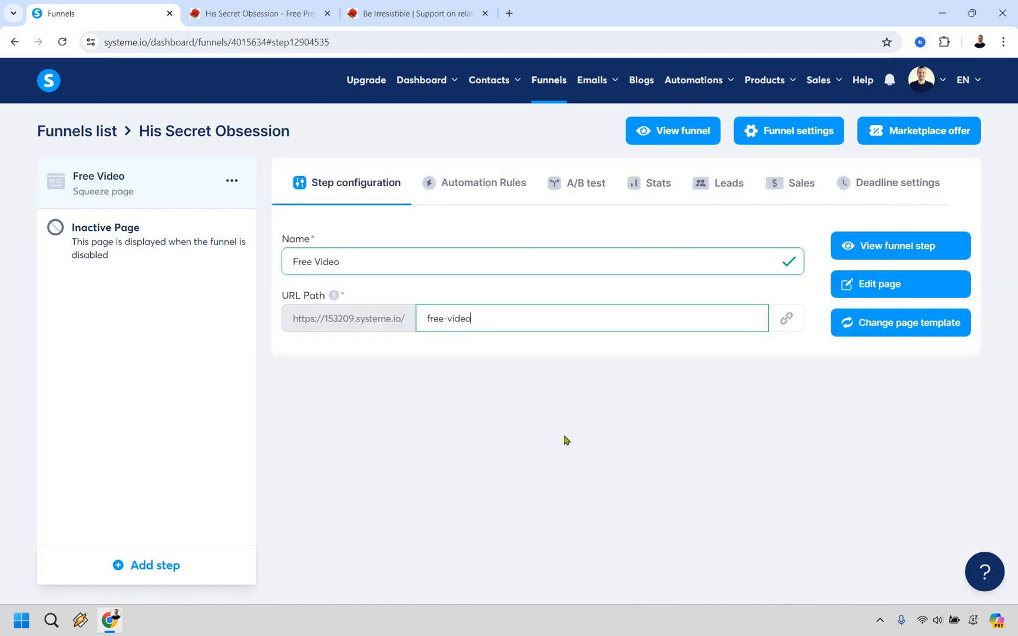
pyautogui.click(587, 431)
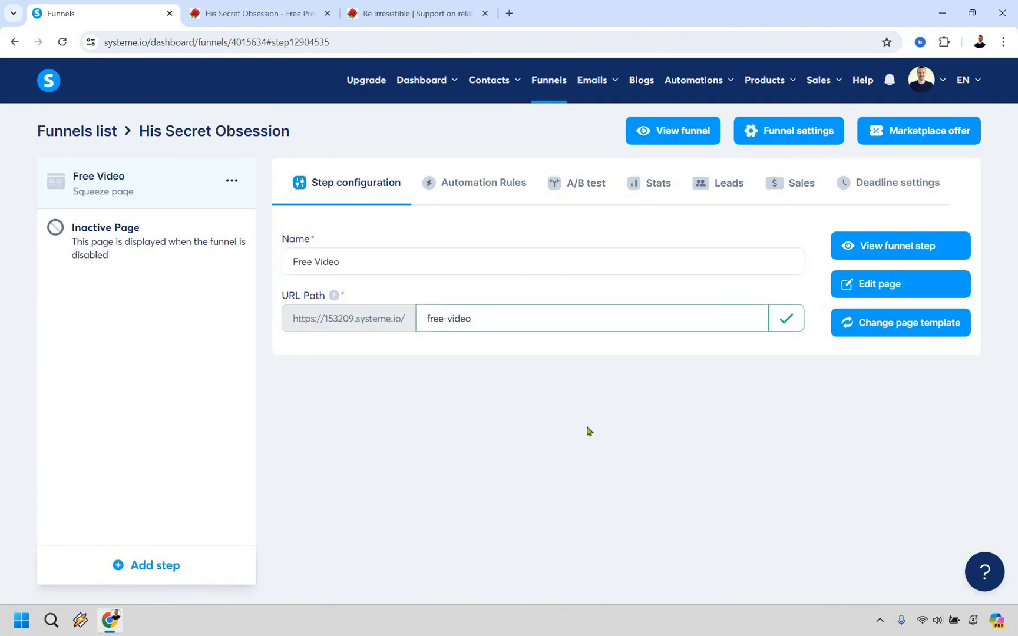
# Open the Free Video page for editing and delete the "Your name" form input
pyautogui.click(892, 292)
pyautogui.click(891, 293)
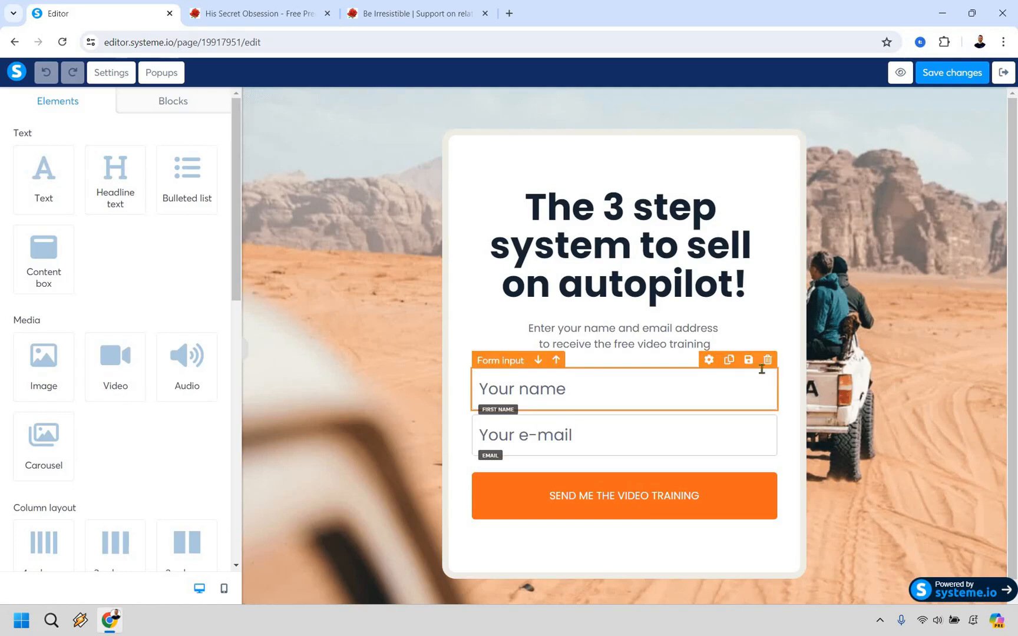
pyautogui.click(767, 361)
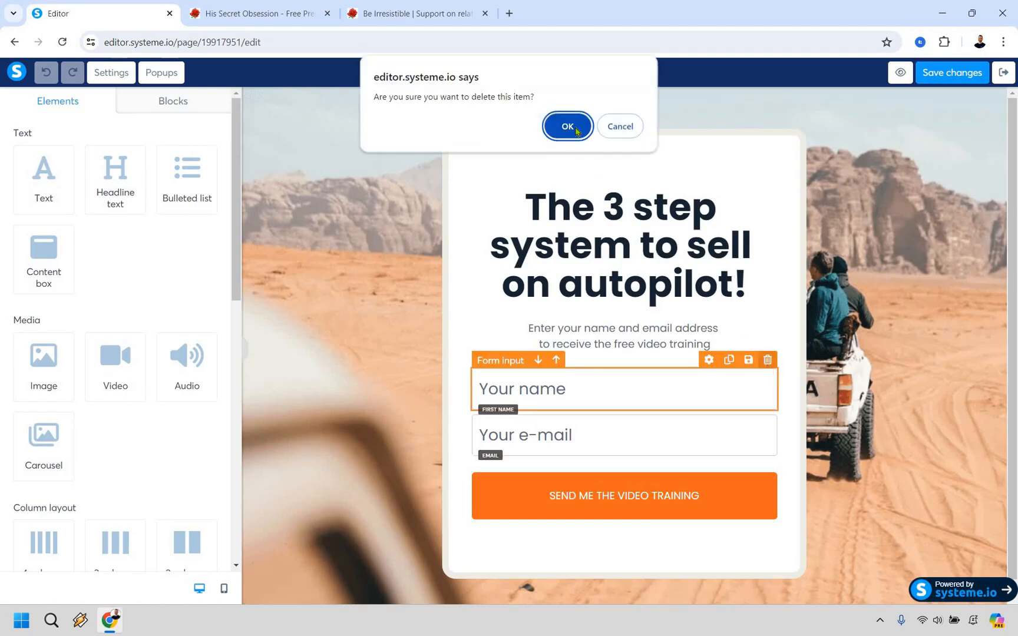
pyautogui.press('Return')
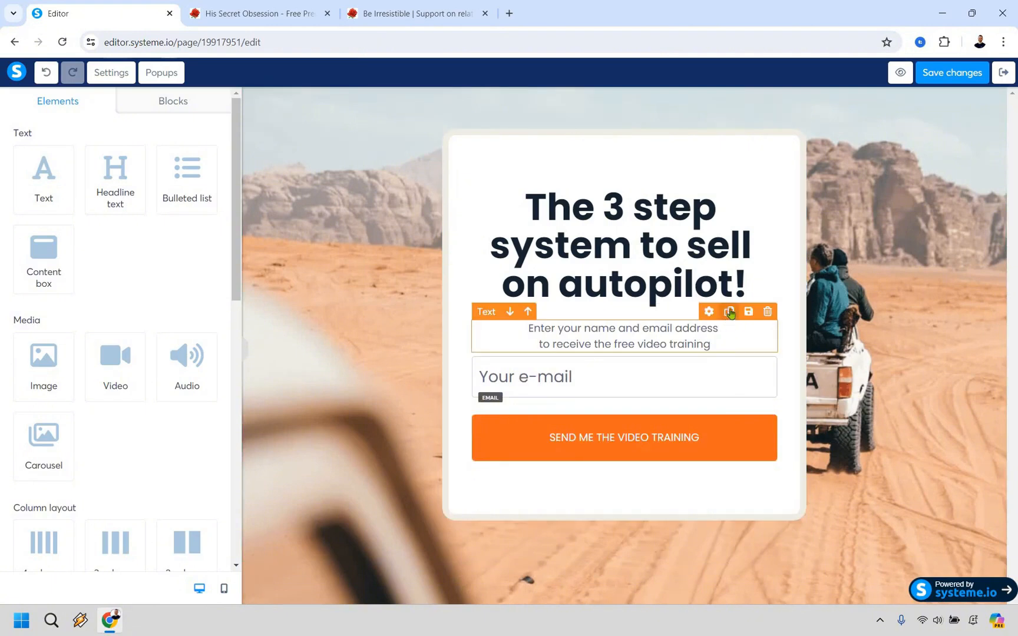
# Duplicate the text "Enter your name and email address to receive the free video training" and move one copy above the headline
pyautogui.click(730, 312)
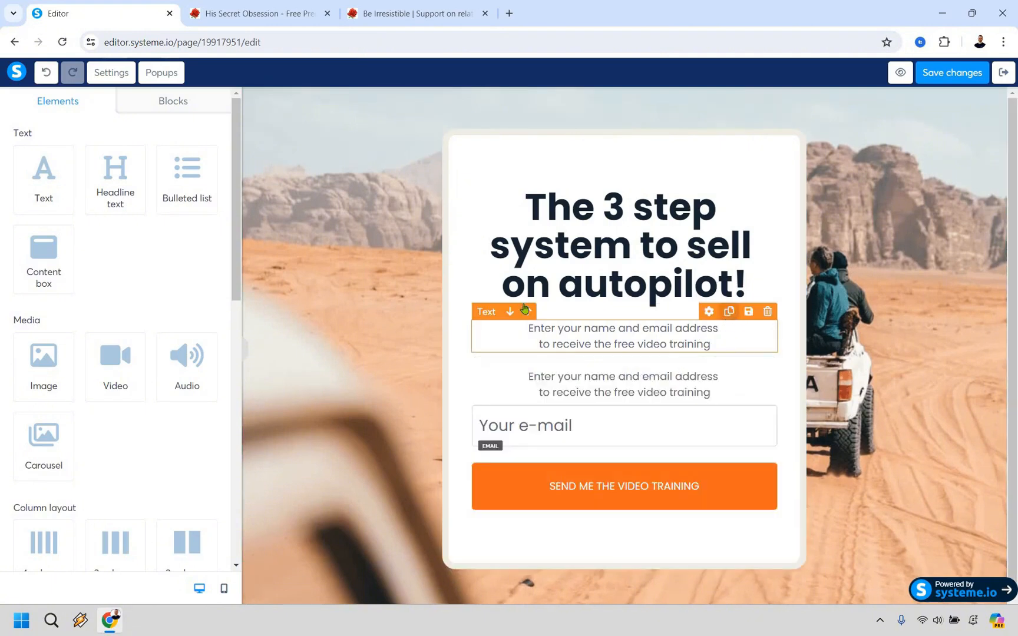
pyautogui.click(586, 332)
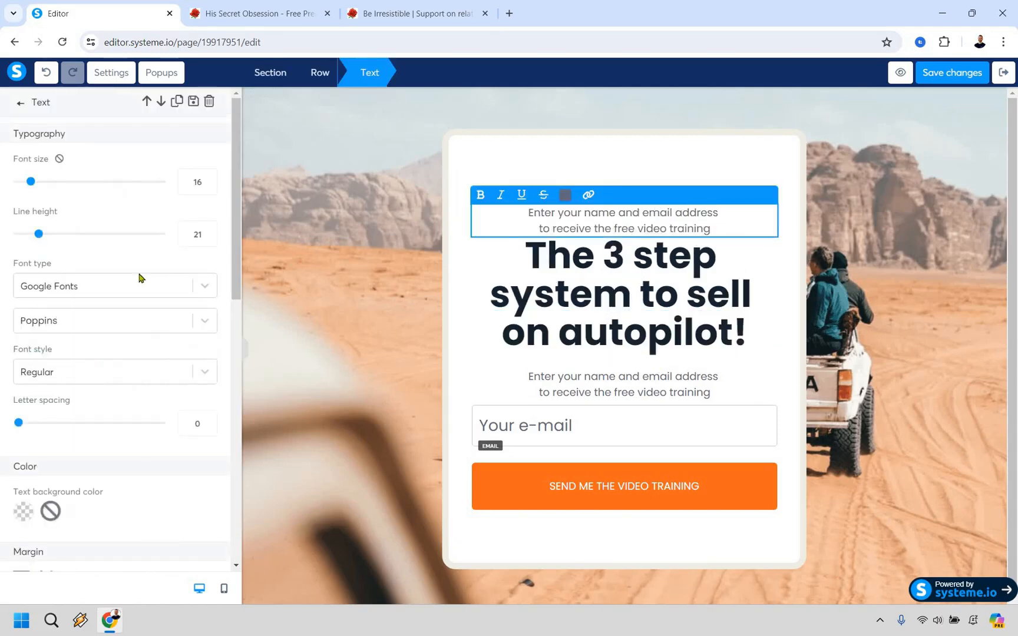
# Set the top margin of the text above the headline to 0 and give it a small bottom margin
pyautogui.scroll(-3, 47, 308)
pyautogui.scroll(-3, 47, 309)
pyautogui.moveTo(35, 294); pyautogui.dragTo(1, 297)
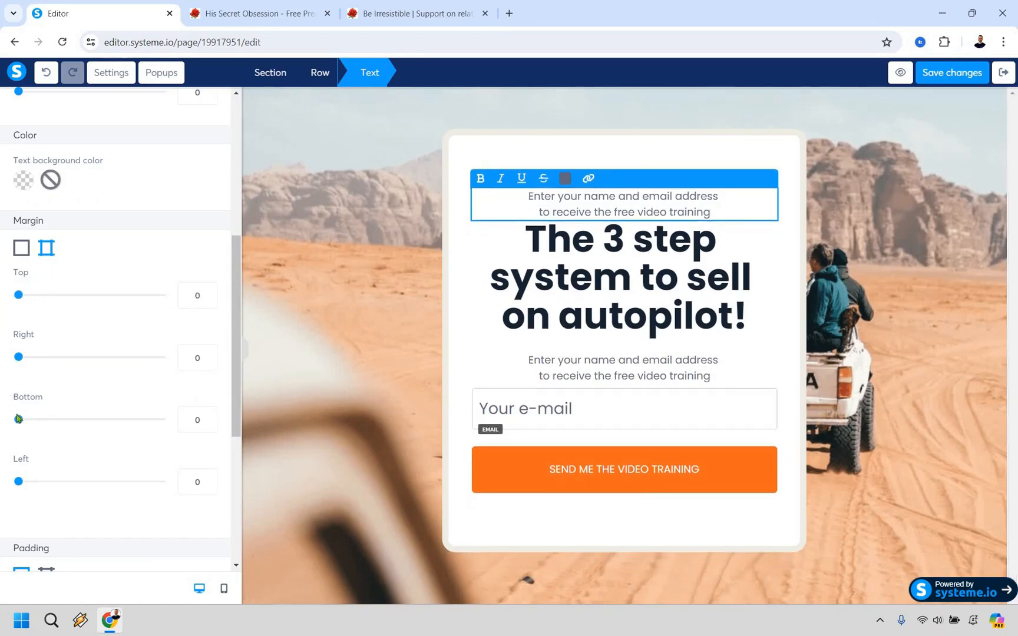
pyautogui.moveTo(20, 420); pyautogui.dragTo(25, 420)
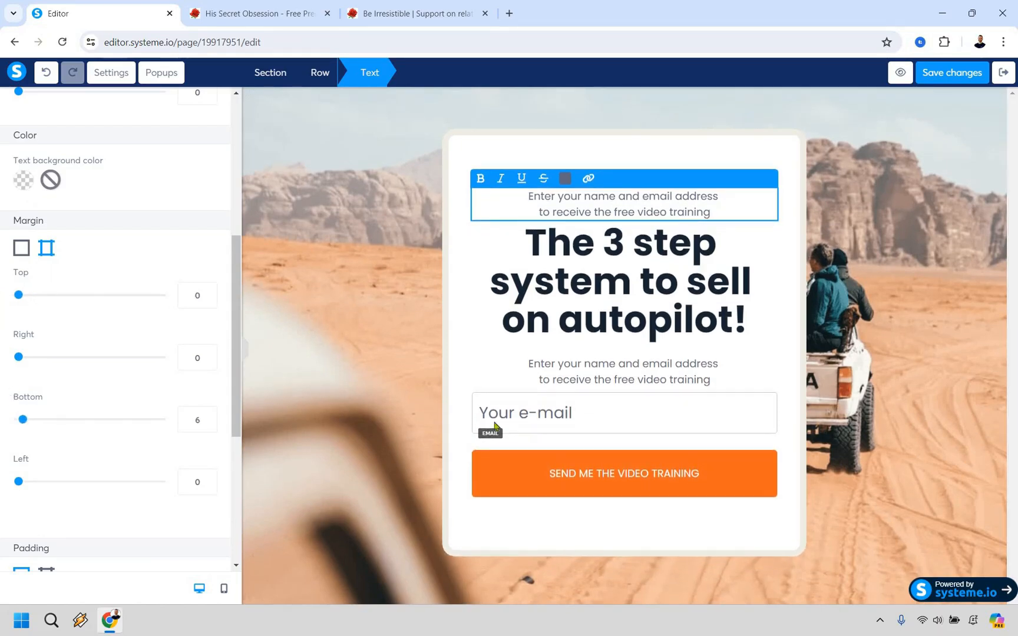
# Replace the text above the email field with "Enter your best email below to see the video:"
pyautogui.click(671, 382)
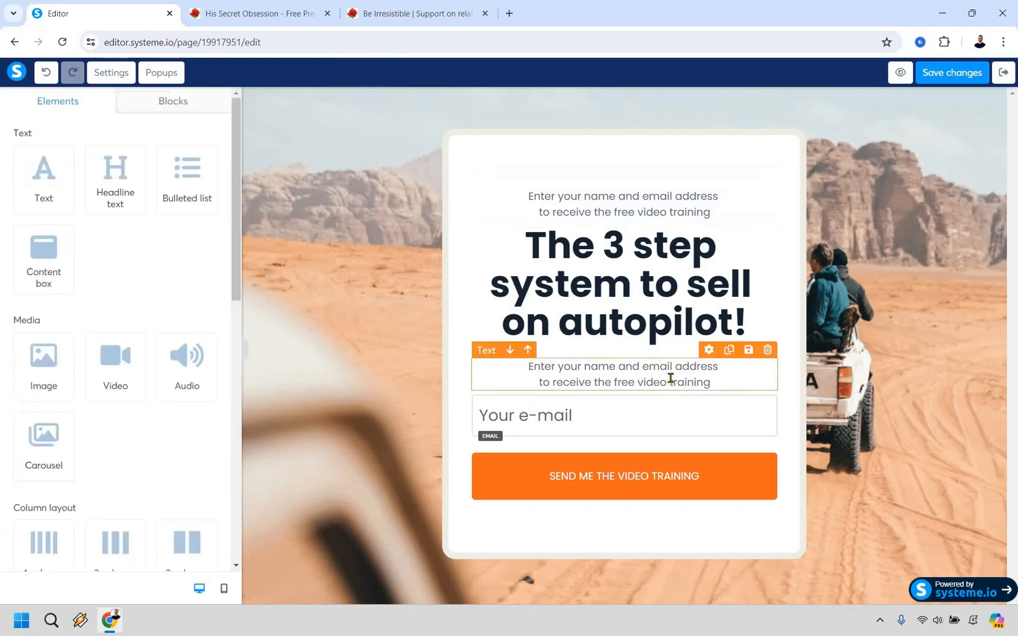
pyautogui.doubleClick(672, 382)
pyautogui.hotkey('shift', 'Home')
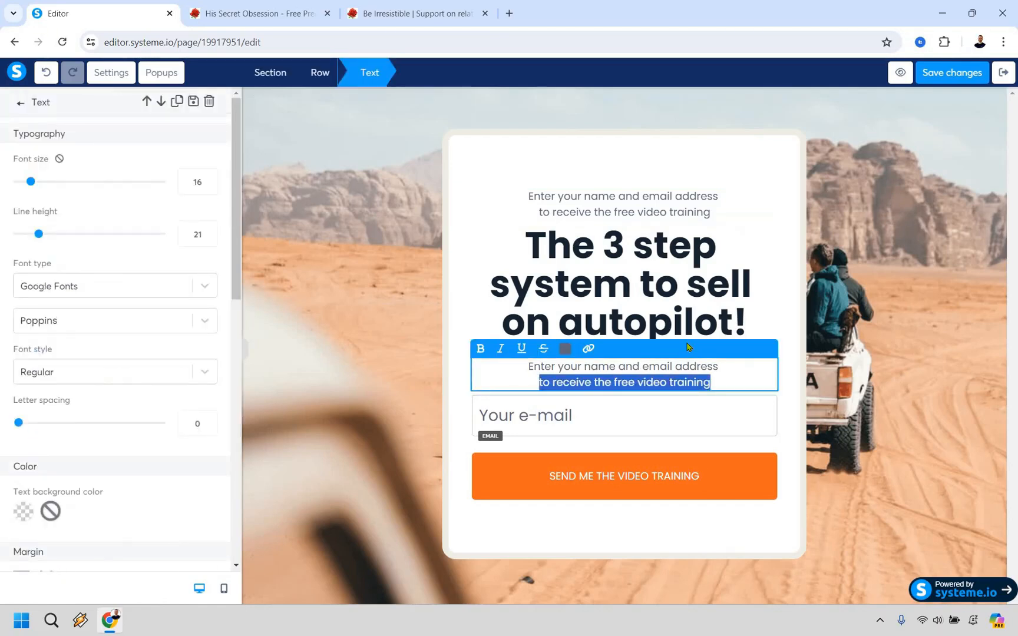
pyautogui.hotkey('shift', 'Up')
pyautogui.write('E')
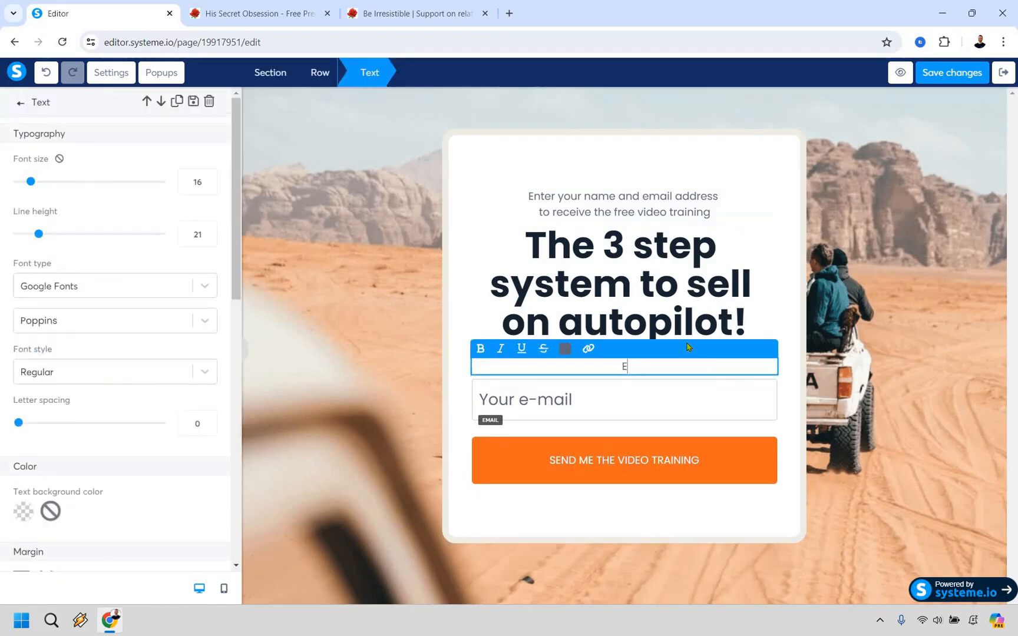
pyautogui.write('nter your best email below')
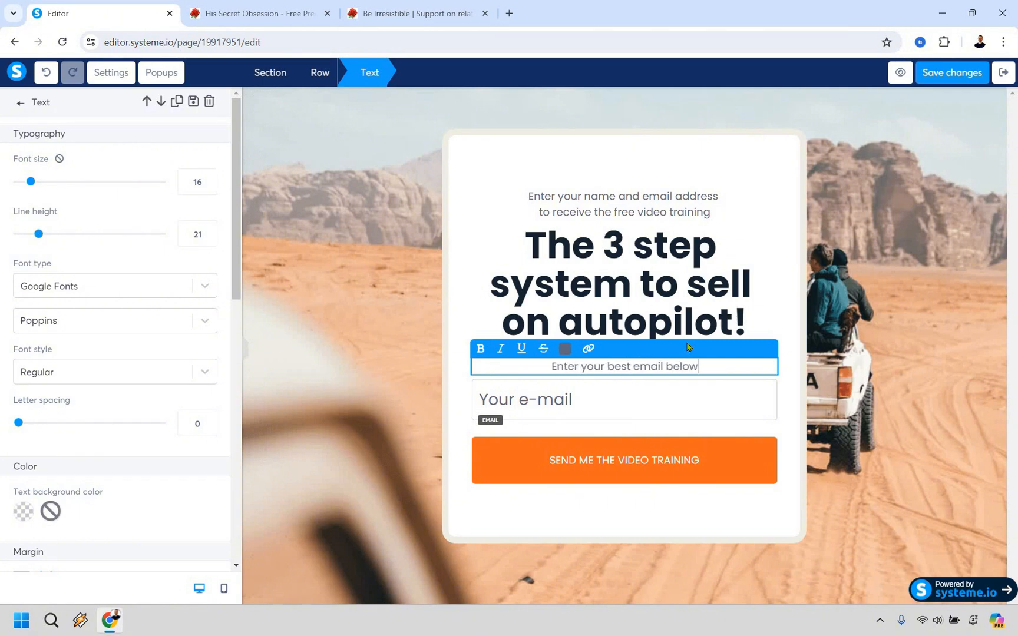
pyautogui.write(' to see the video:')
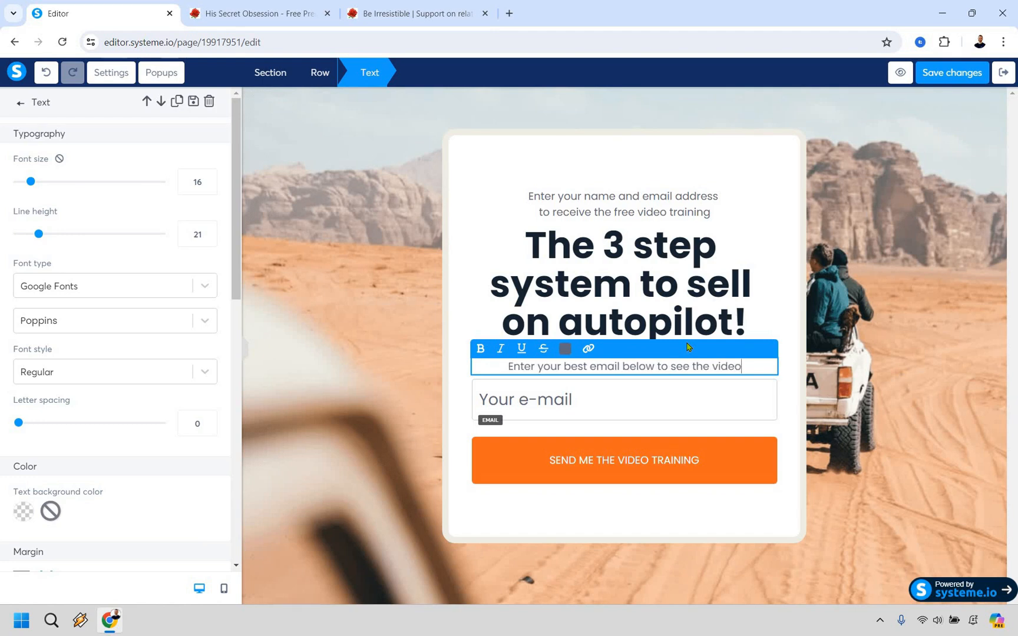
# Replace the text above the headline with "[Free Video Reveals]"
pyautogui.tripleClick(684, 207)
pyautogui.hotkey('ctrl', 'a')
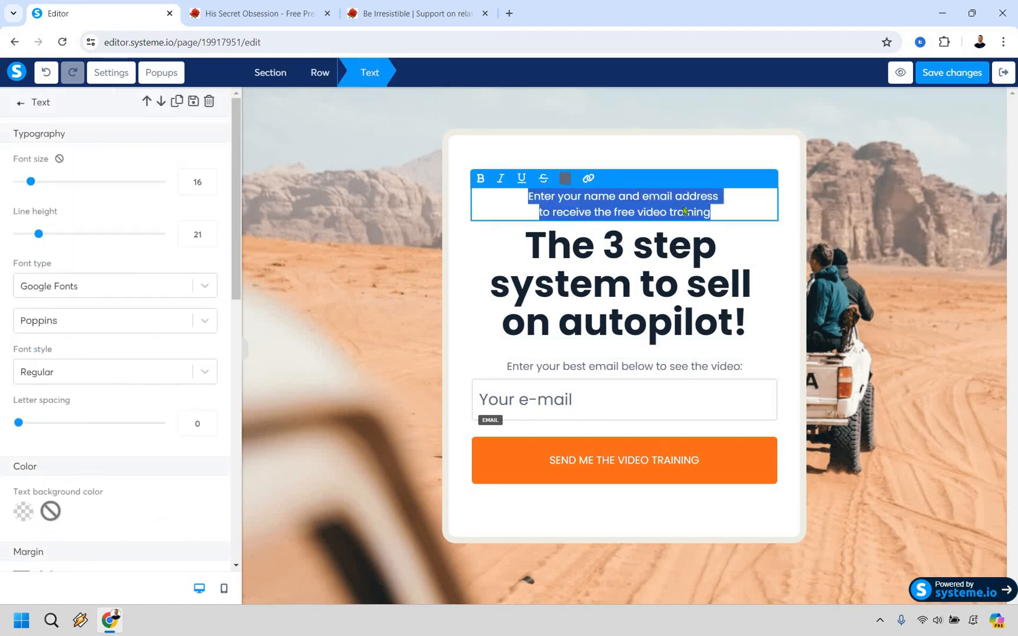
pyautogui.press('BackSpace')
pyautogui.write('[Free')
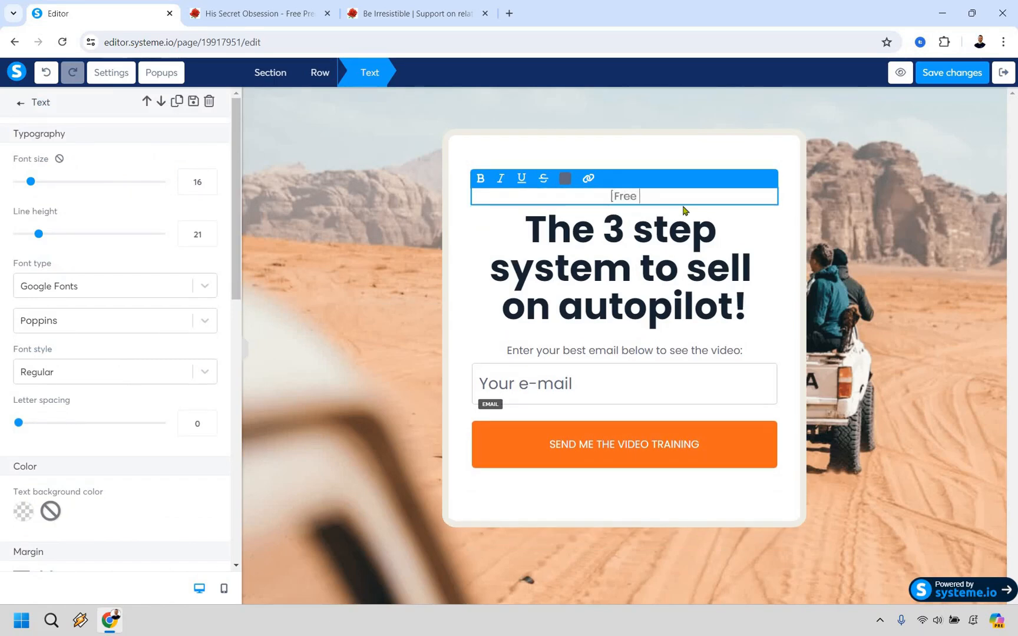
pyautogui.write(' Video Reveals]')
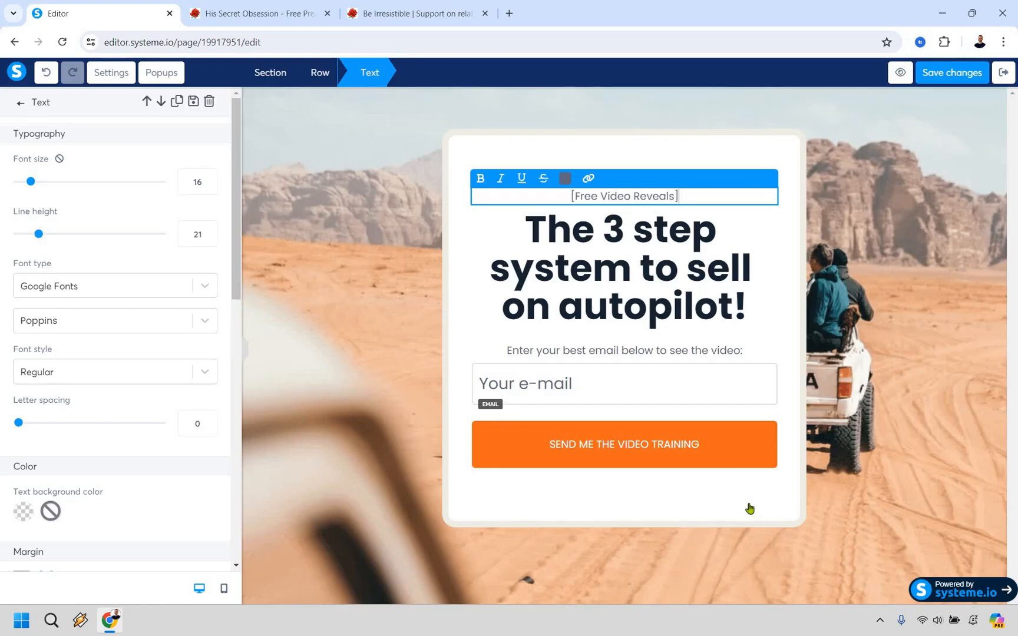
# Switch to the His Secret Obsession affiliate site and examine its High Converting Banners for headline wording
pyautogui.click(711, 262)
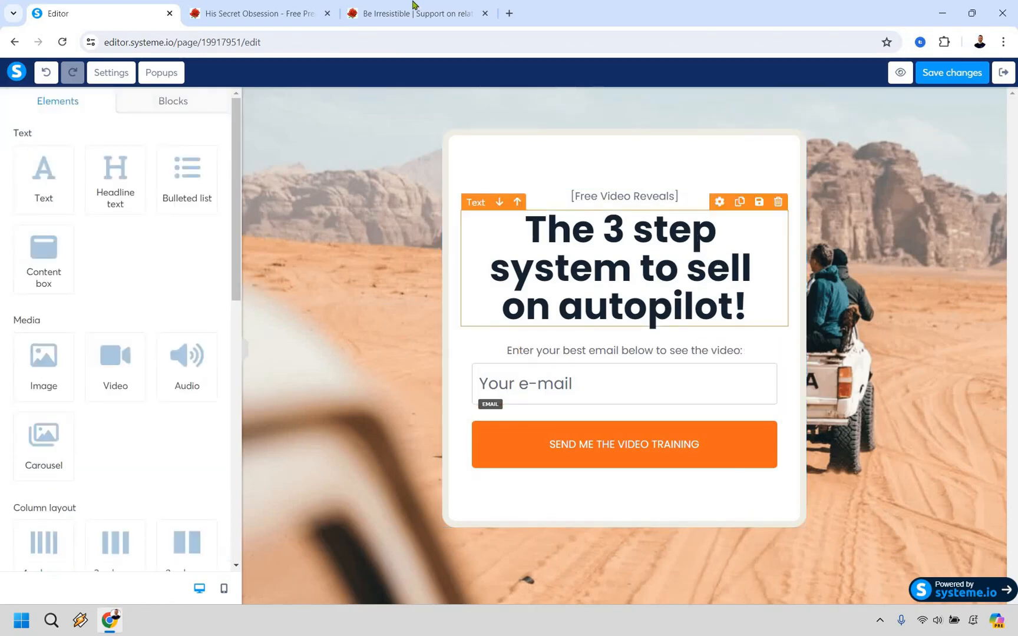
pyautogui.hotkey('ctrl', '3')
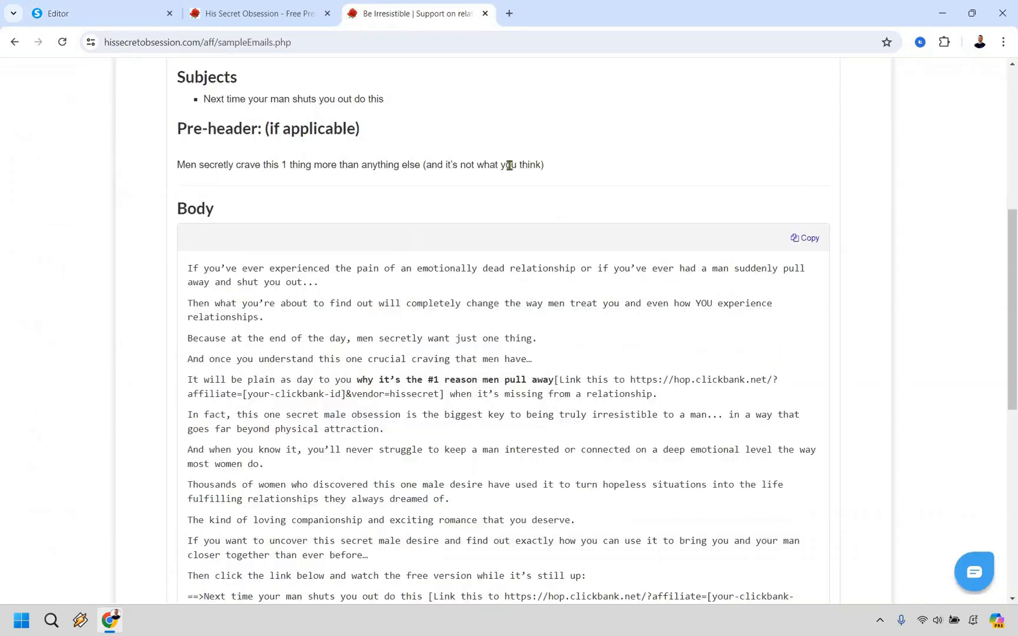
pyautogui.scroll(6, 509, 165)
pyautogui.click(451, 86)
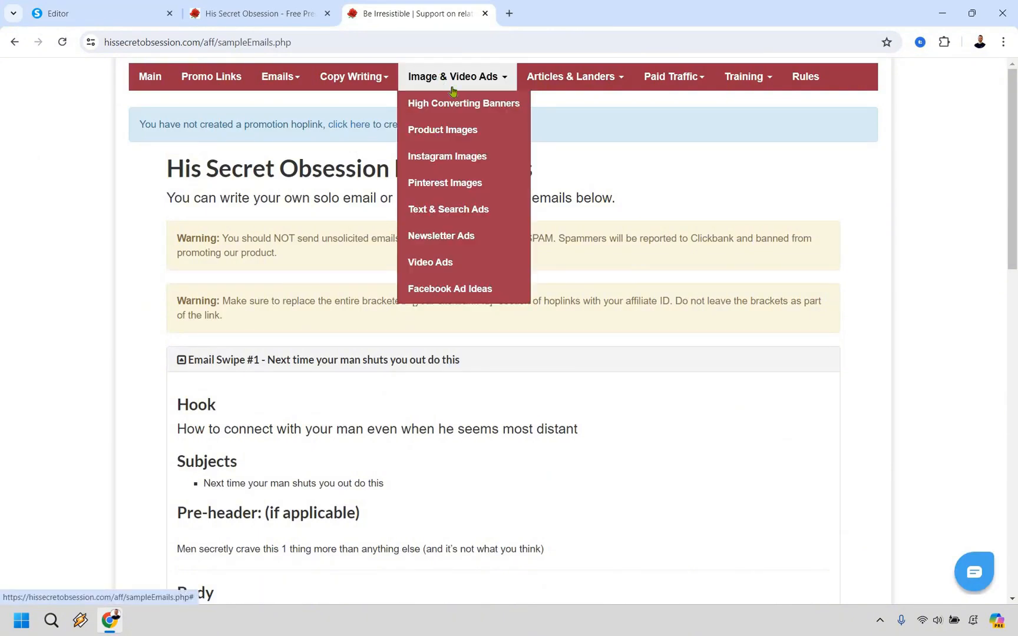
pyautogui.click(472, 105)
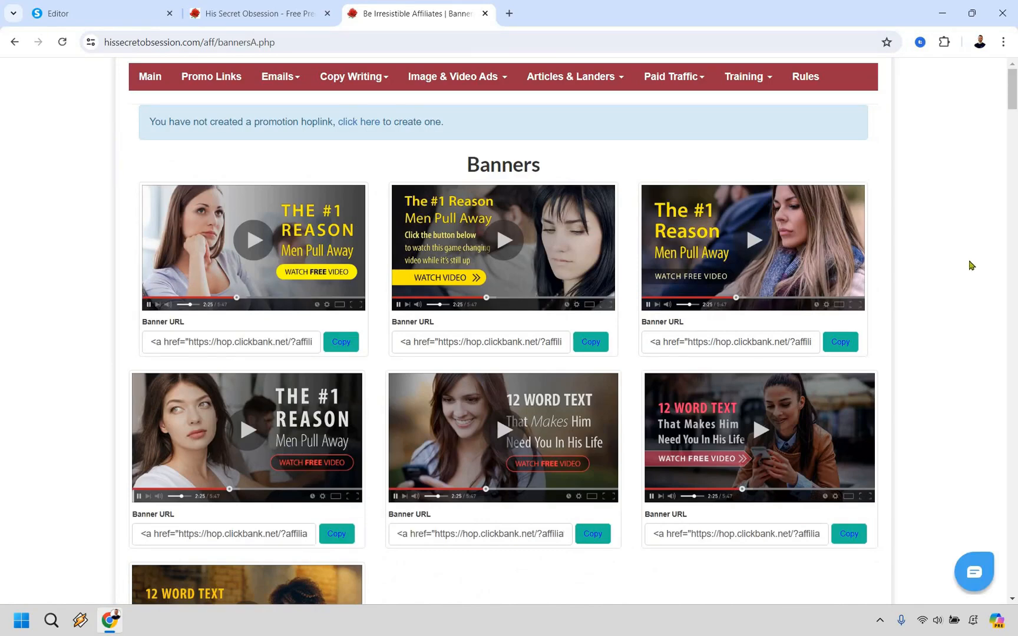
pyautogui.scroll(-3, 969, 266)
pyautogui.scroll(3, 969, 265)
# Return to the page editor and replace the headline with "The #1 Reason Men Pull Away"
pyautogui.hotkey('ctrl', '1')
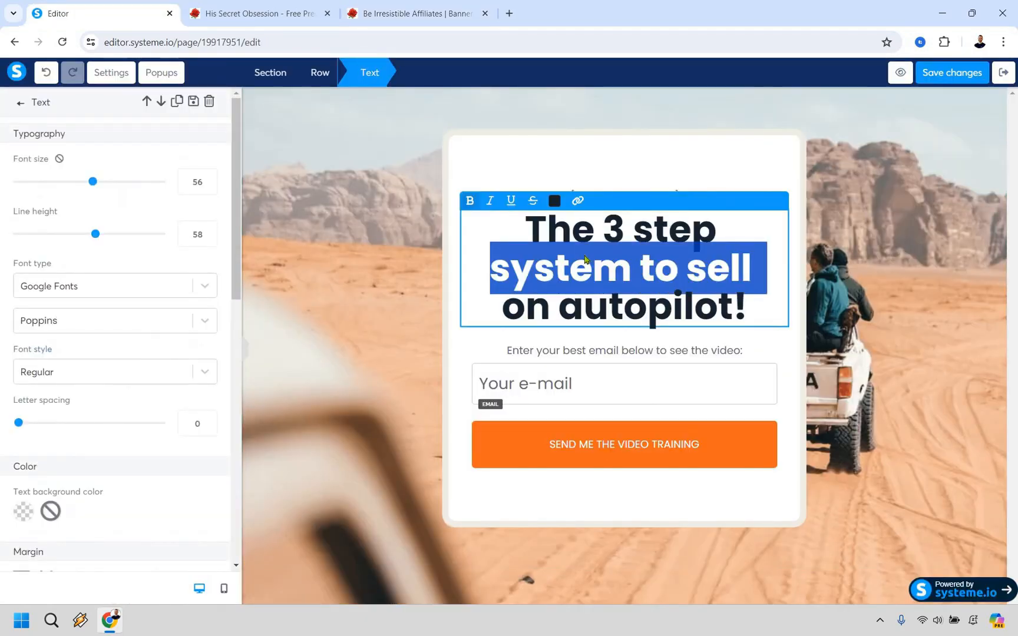
pyautogui.hotkey('ctrl', 'a')
pyautogui.write('The #')
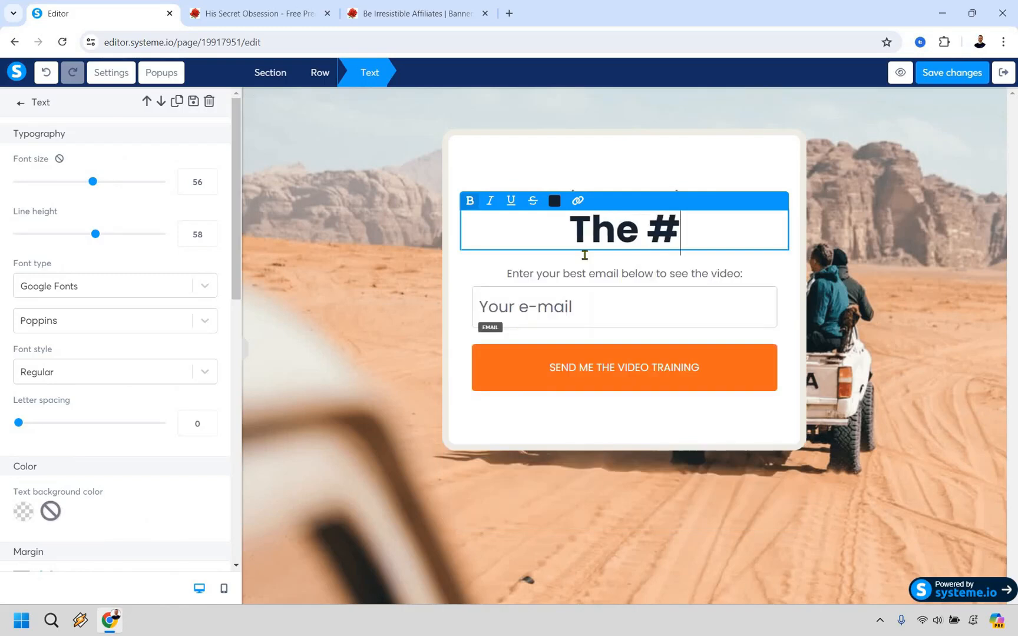
pyautogui.write('1 Reason M')
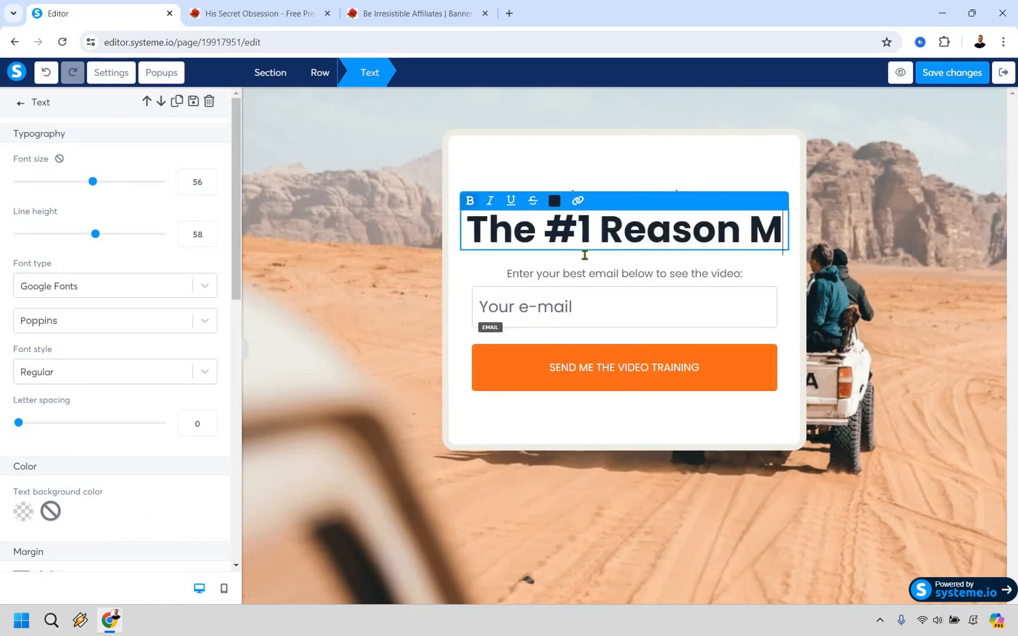
pyautogui.write('en Pull Away')
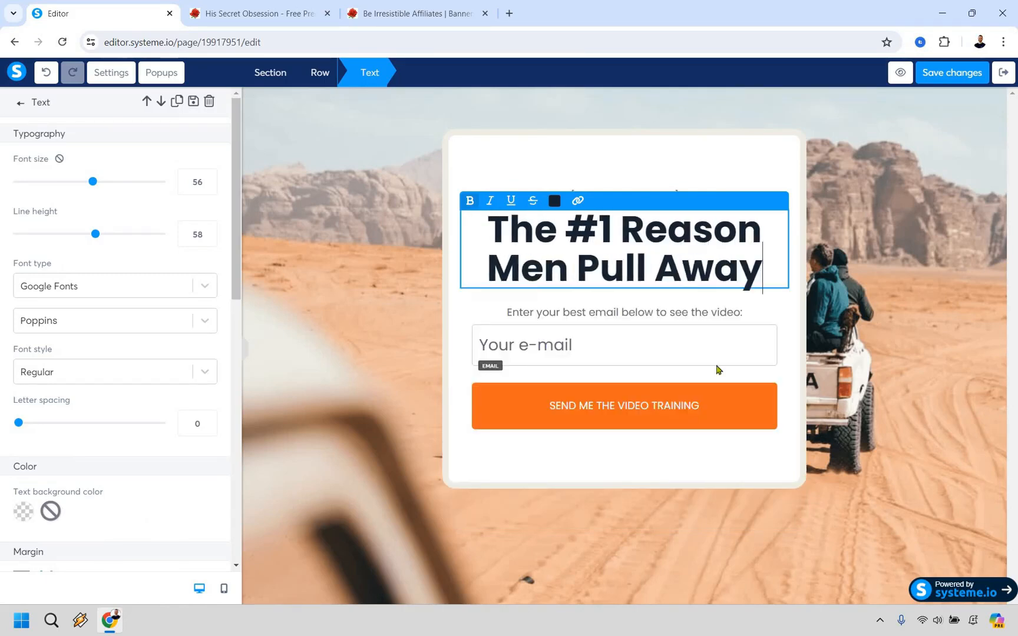
# Change the orange submit button's text to "Watch Video Instantly"
pyautogui.click(667, 409)
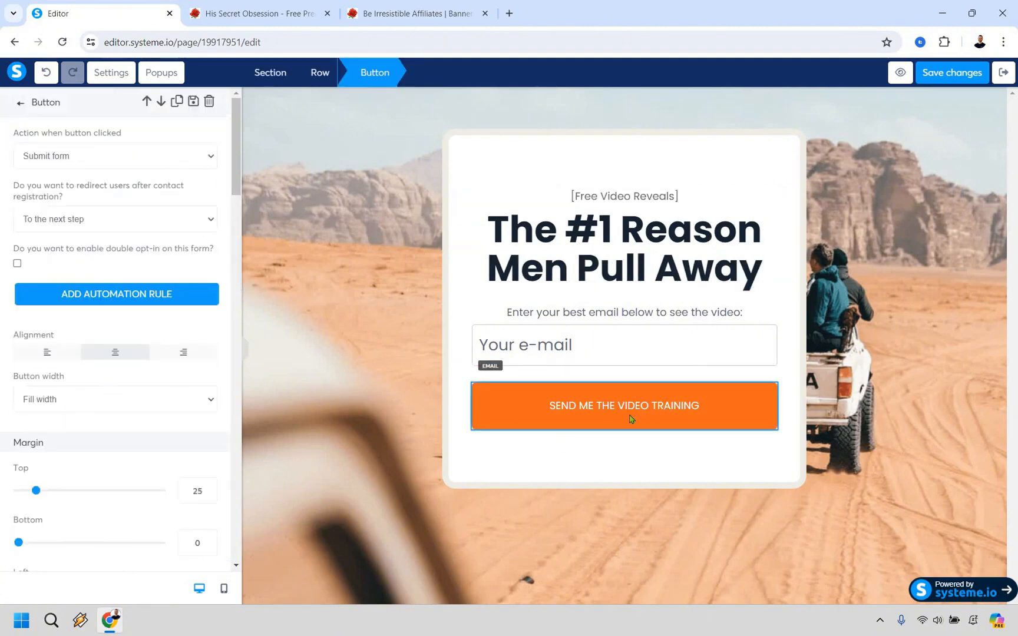
pyautogui.scroll(-7, 110, 280)
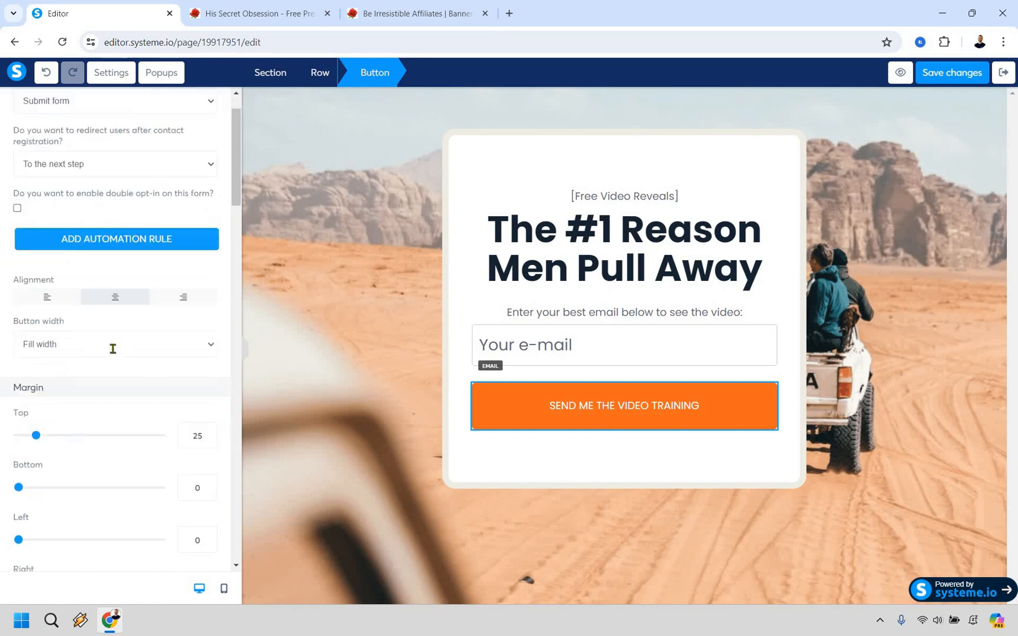
pyautogui.doubleClick(113, 323)
pyautogui.hotkey('ctrl', 'a')
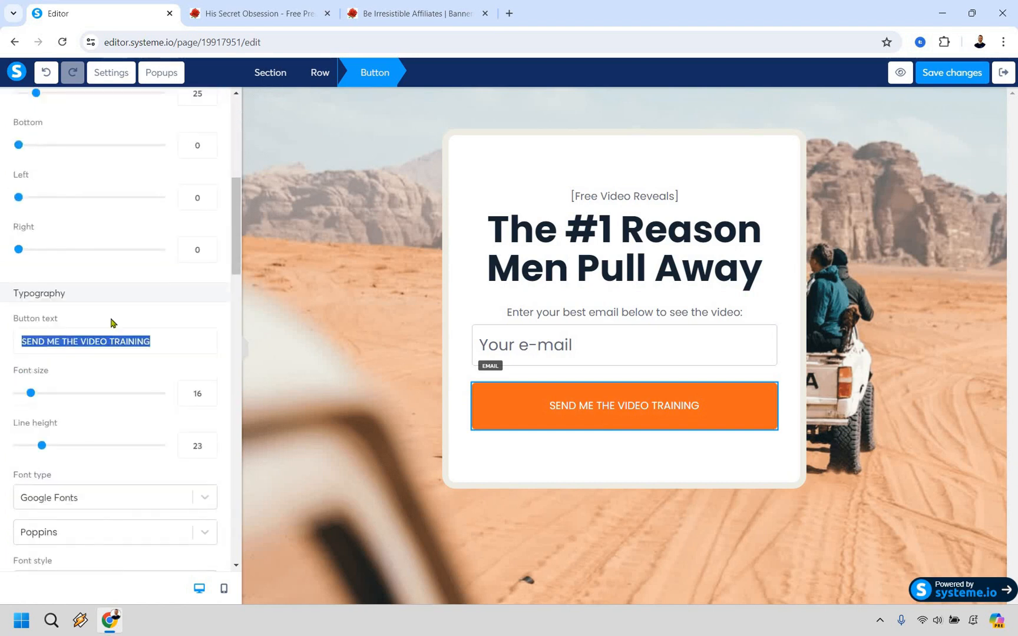
pyautogui.write('Watch ')
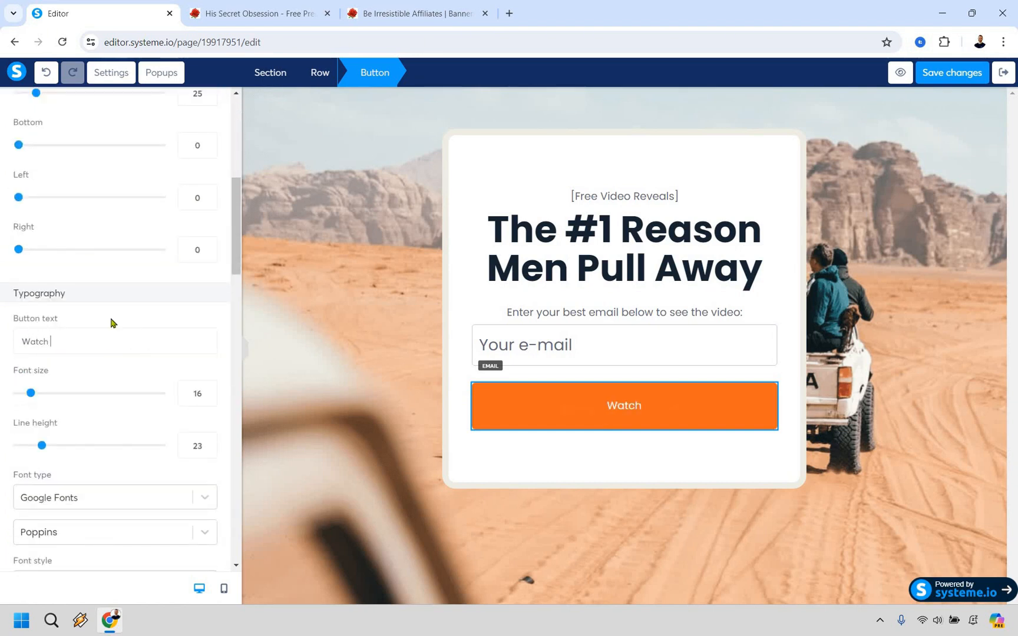
pyautogui.write('Video Instantly')
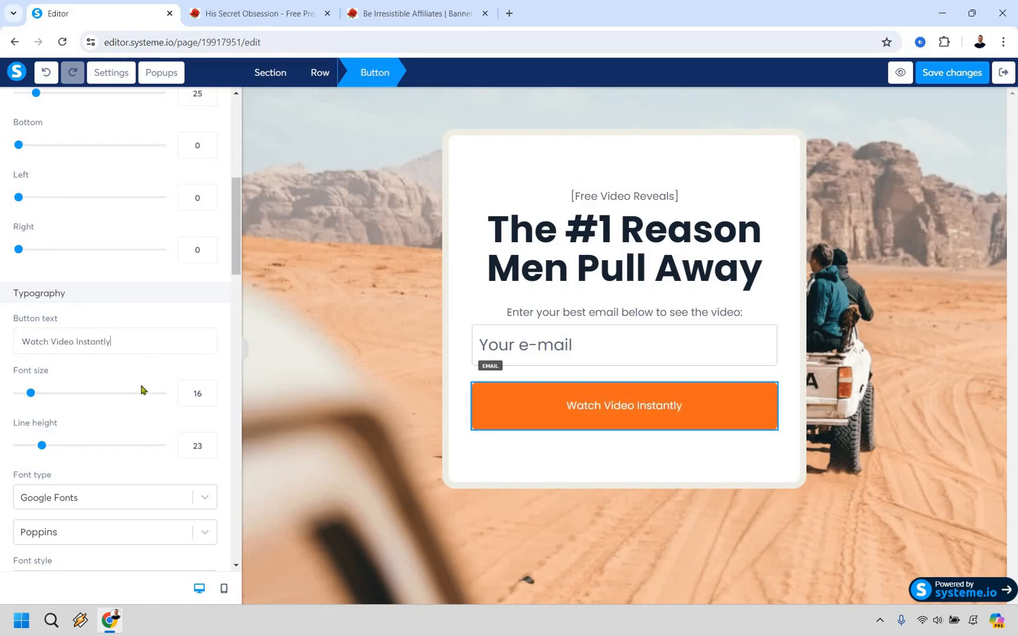
pyautogui.scroll(7, 142, 390)
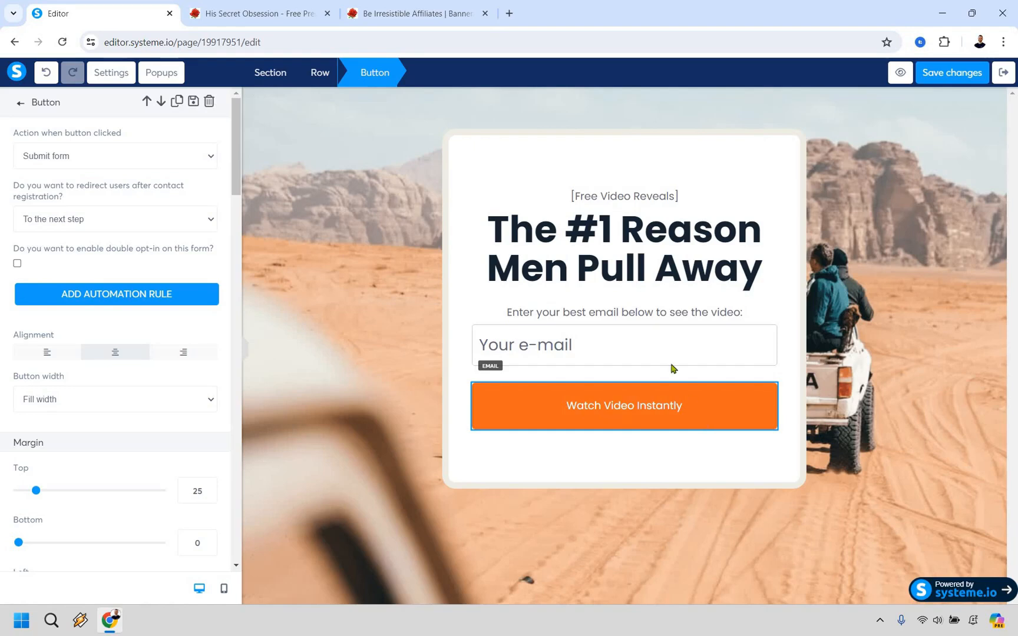
pyautogui.click(132, 224)
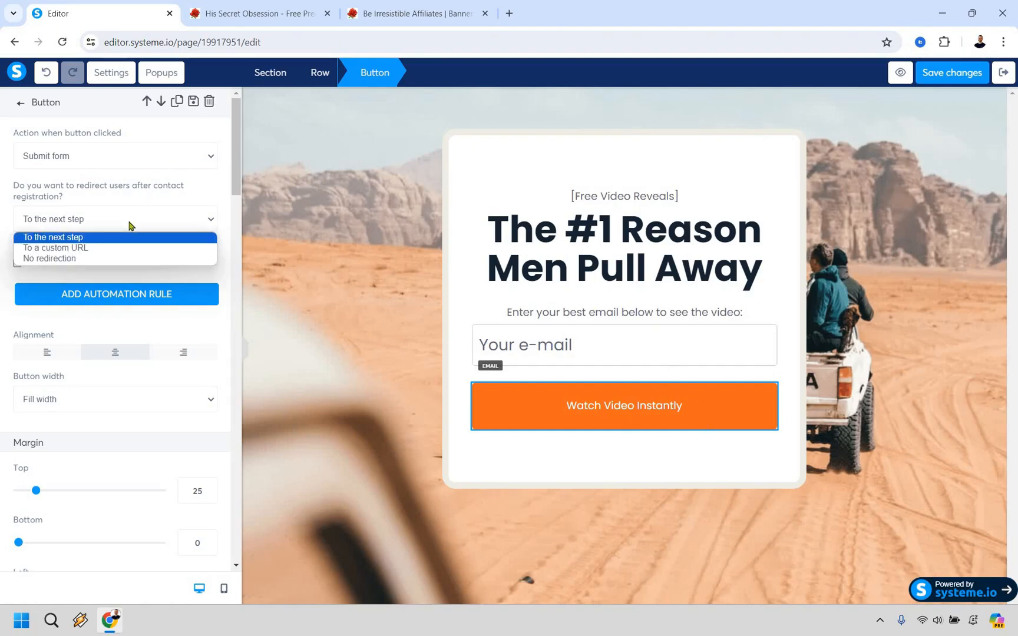
pyautogui.click(117, 248)
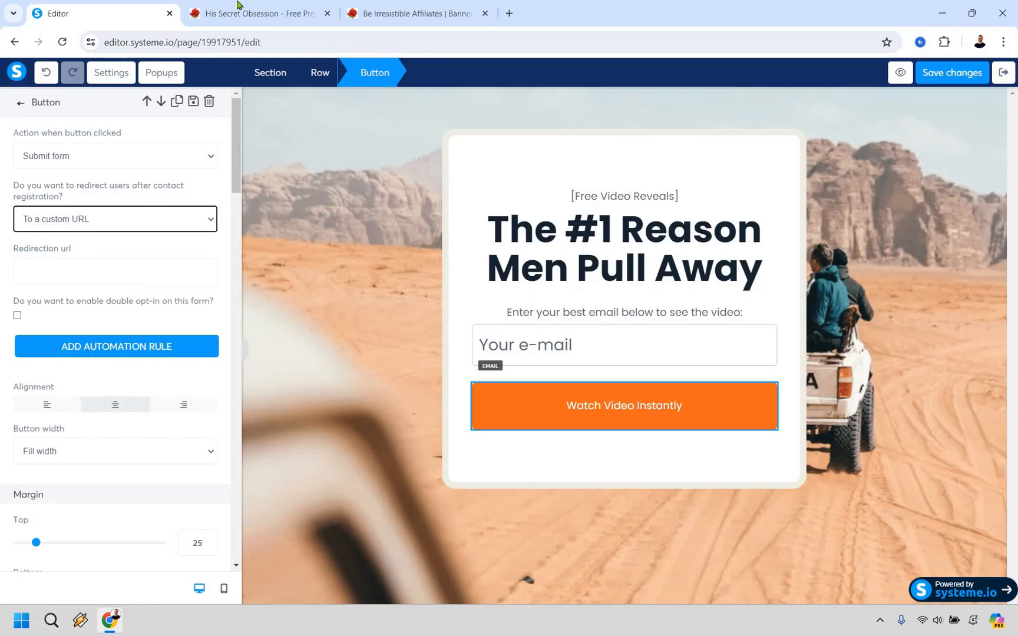
pyautogui.click(250, 14)
pyautogui.click(173, 43)
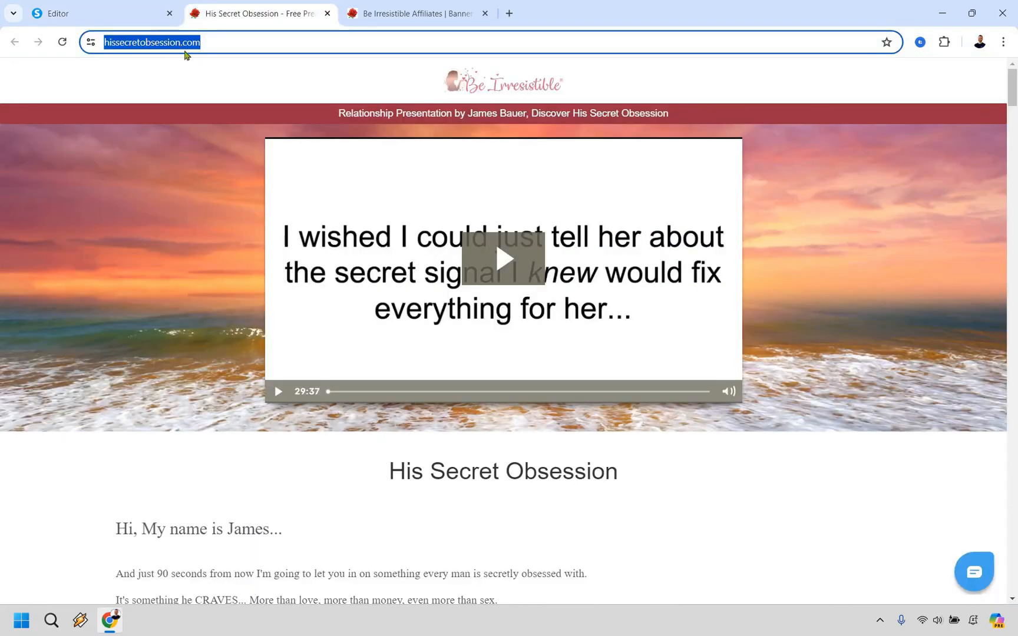
pyautogui.rightClick(172, 42)
pyautogui.click(222, 162)
pyautogui.click(106, 9)
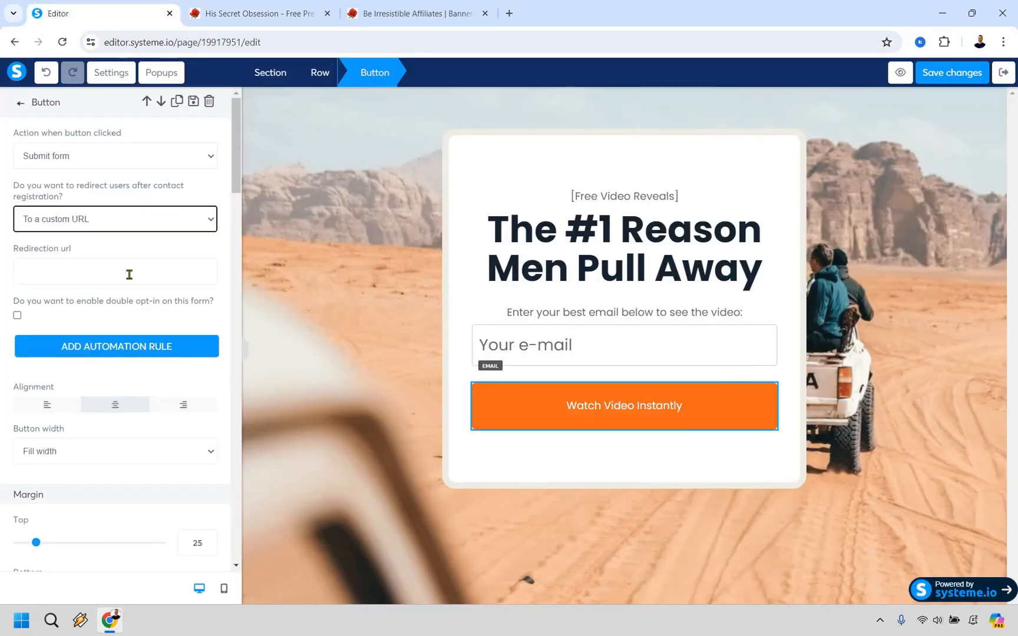
pyautogui.click(129, 275)
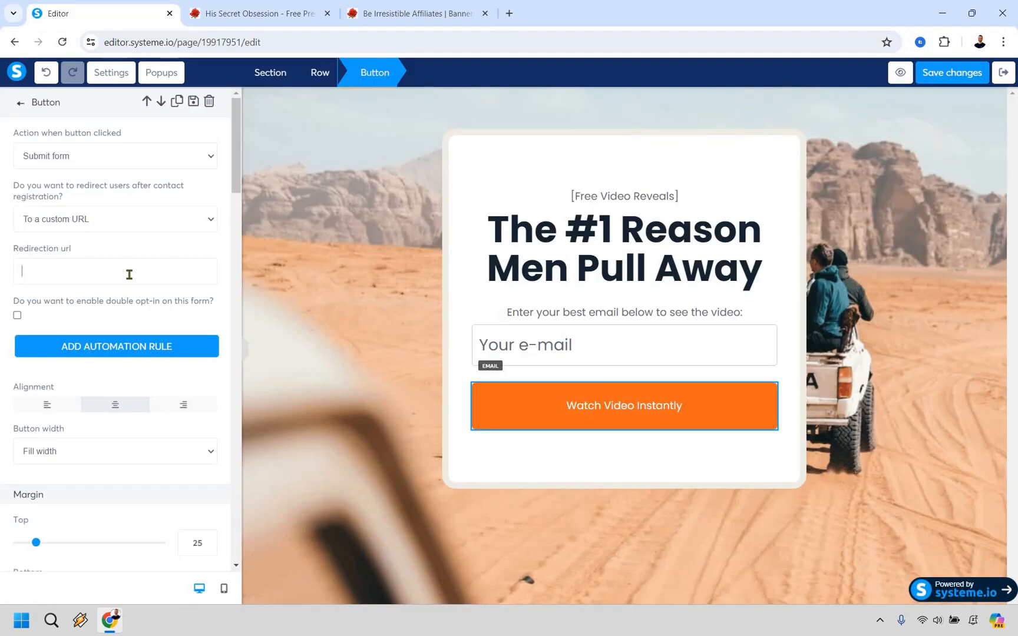
pyautogui.hotkey('ctrl', 'v')
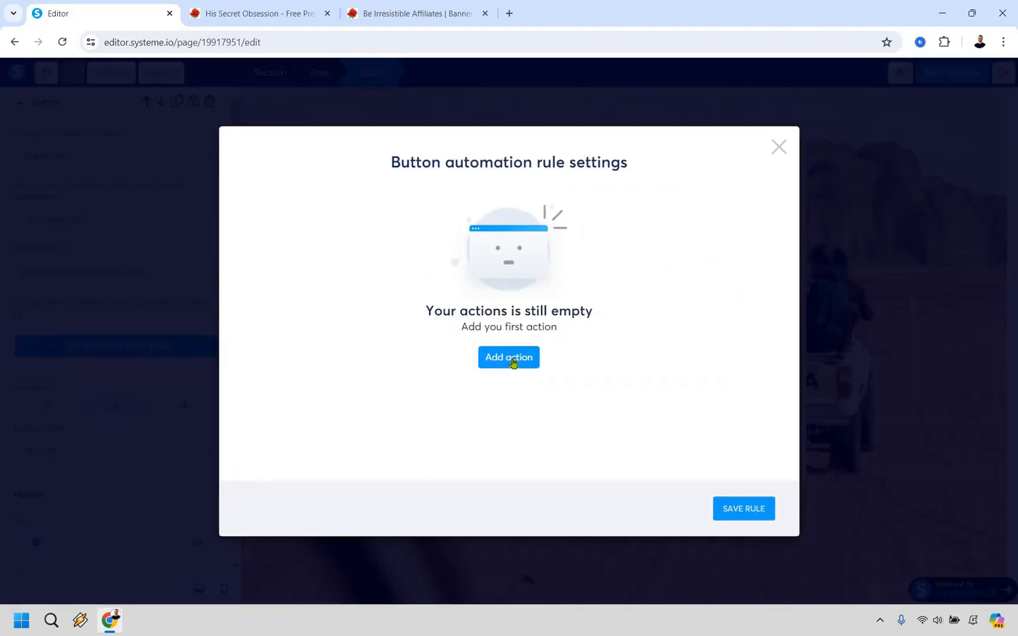
# Add a button automation rule that subscribes contacts to the His Secret Obsession campaign, and save the rule and the page
pyautogui.click(512, 361)
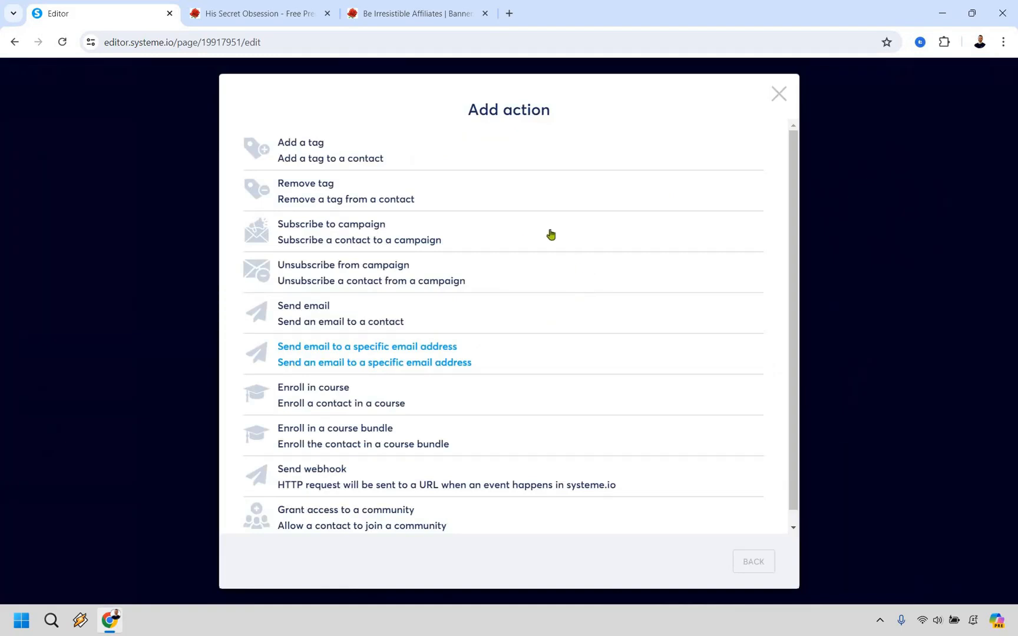
pyautogui.click(368, 249)
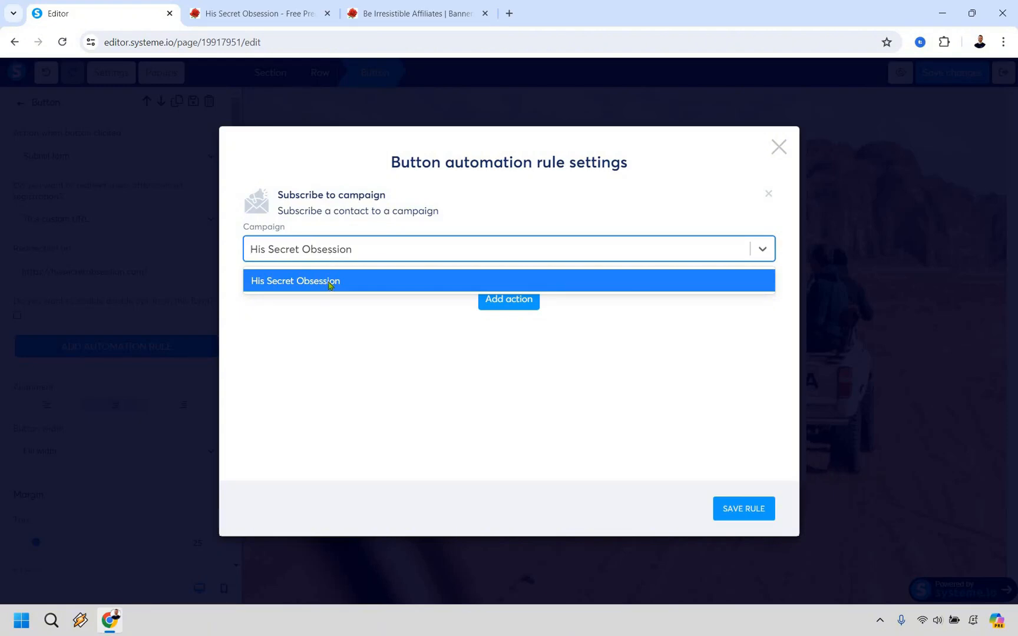
pyautogui.click(330, 327)
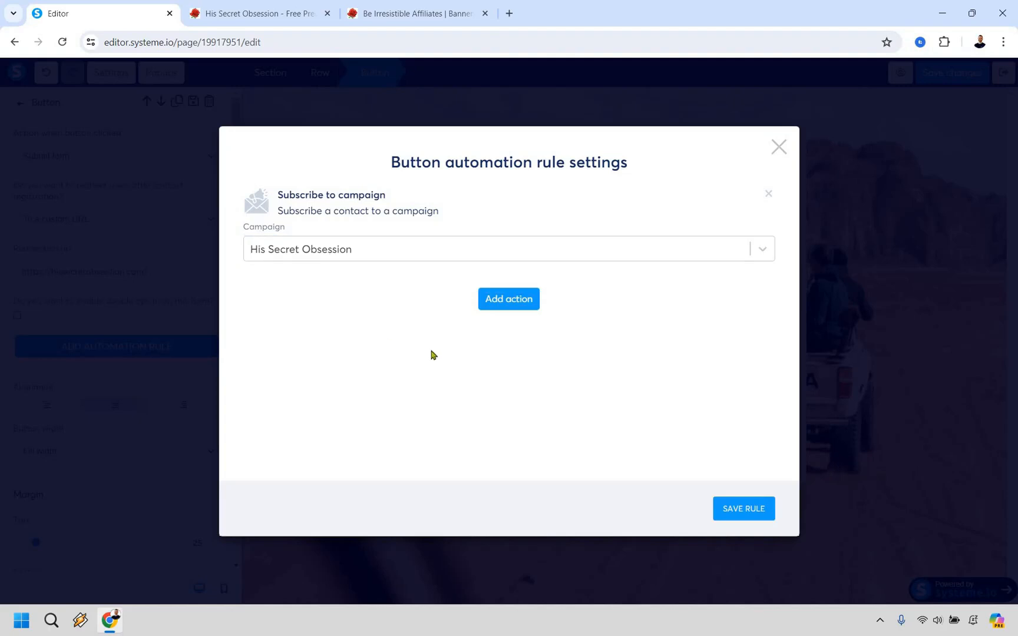
pyautogui.click(744, 509)
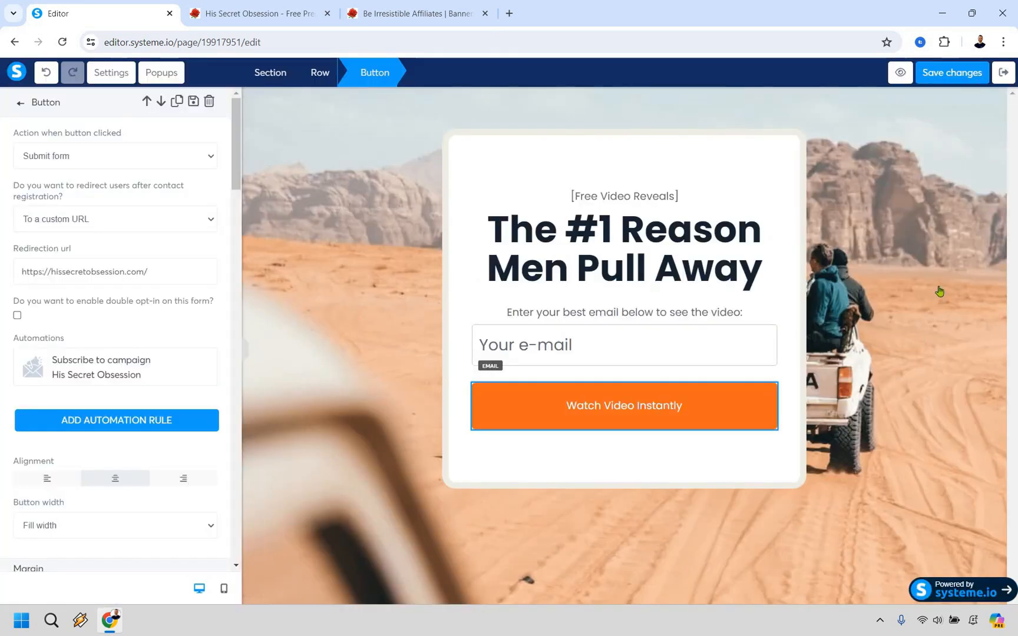
pyautogui.click(951, 74)
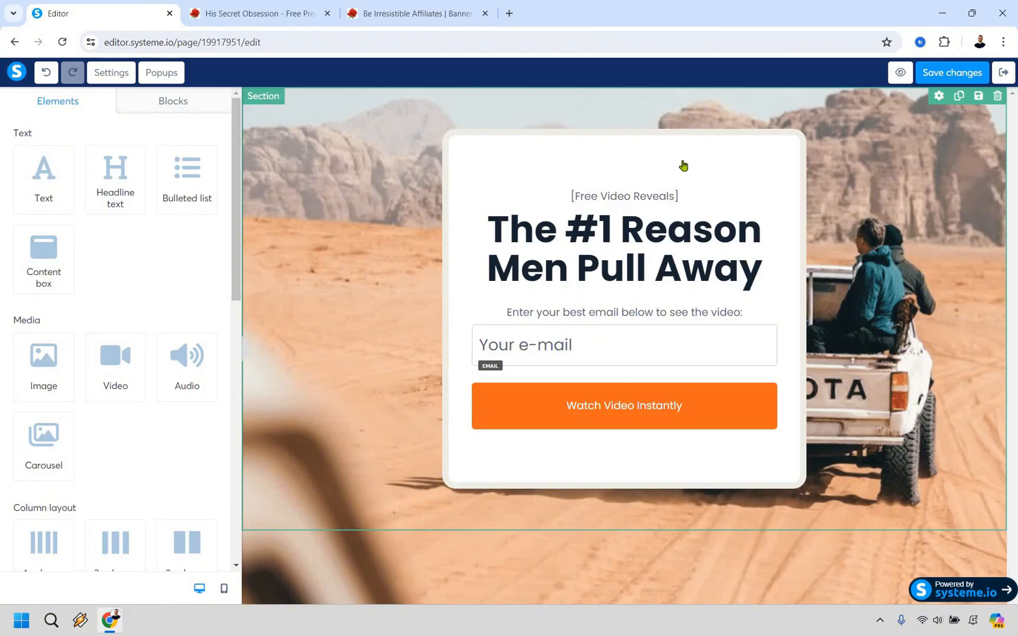
# Replace the page's background image with 2.jpg in the page settings
pyautogui.click(113, 74)
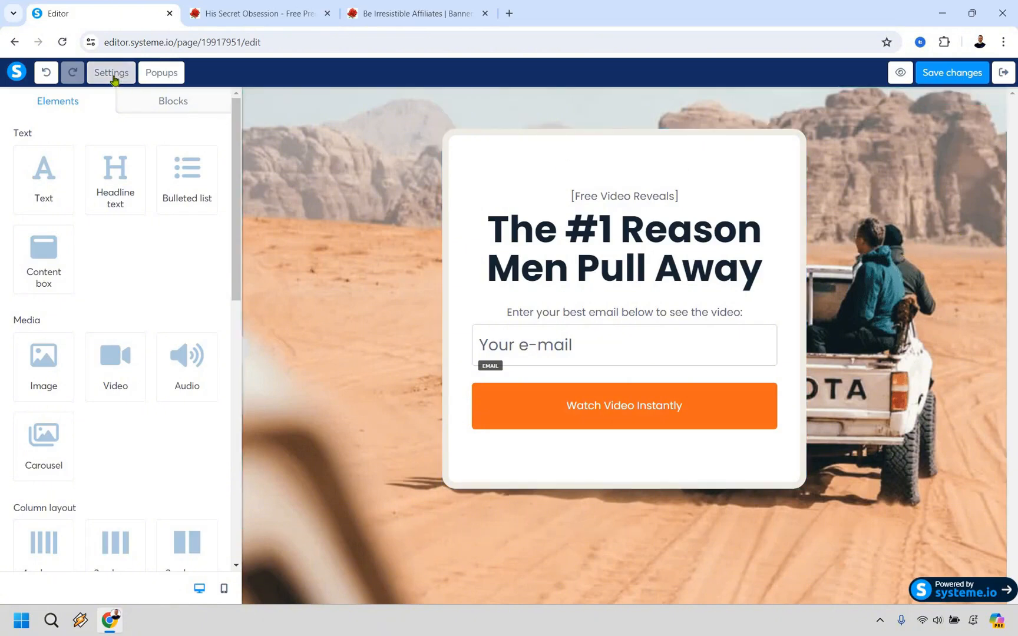
pyautogui.scroll(-8, 138, 248)
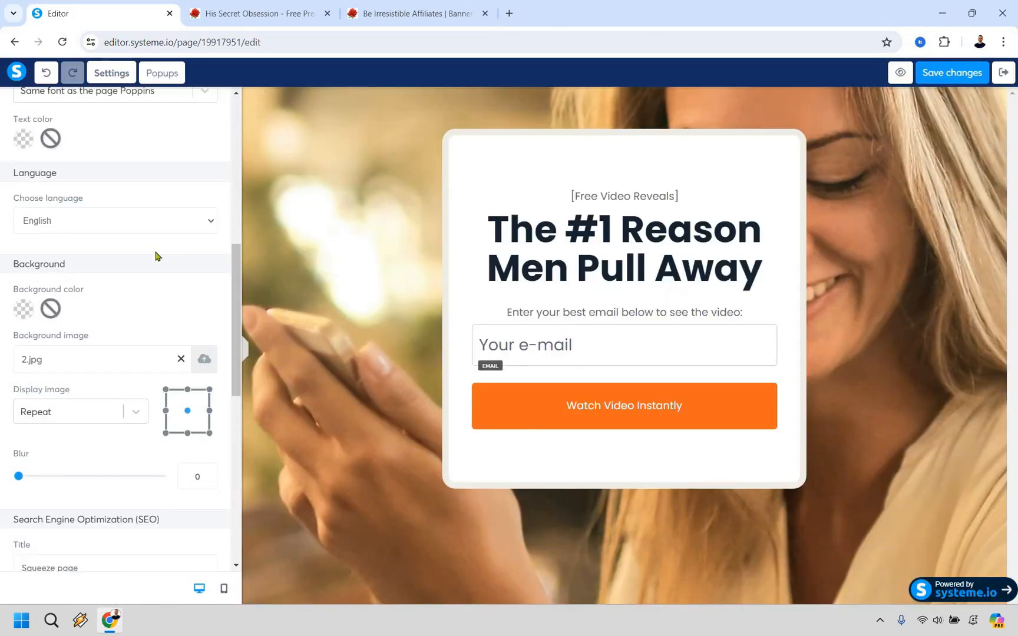
# Try the Full center (fixed), Fill 100% width and height, and Scales without cropping display modes for the page's background image
pyautogui.scroll(-2, 132, 283)
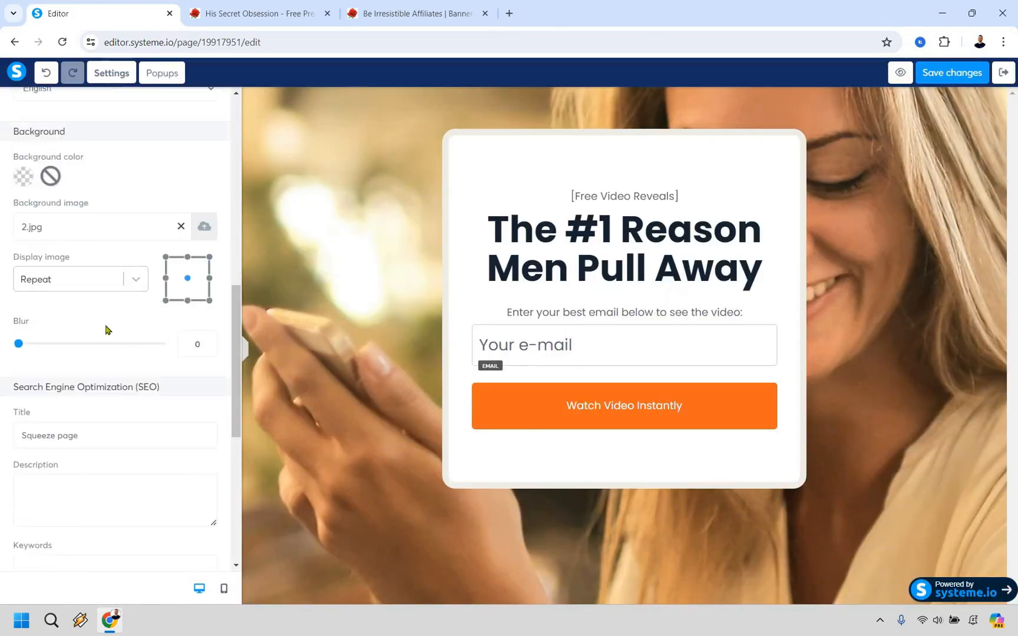
pyautogui.click(80, 278)
pyautogui.click(107, 333)
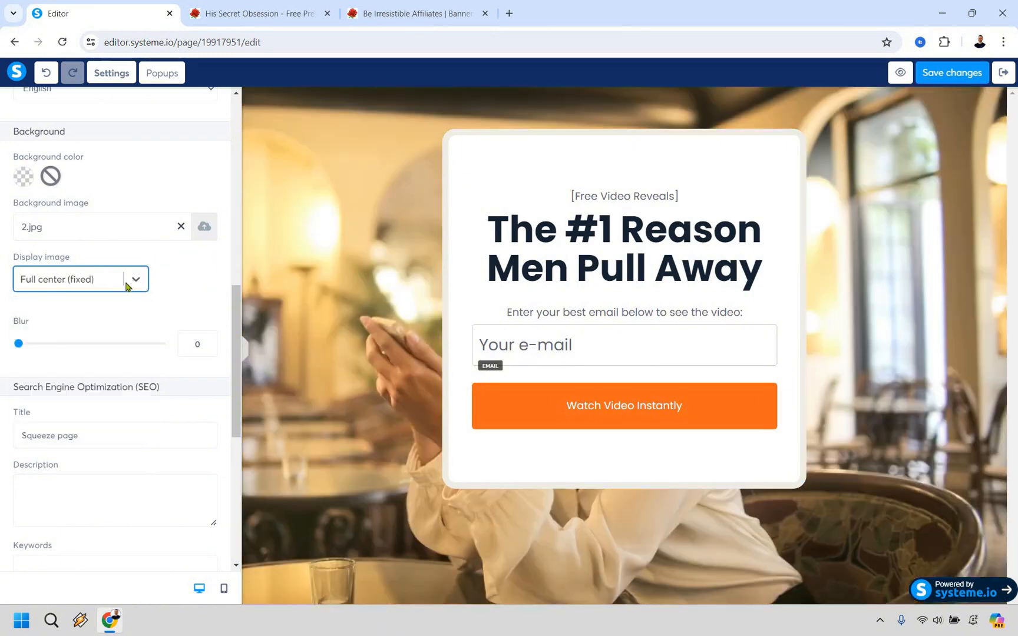
pyautogui.press('Down')
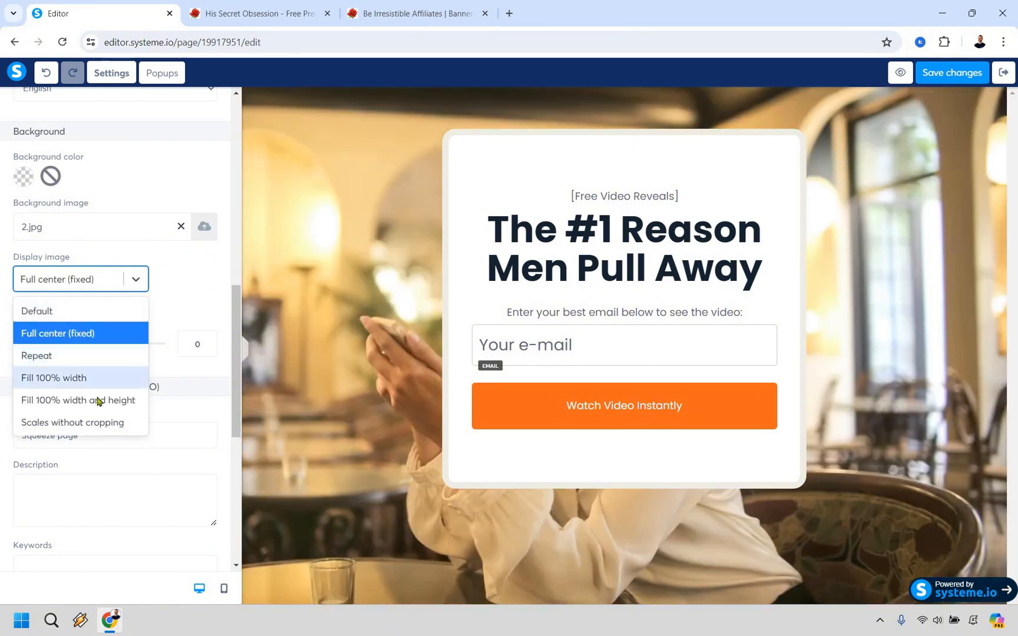
pyautogui.press('Down')
pyautogui.press('Return')
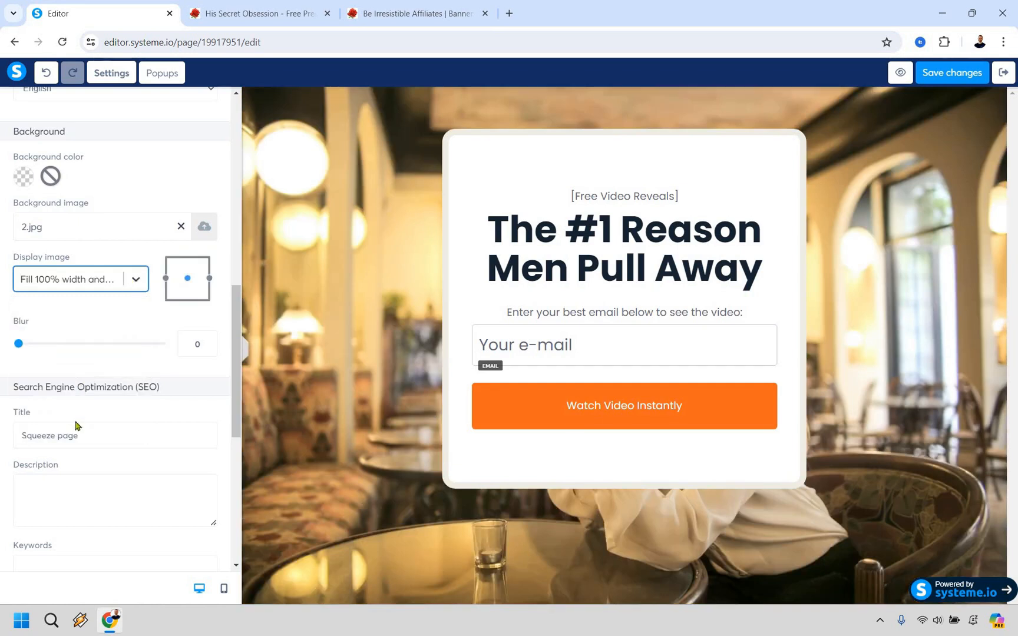
pyautogui.hotkey('alt', 'Down')
pyautogui.press('Down')
pyautogui.press('Return')
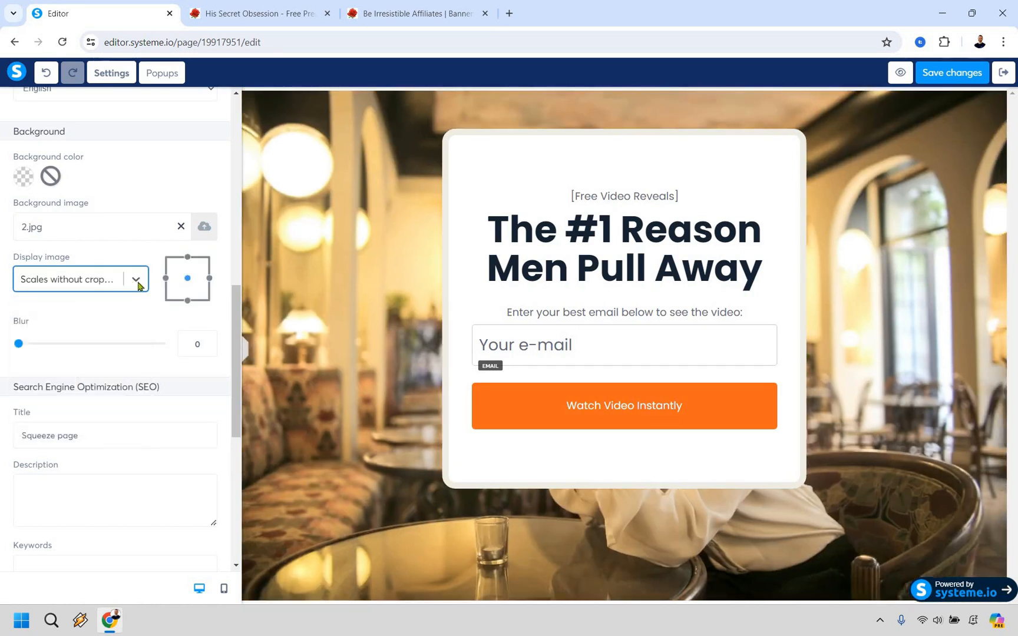
# Try Repeat and Fill 100% width and height for the background image, settling on the Fill 100% width display mode
pyautogui.hotkey('alt', 'Down')
pyautogui.click(84, 353)
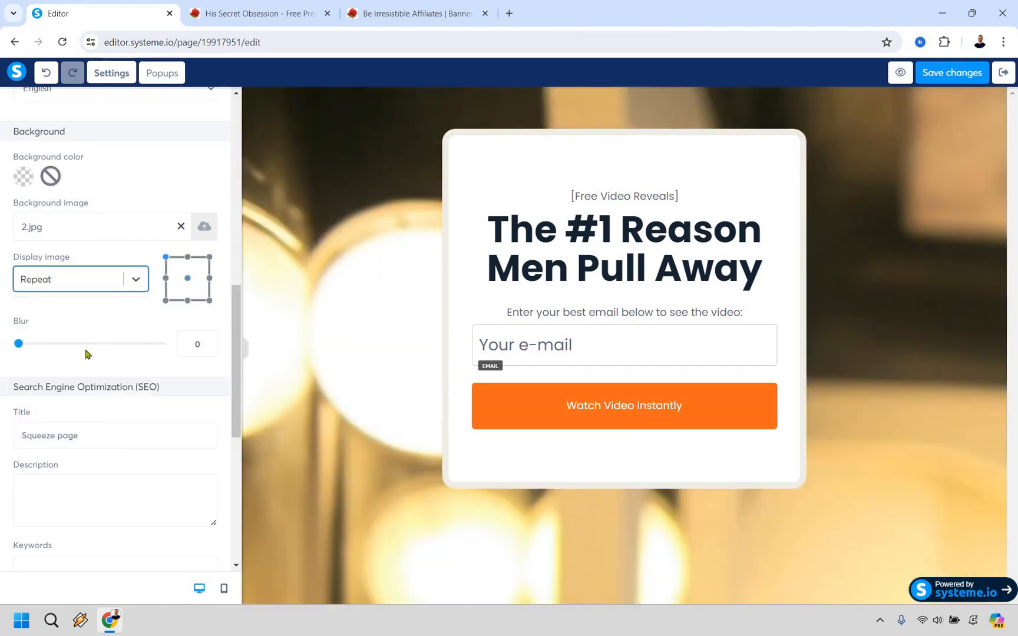
pyautogui.click(136, 279)
pyautogui.click(103, 377)
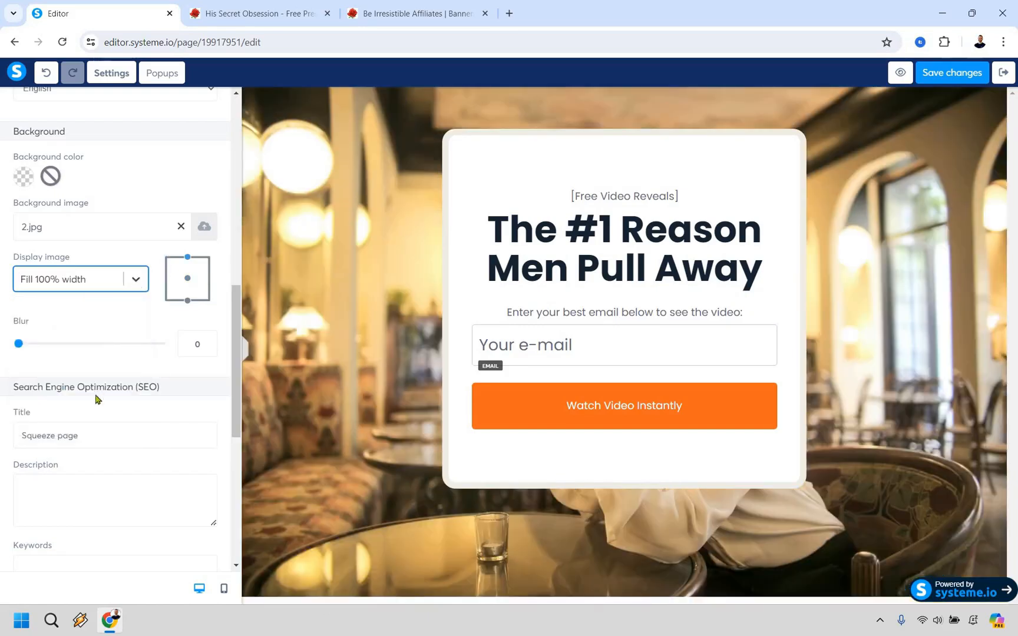
pyautogui.hotkey('alt', 'Down')
pyautogui.press('Down')
pyautogui.press('Return')
pyautogui.hotkey('alt', 'Down')
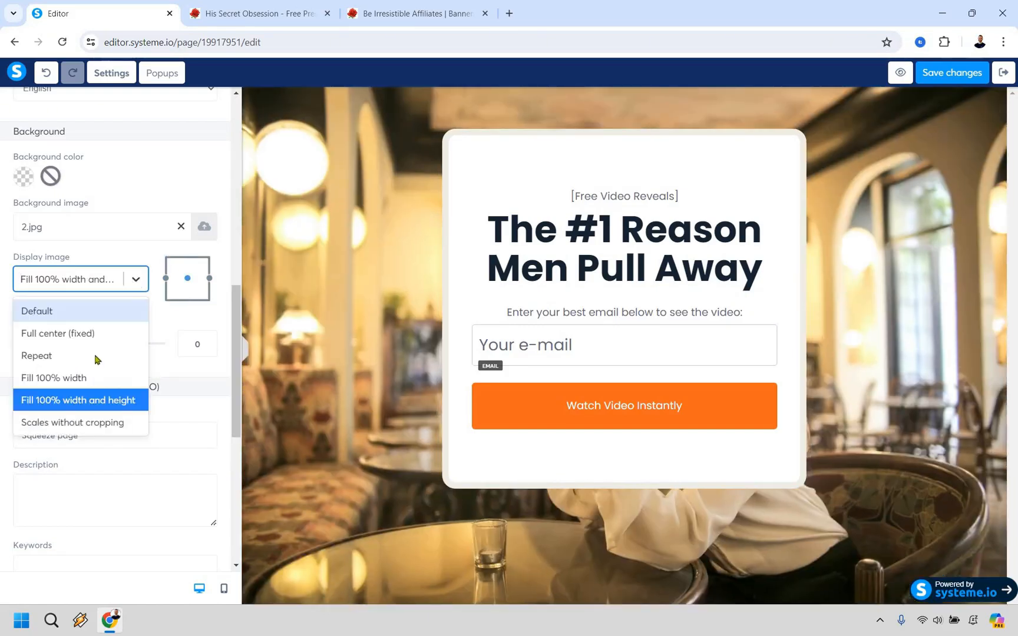
pyautogui.press('Up')
pyautogui.press('Return')
# Open Pexels in a new browser tab and search its free photos for "woman texting"
pyautogui.scroll(3, 114, 201)
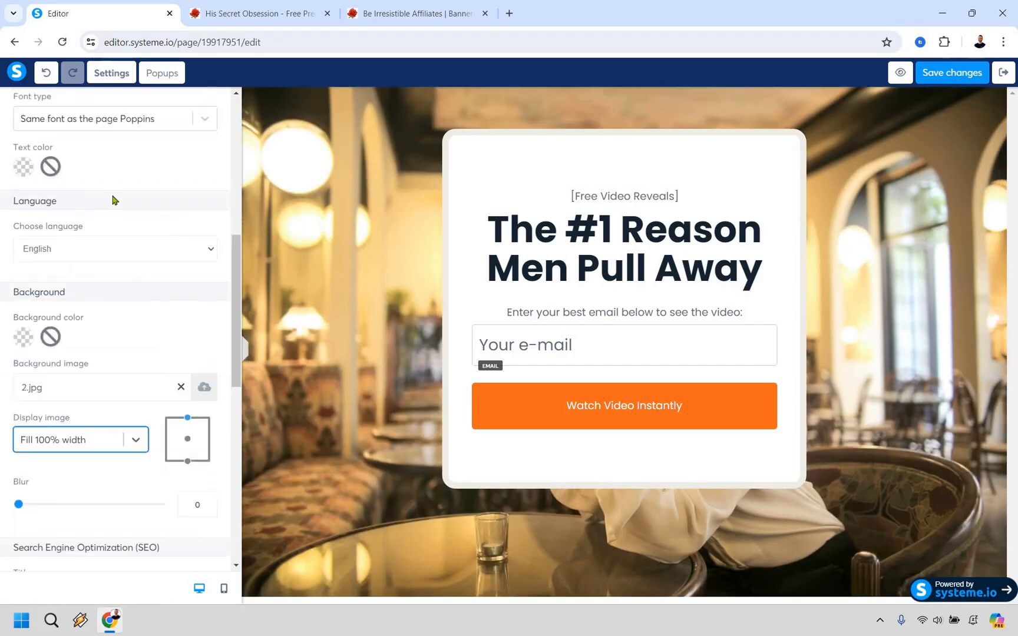
pyautogui.scroll(1, 114, 200)
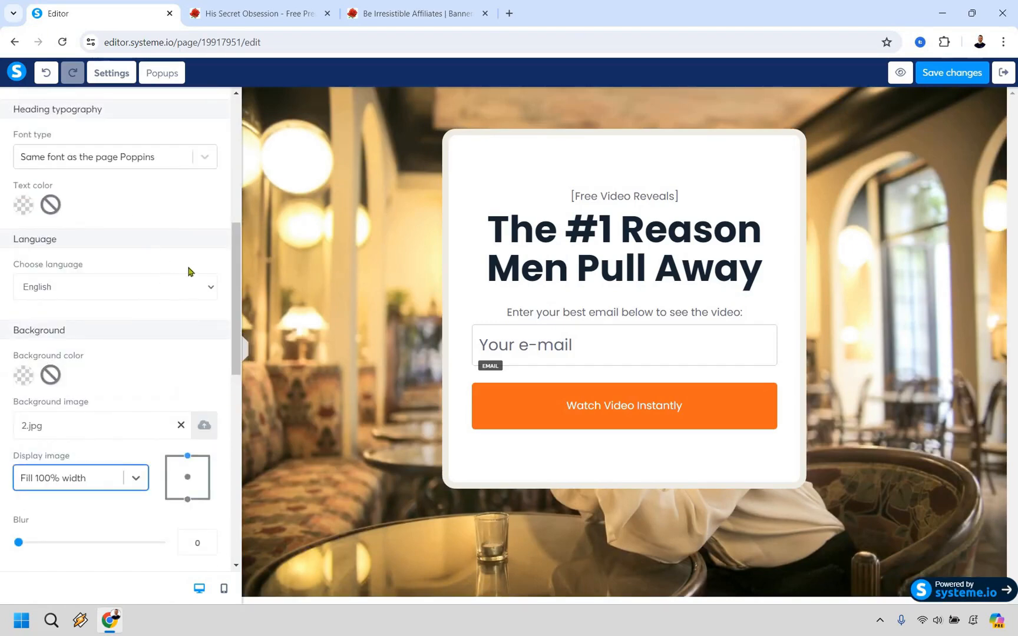
pyautogui.scroll(5, 189, 271)
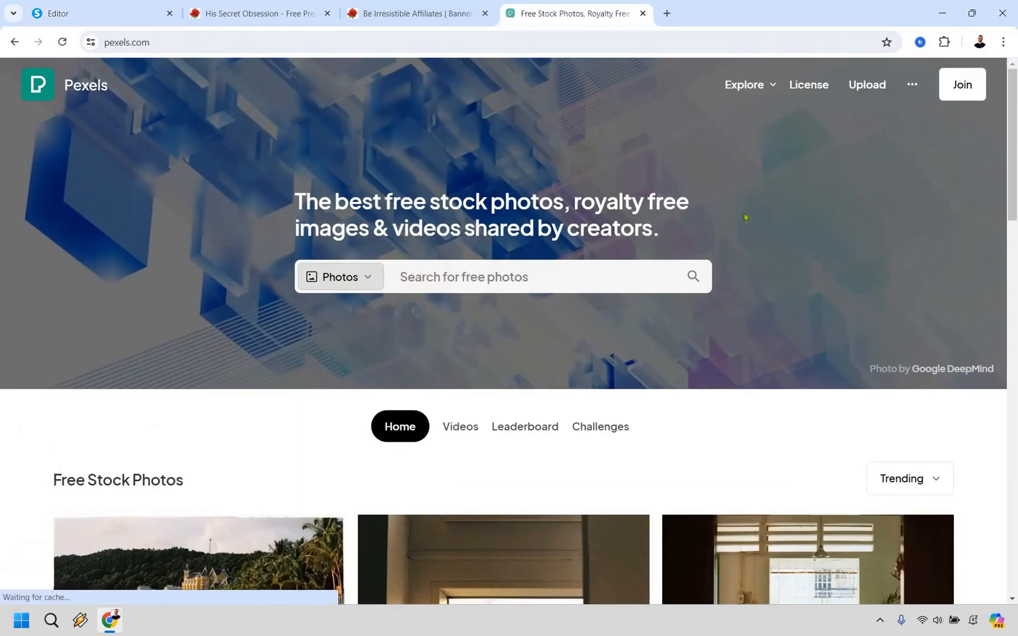
pyautogui.write('woman texting')
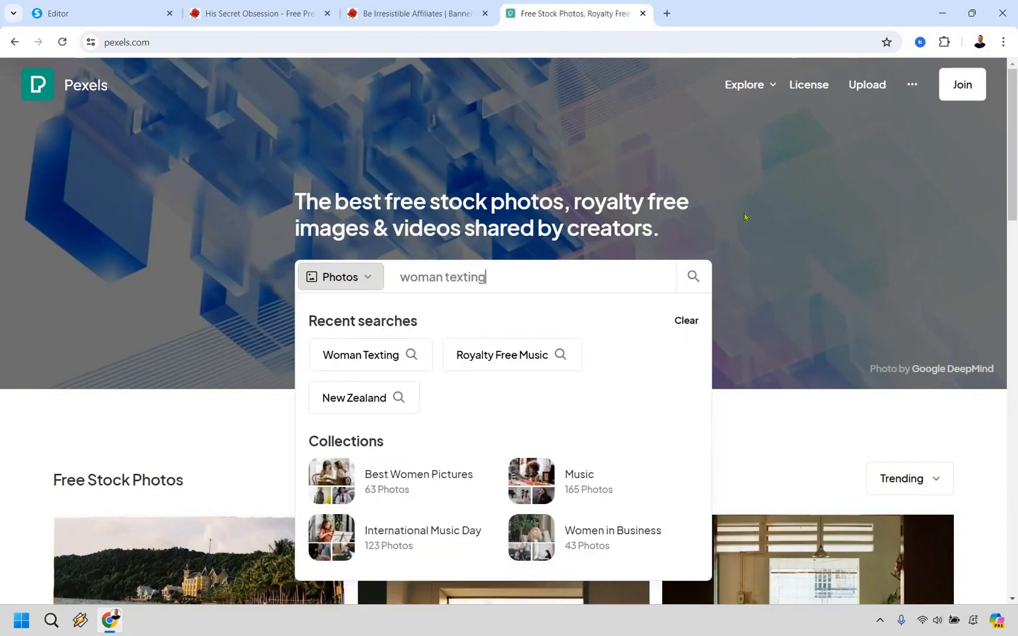
pyautogui.press('Return')
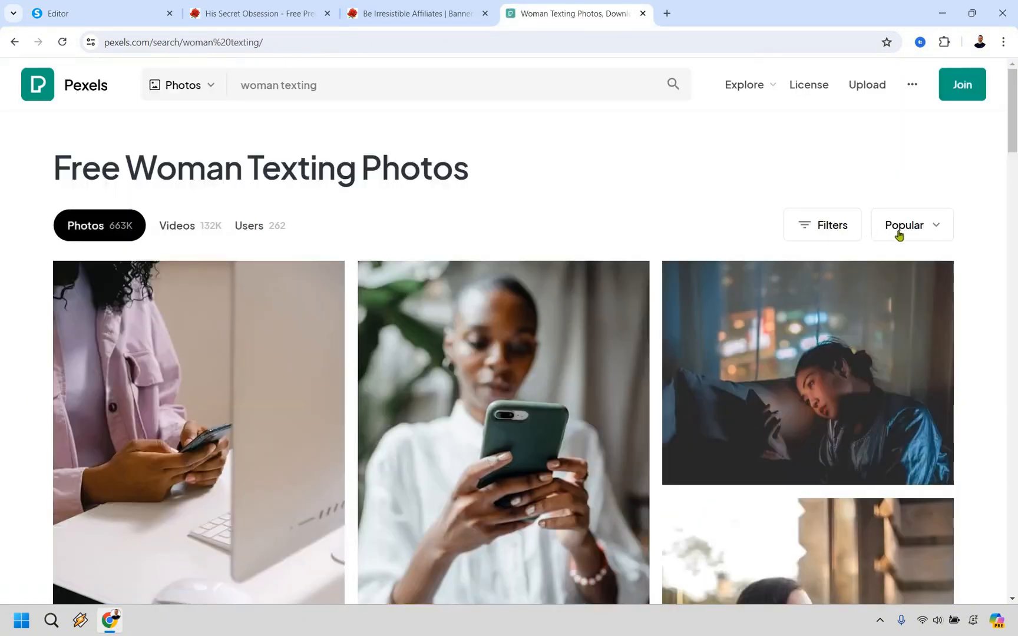
# Find the photo of a young woman drinking tea and using a smartphone, download it, and close the Pexels tab
pyautogui.scroll(-8, 884, 235)
pyautogui.scroll(-5, 611, 263)
pyautogui.scroll(-3, 611, 264)
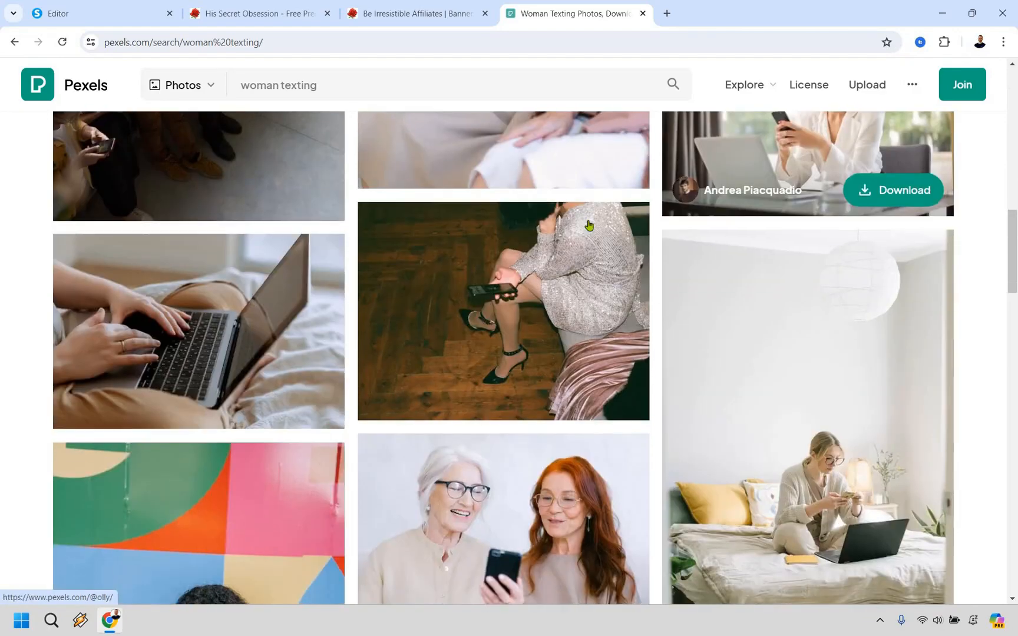
pyautogui.scroll(5, 601, 247)
pyautogui.scroll(-8, 588, 223)
pyautogui.scroll(-10, 588, 222)
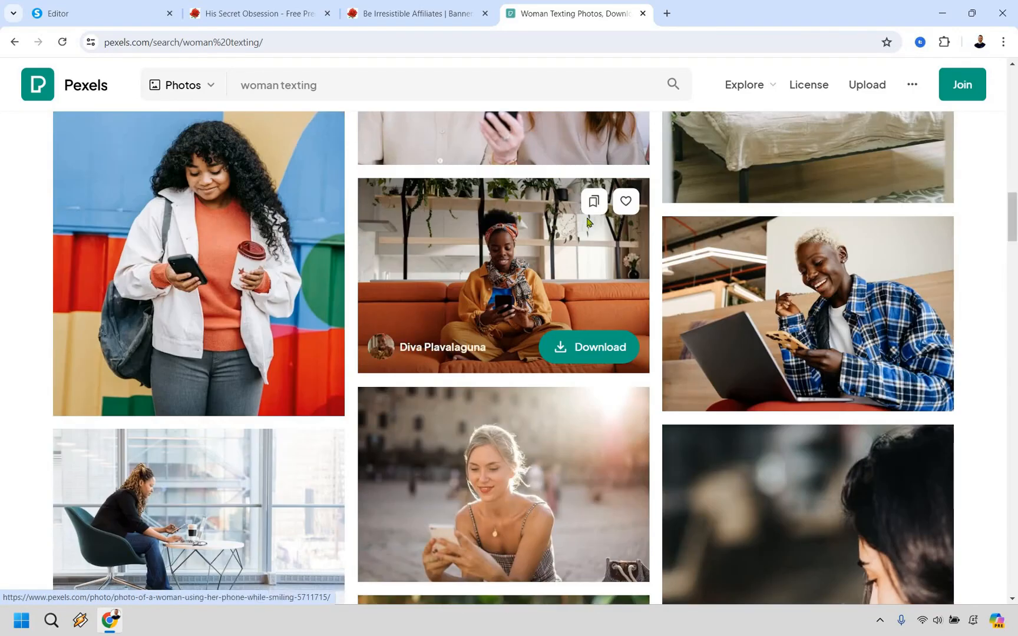
pyautogui.scroll(-8, 588, 221)
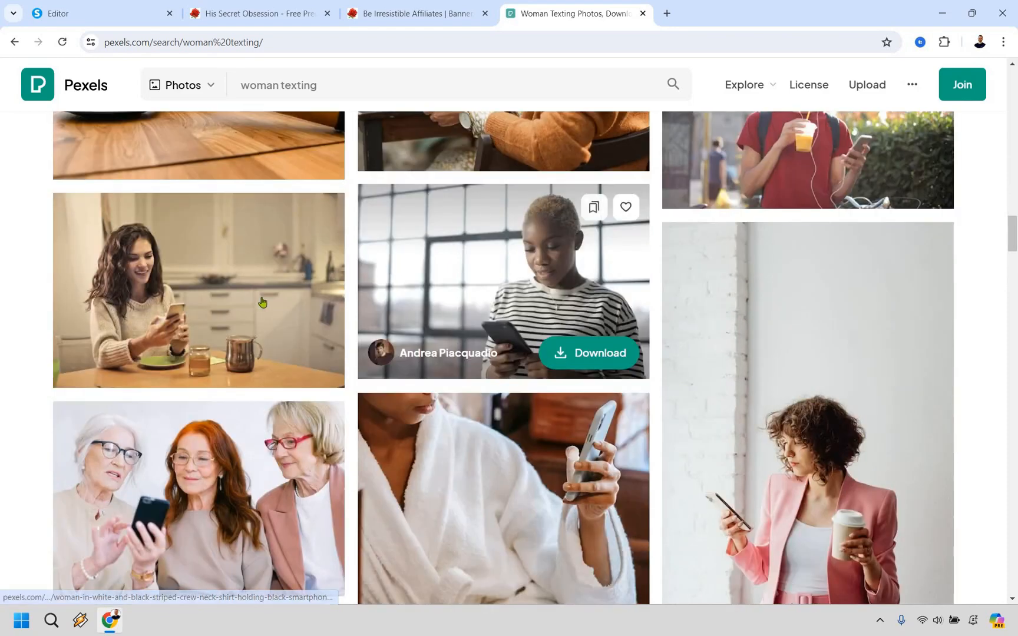
pyautogui.moveTo(266, 294)
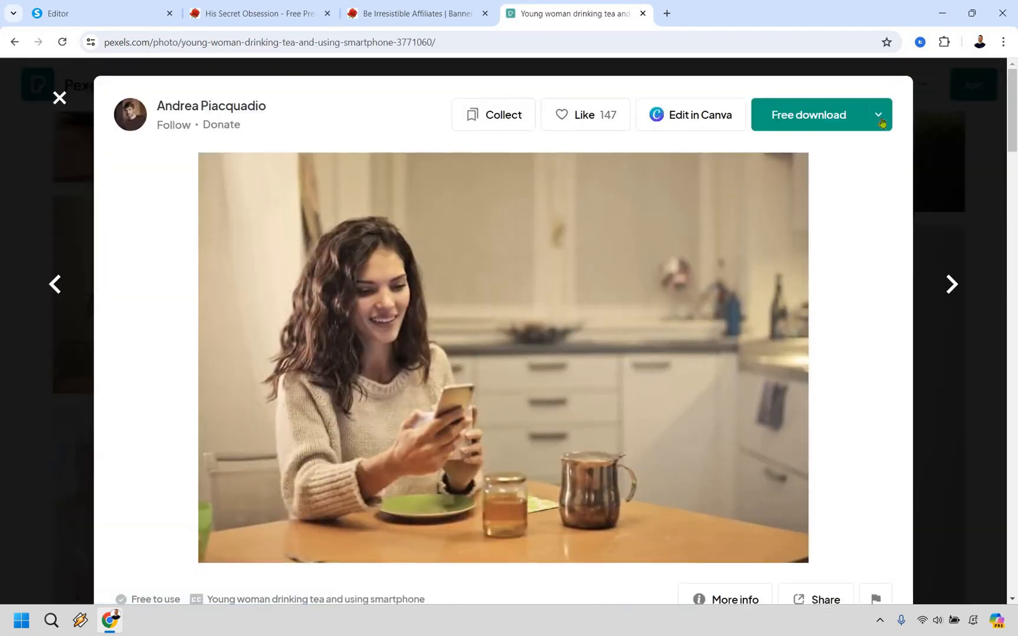
pyautogui.click(864, 116)
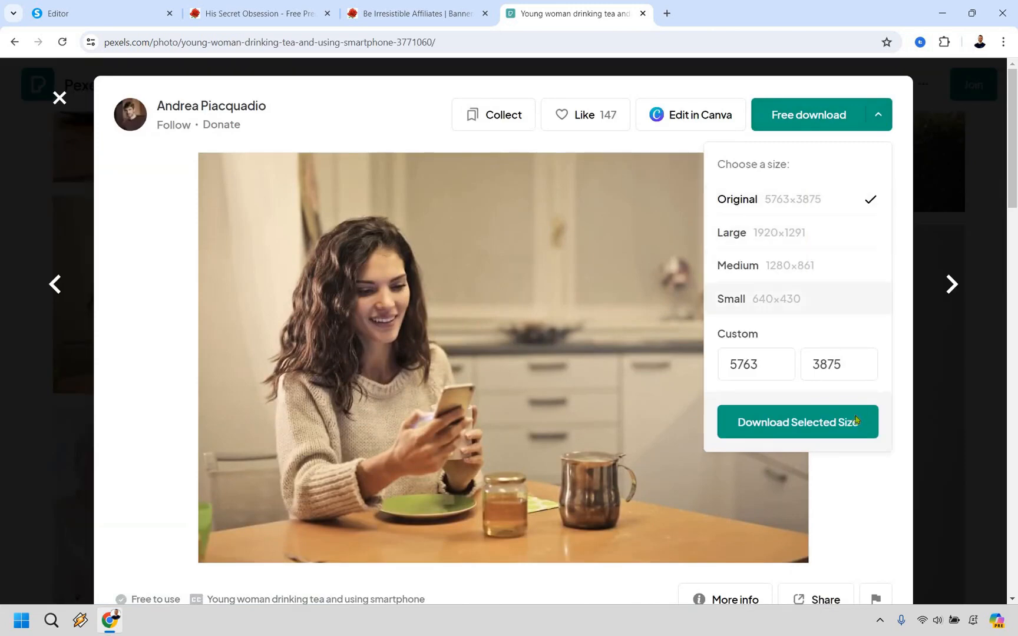
pyautogui.click(883, 311)
pyautogui.hotkey('ctrl', 'w')
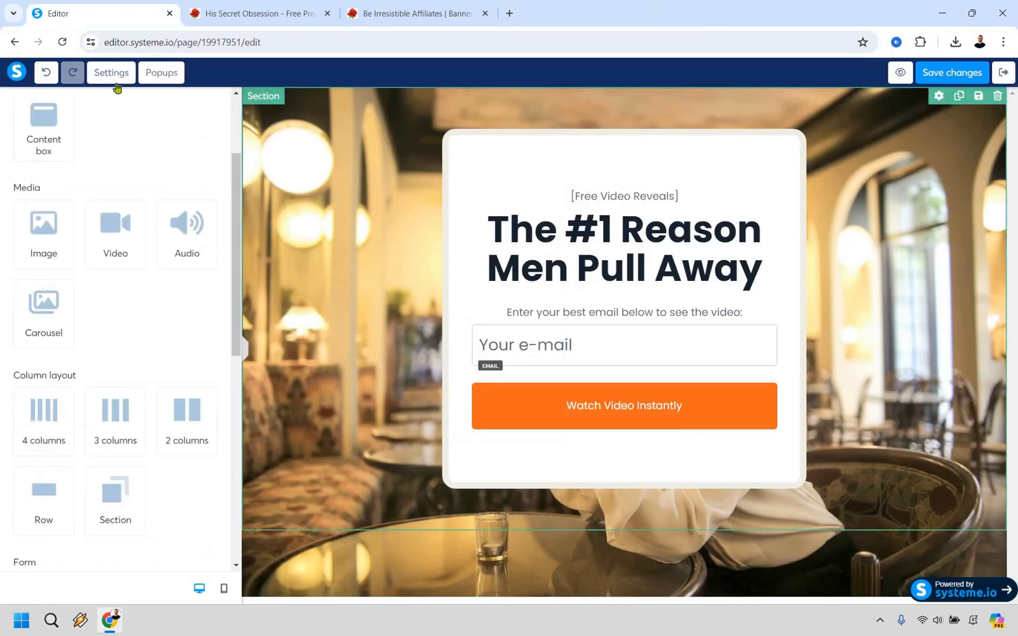
# Replace the page's background image with pexels-olly-3771060.jpg and set its display mode to Full center (fixed)
pyautogui.scroll(-7, 157, 268)
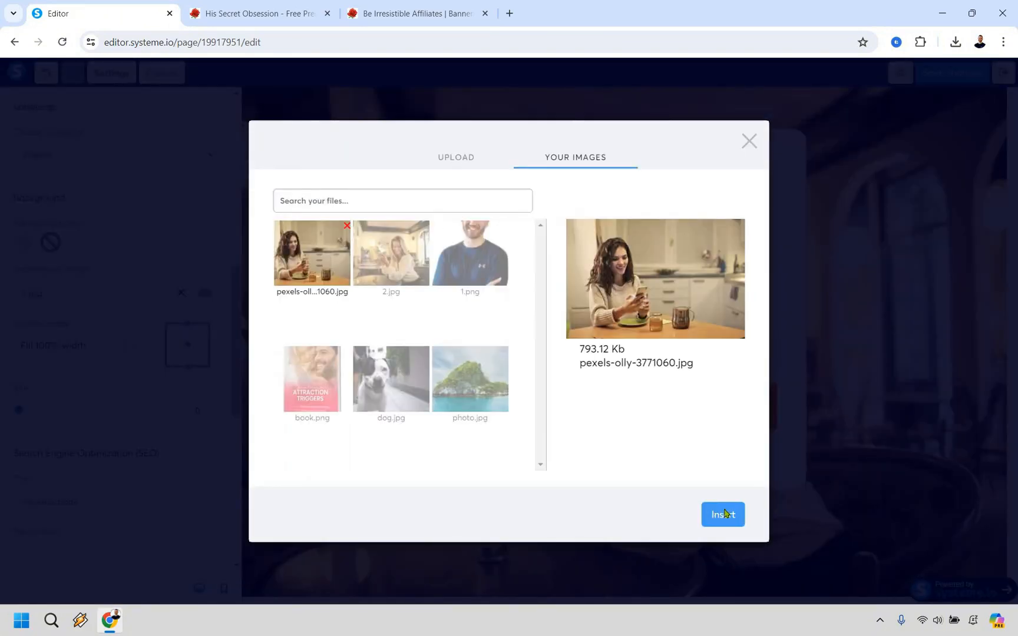
pyautogui.click(723, 514)
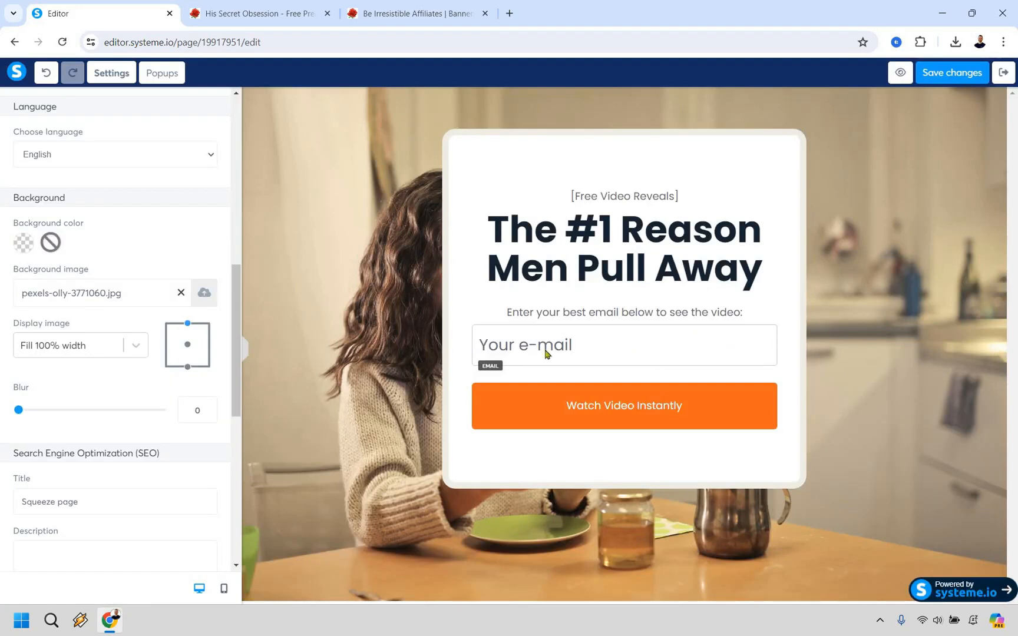
pyautogui.click(136, 345)
pyautogui.click(116, 401)
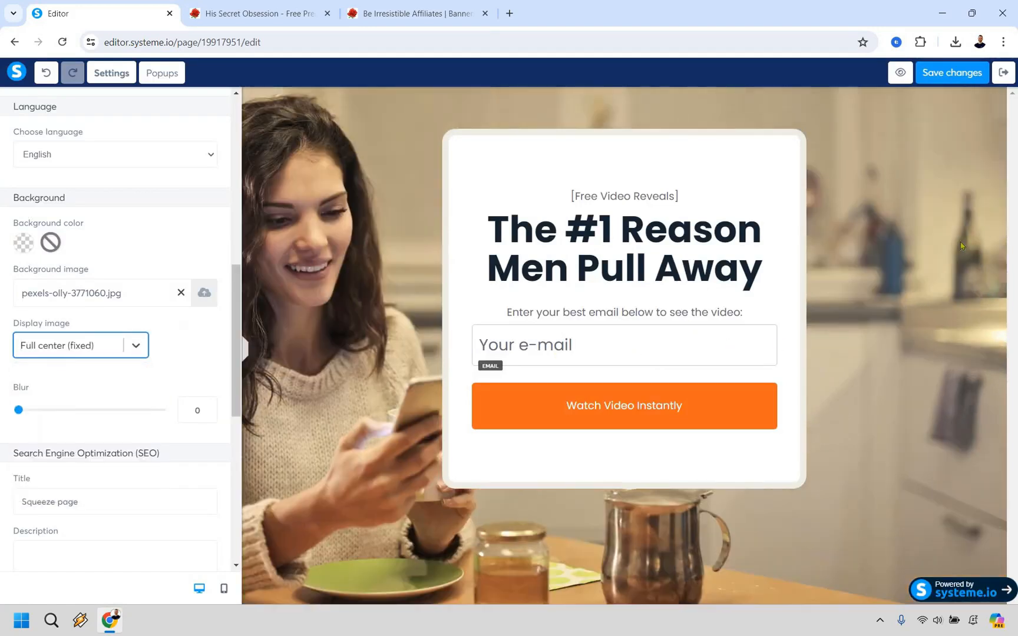
pyautogui.click(1002, 327)
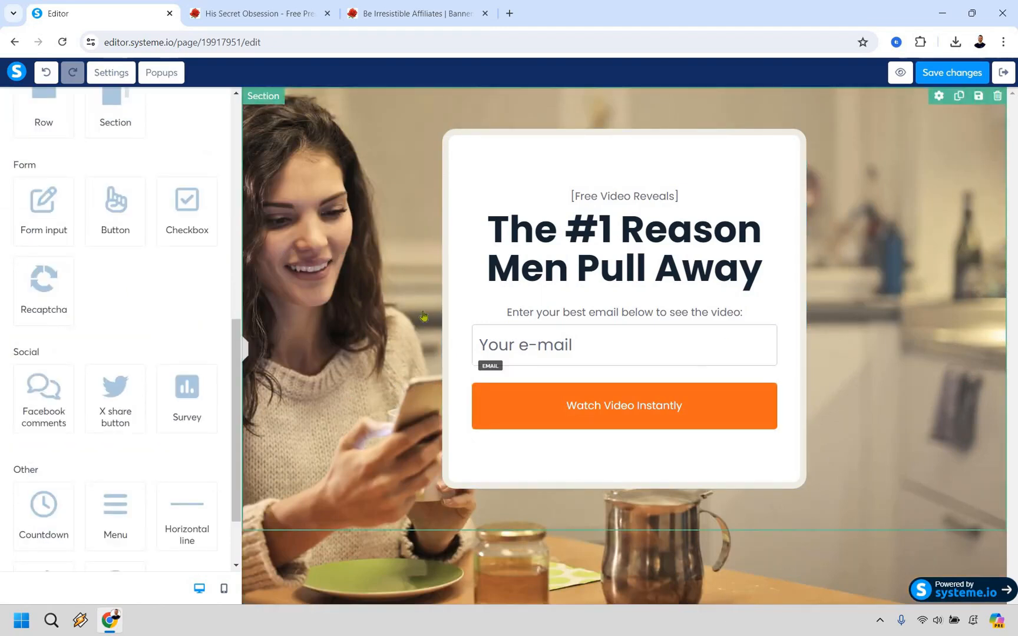
# Change the Watch Video Instantly button's background color to dark green, hex 0A8834
pyautogui.click(575, 412)
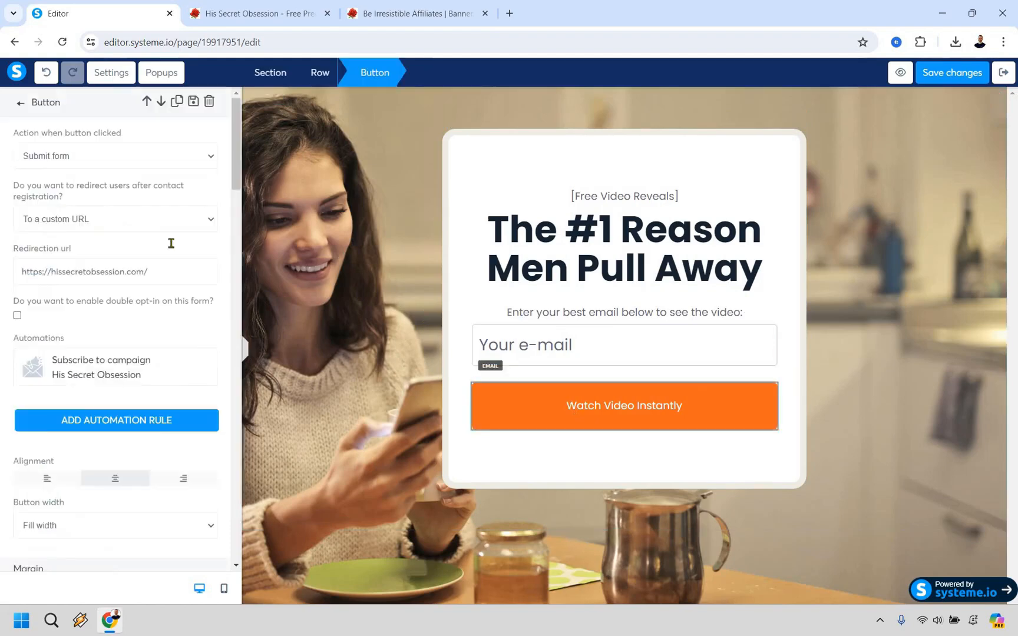
pyautogui.scroll(-5, 168, 246)
pyautogui.scroll(-9, 168, 247)
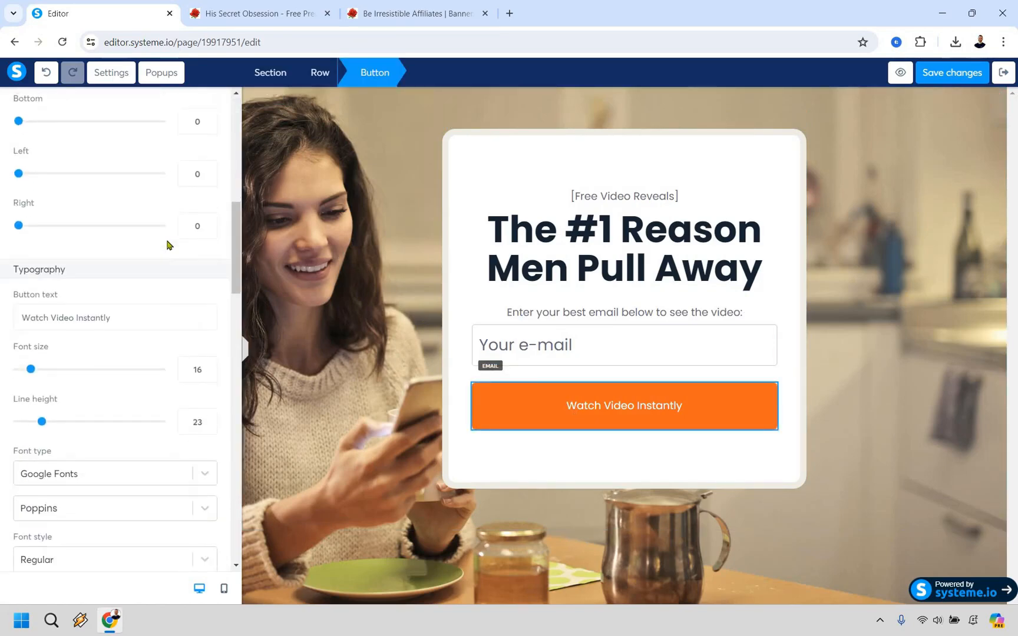
pyautogui.scroll(-4, 17, 323)
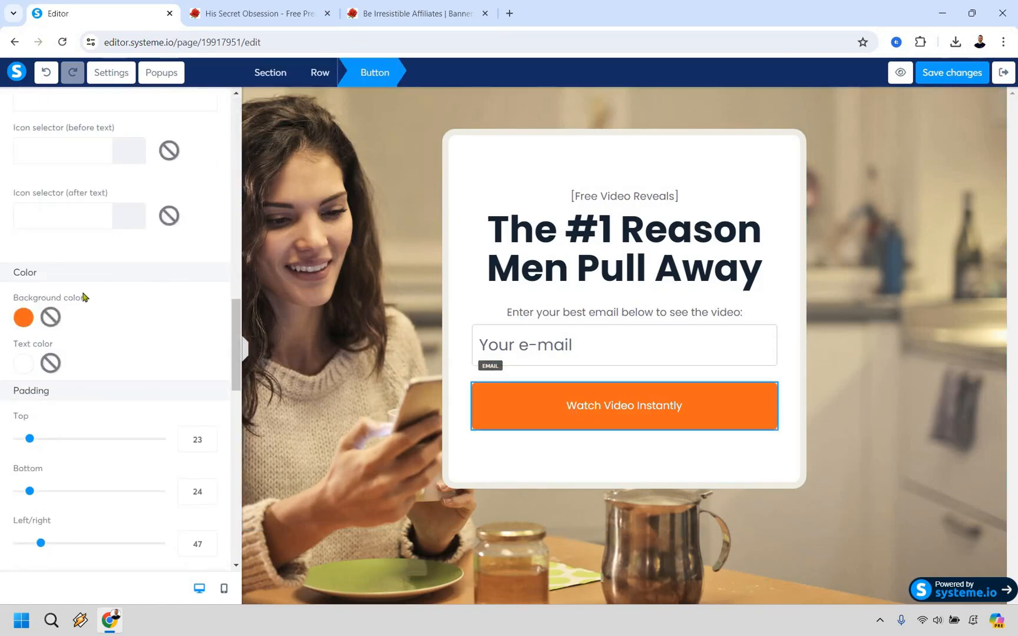
pyautogui.click(120, 318)
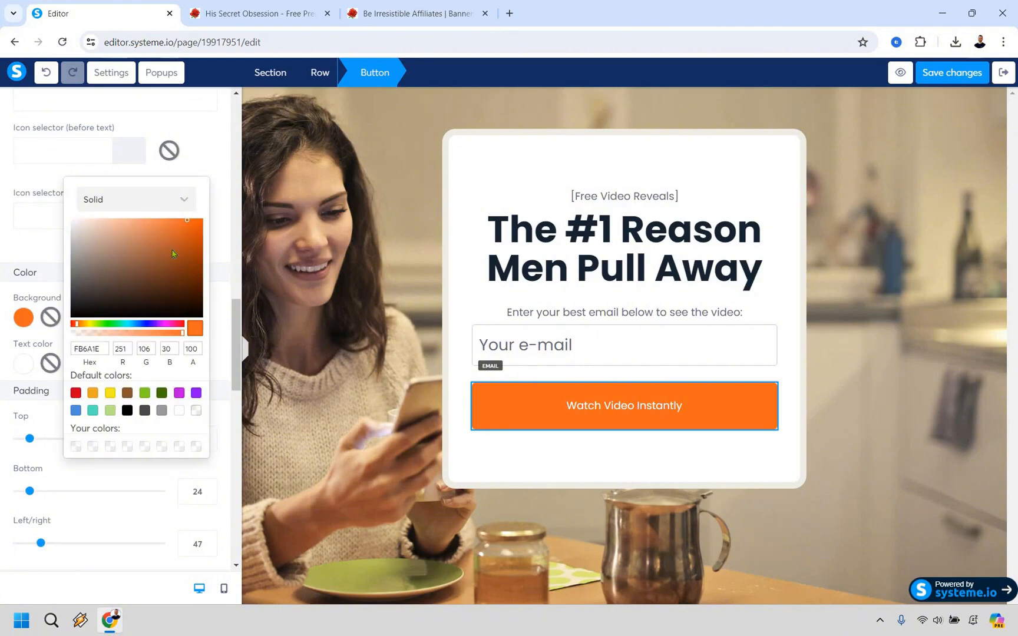
pyautogui.click(115, 324)
pyautogui.moveTo(201, 272); pyautogui.dragTo(193, 264)
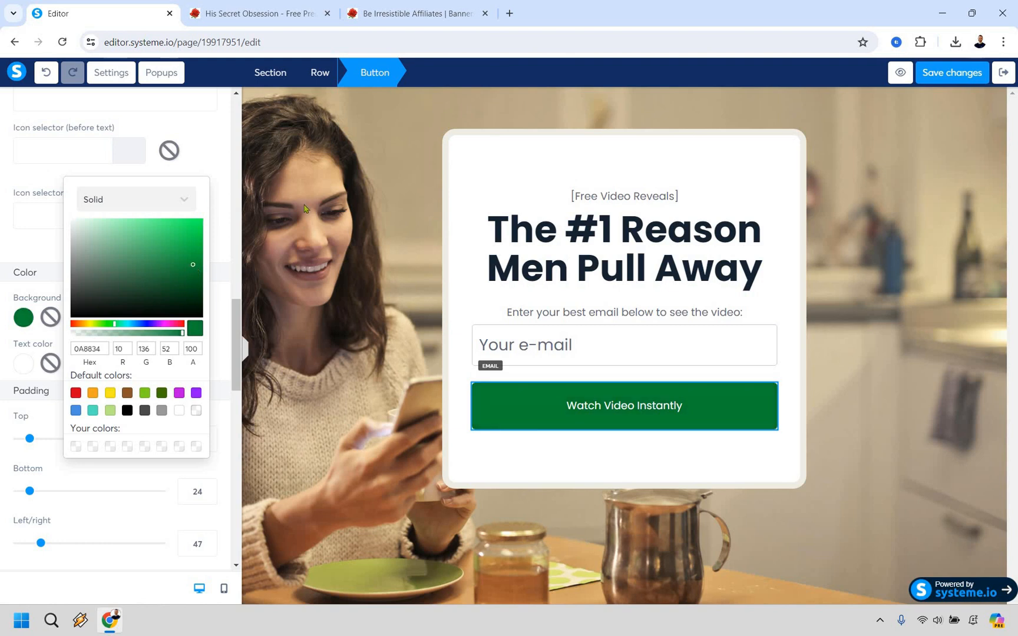
pyautogui.click(952, 111)
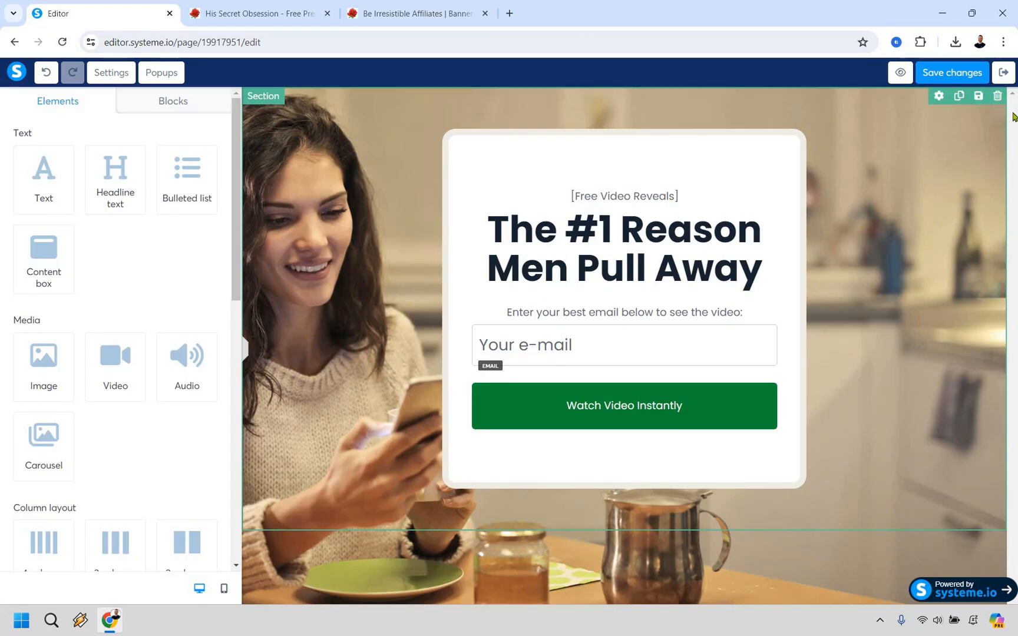
# Save the squeeze page and exit the editor to view the Free Video funnel step
pyautogui.click(957, 82)
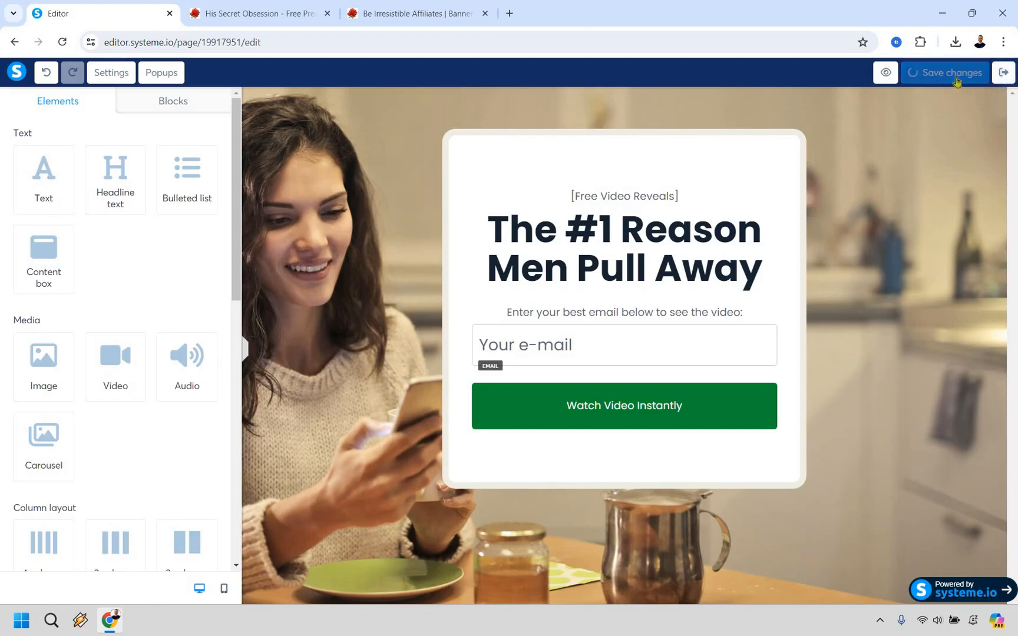
pyautogui.click(1003, 74)
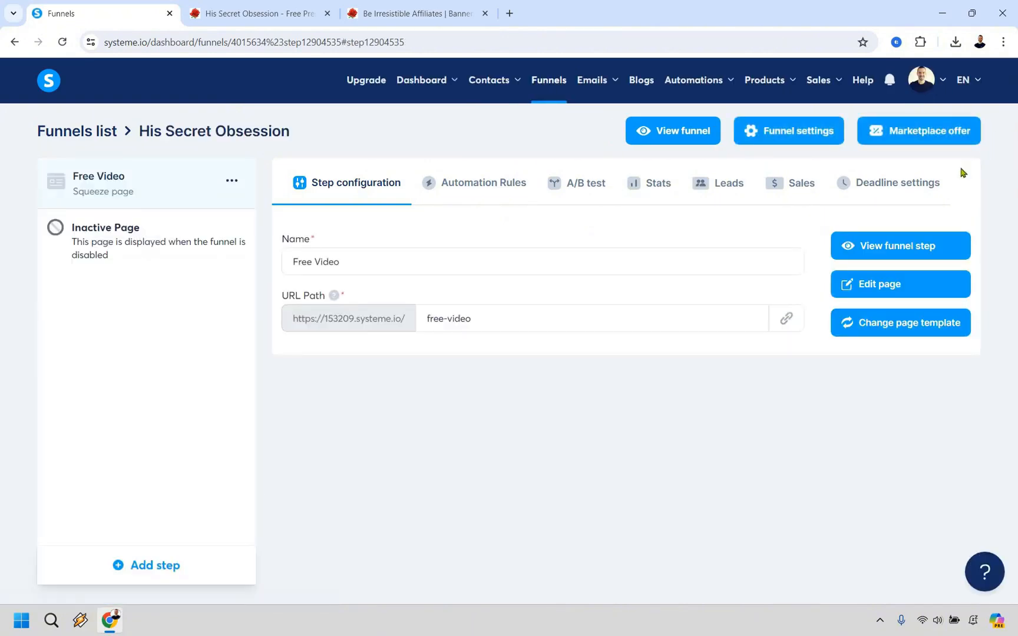
pyautogui.click(901, 242)
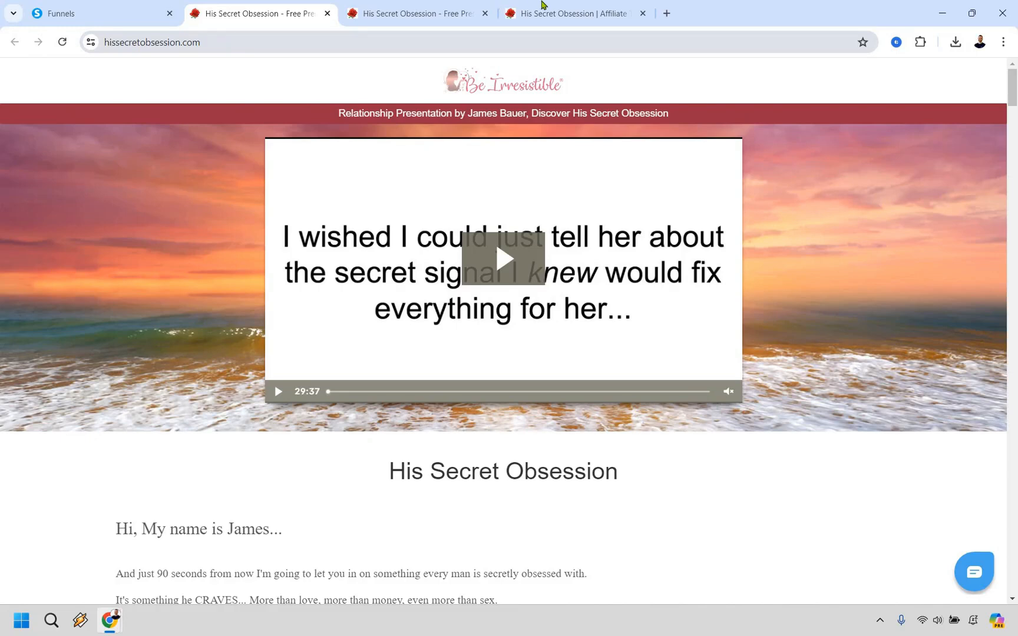
# Open the Autoresponder Emails page on the affiliate site and read through Email 4: Your Invitation to Lasting Love
pyautogui.click(556, 7)
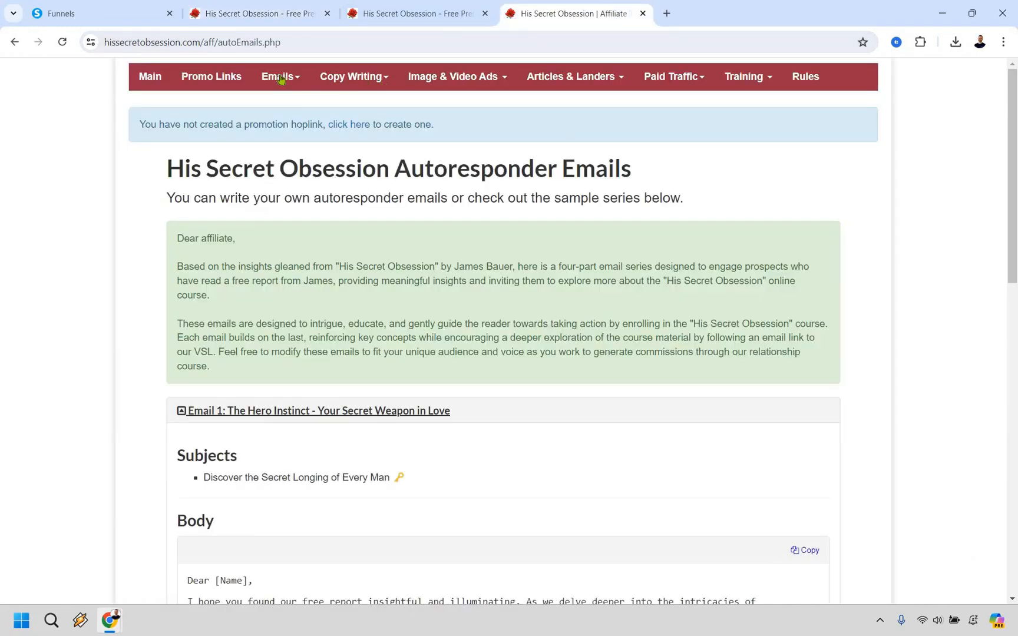
pyautogui.click(280, 78)
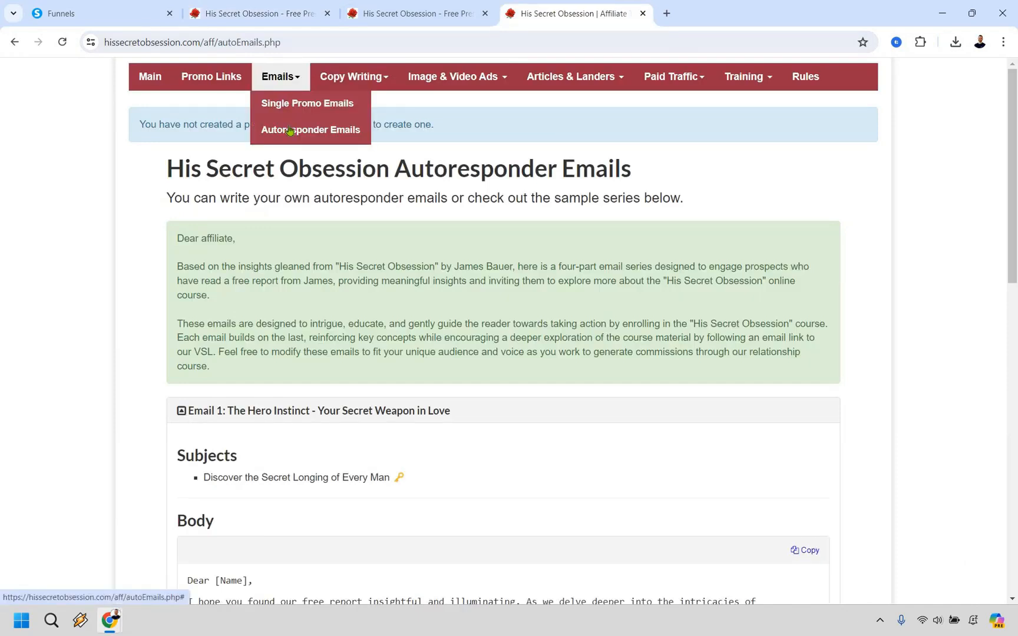
pyautogui.click(289, 129)
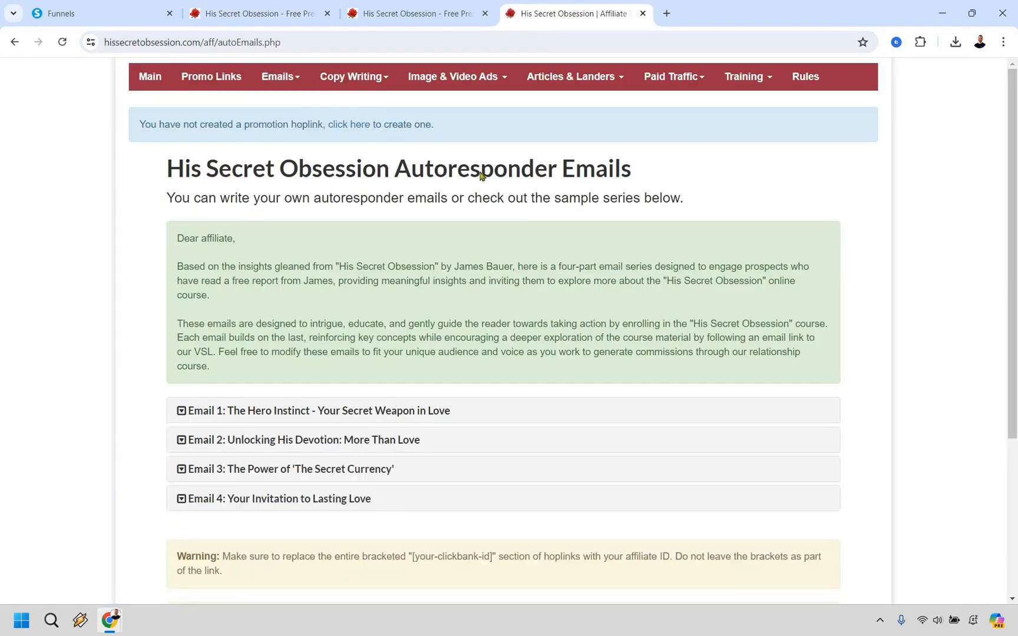
pyautogui.scroll(-3, 614, 188)
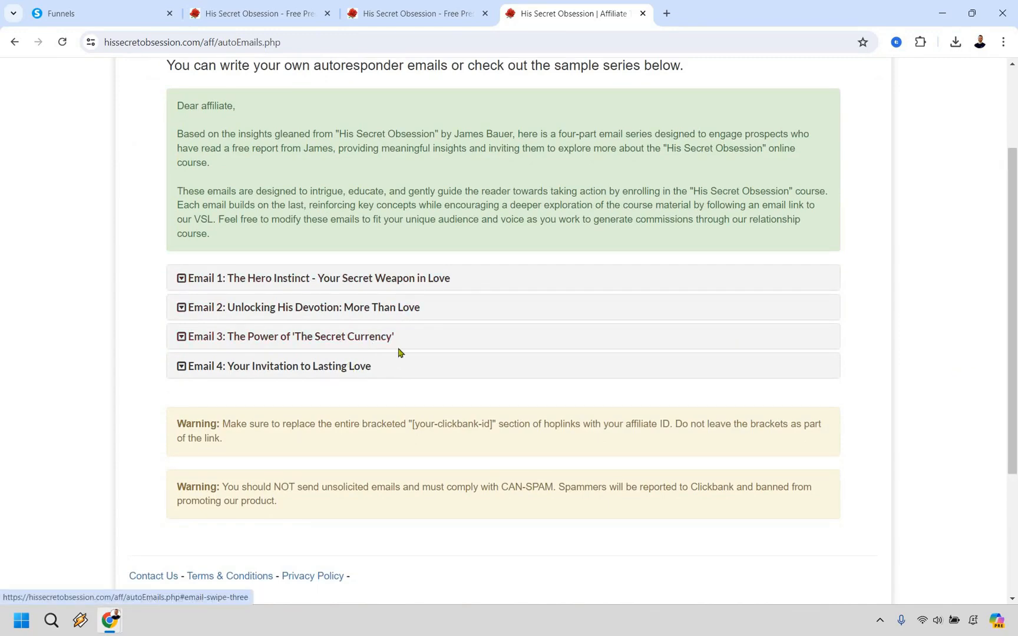
pyautogui.click(623, 365)
pyautogui.scroll(-9, 625, 354)
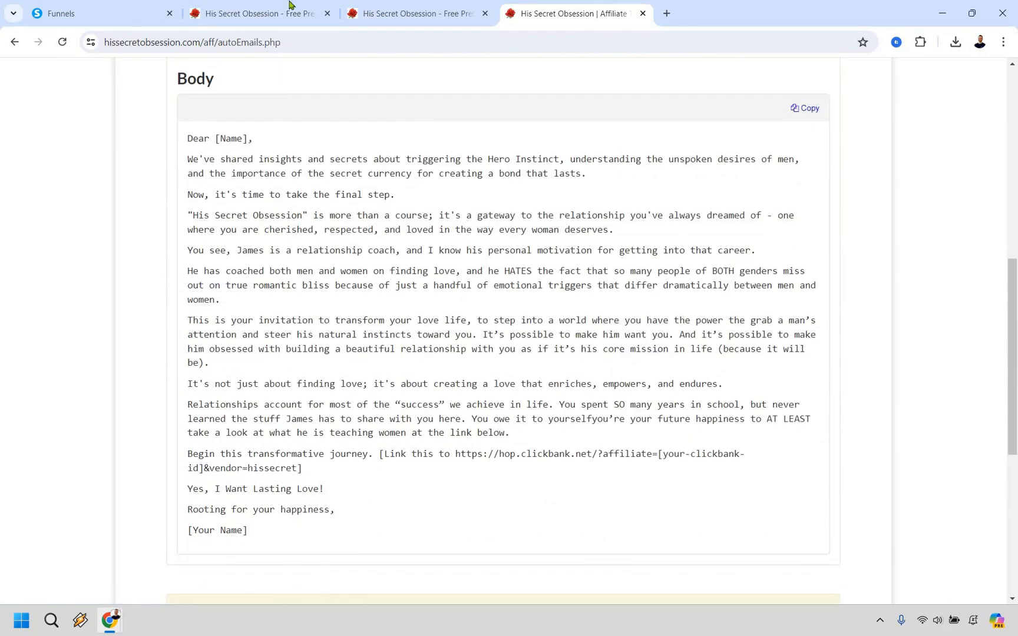
# Return to the His Secret Obsession sales page and highlight the presenter's self-introduction in its opening line
pyautogui.press('Home')
pyautogui.hotkey('ctrl', '2')
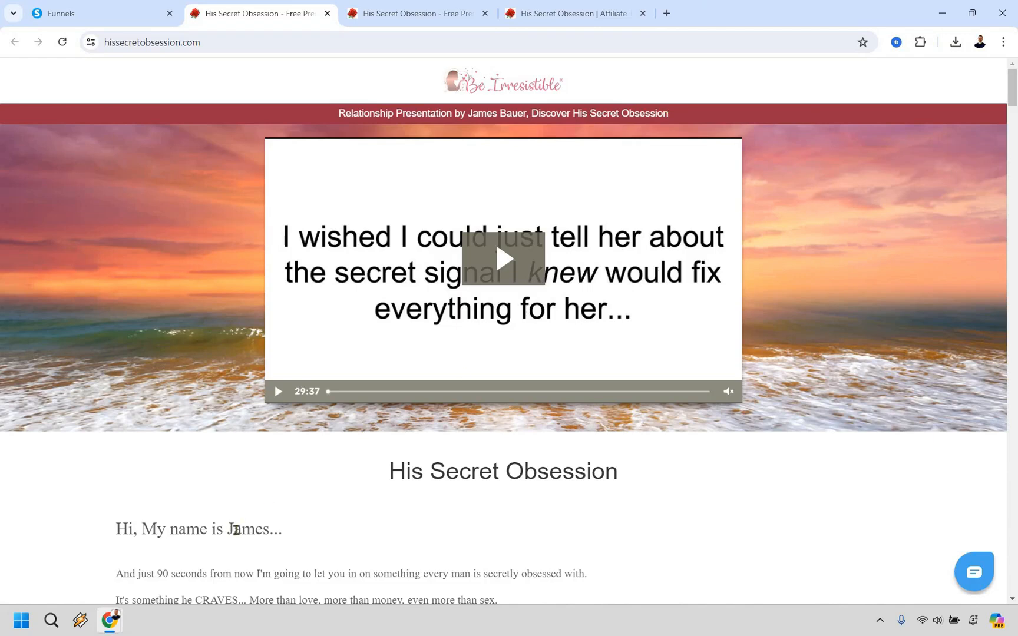
pyautogui.moveTo(282, 530); pyautogui.dragTo(179, 484)
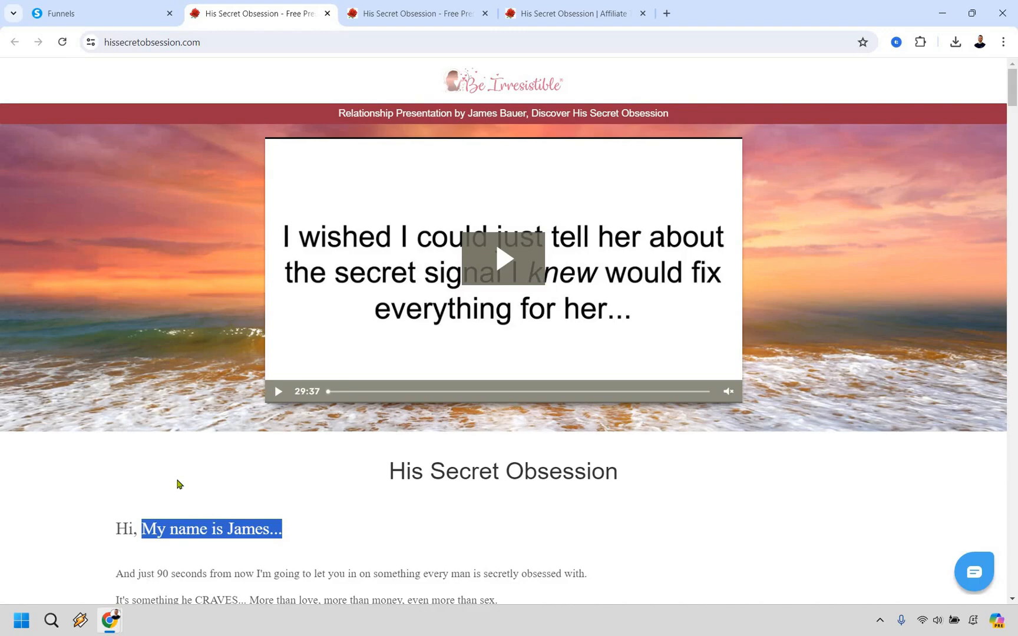